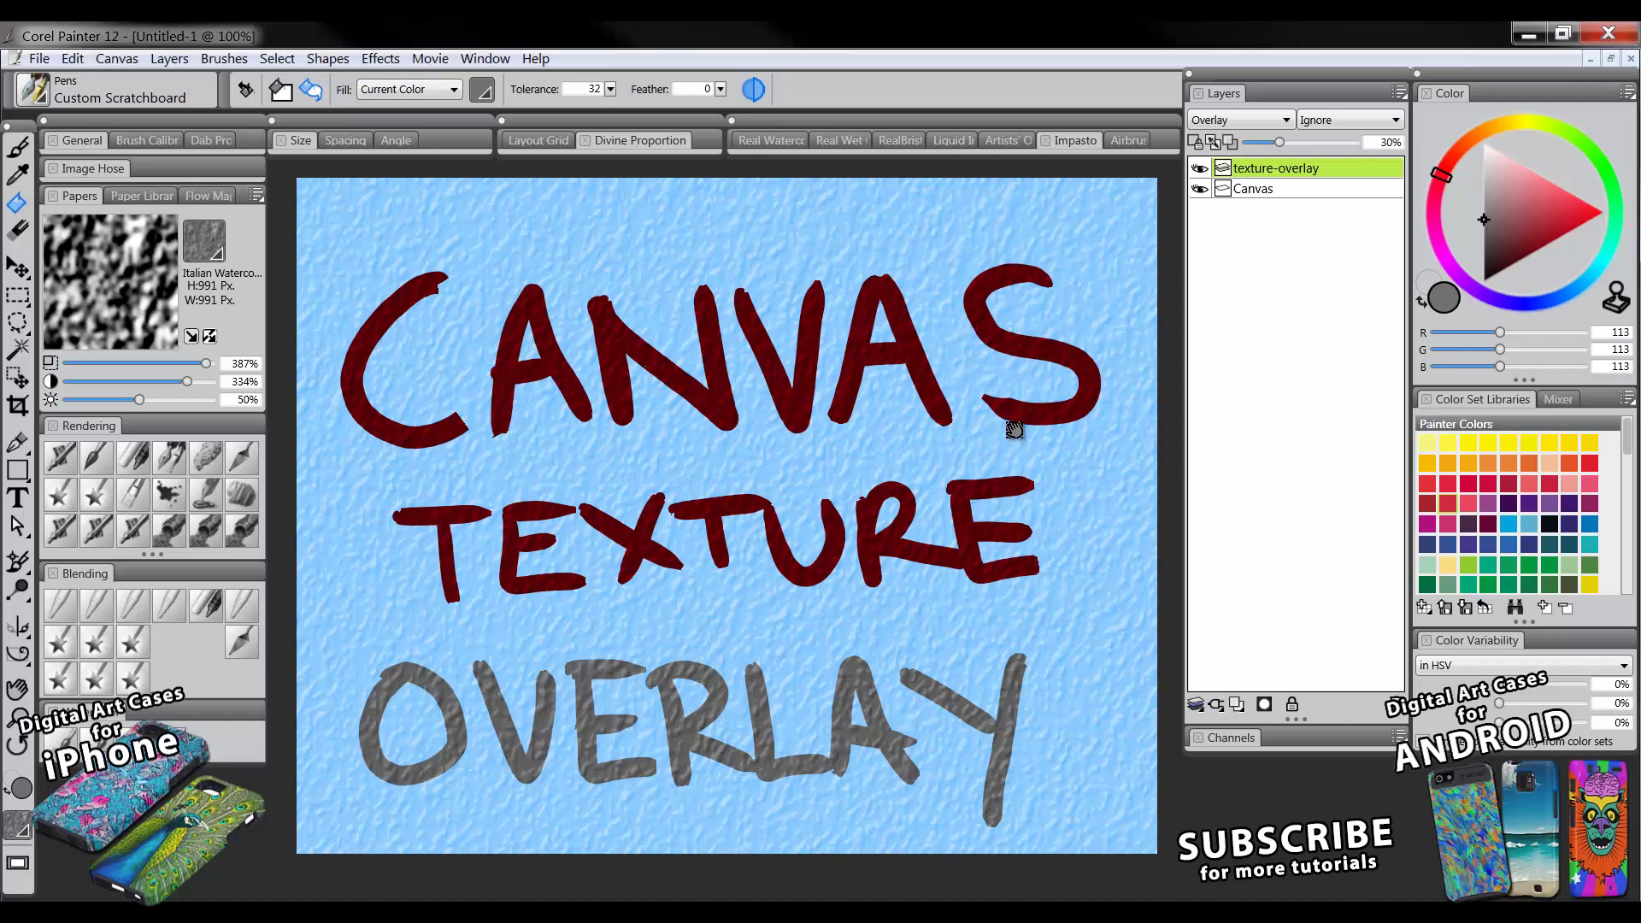
Delete the texture-overlay layer
{"action": "left_click_drag", "start_coordinate": [1000, 444], "coordinate": [1000, 450]}
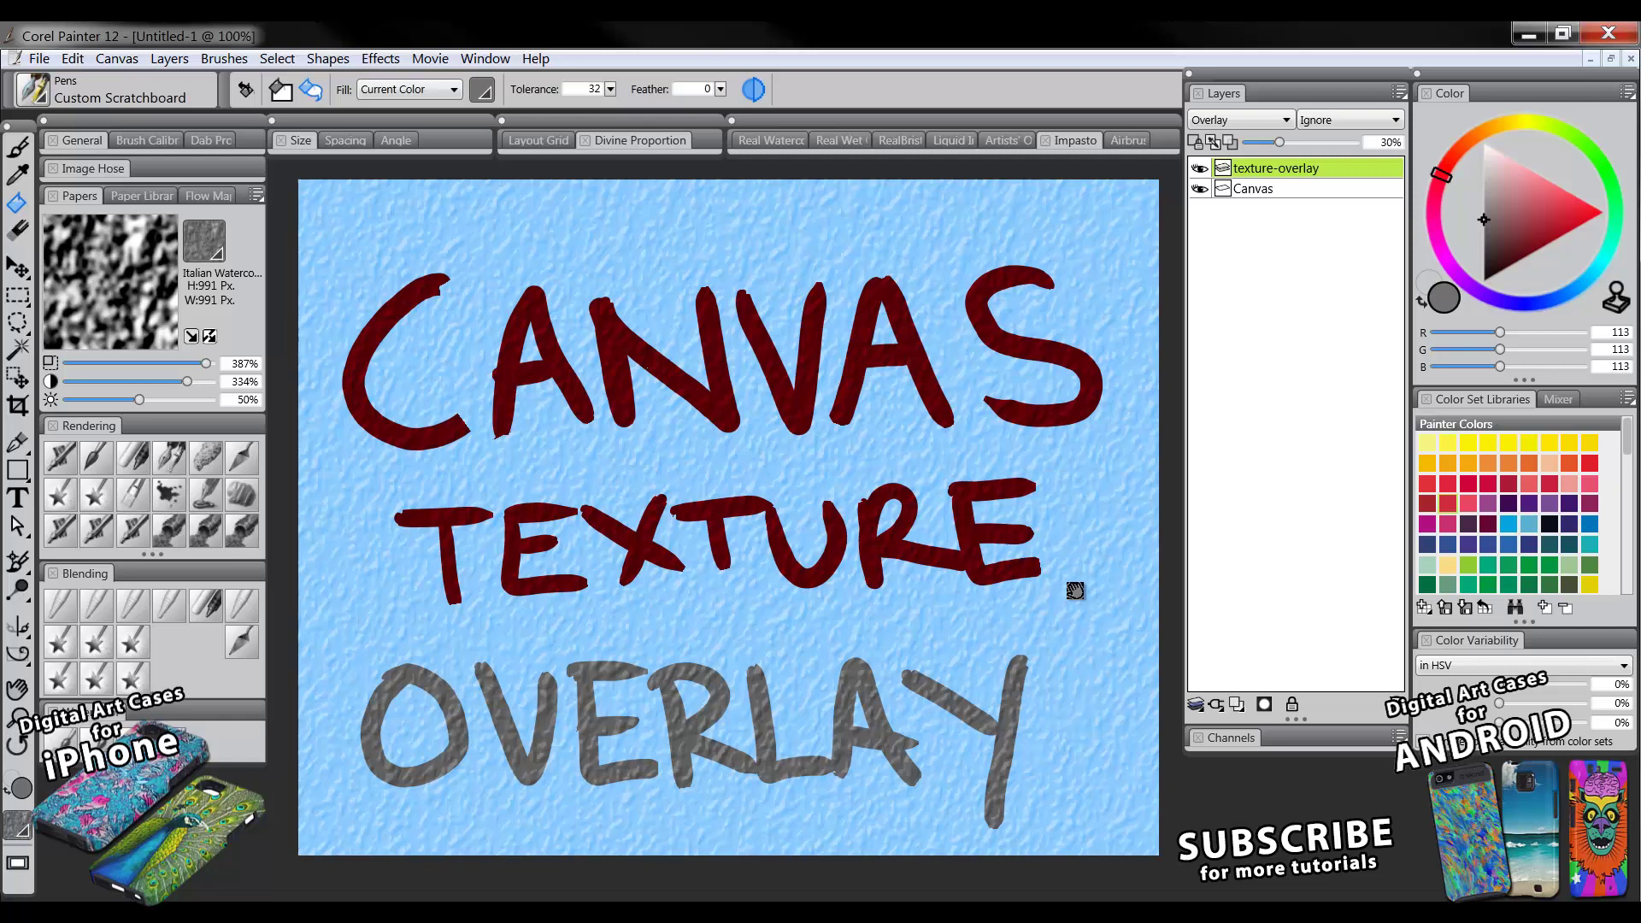
{"action": "left_click_drag", "start_coordinate": [1075, 595], "coordinate": [1078, 591]}
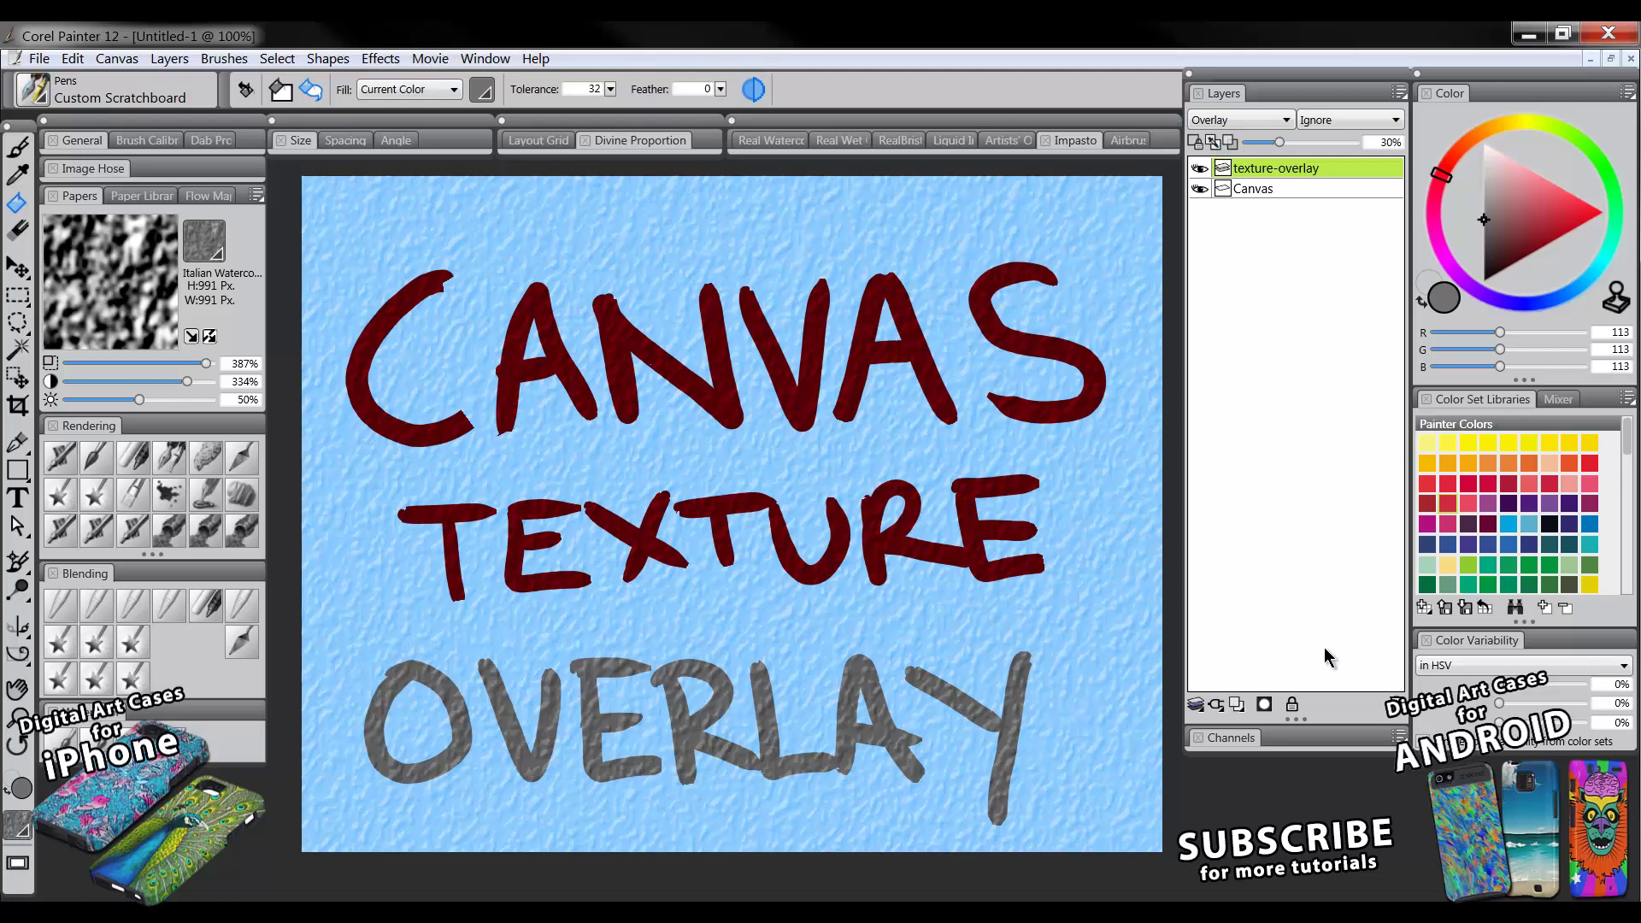
{"action": "left_click", "coordinate": [1400, 715]}
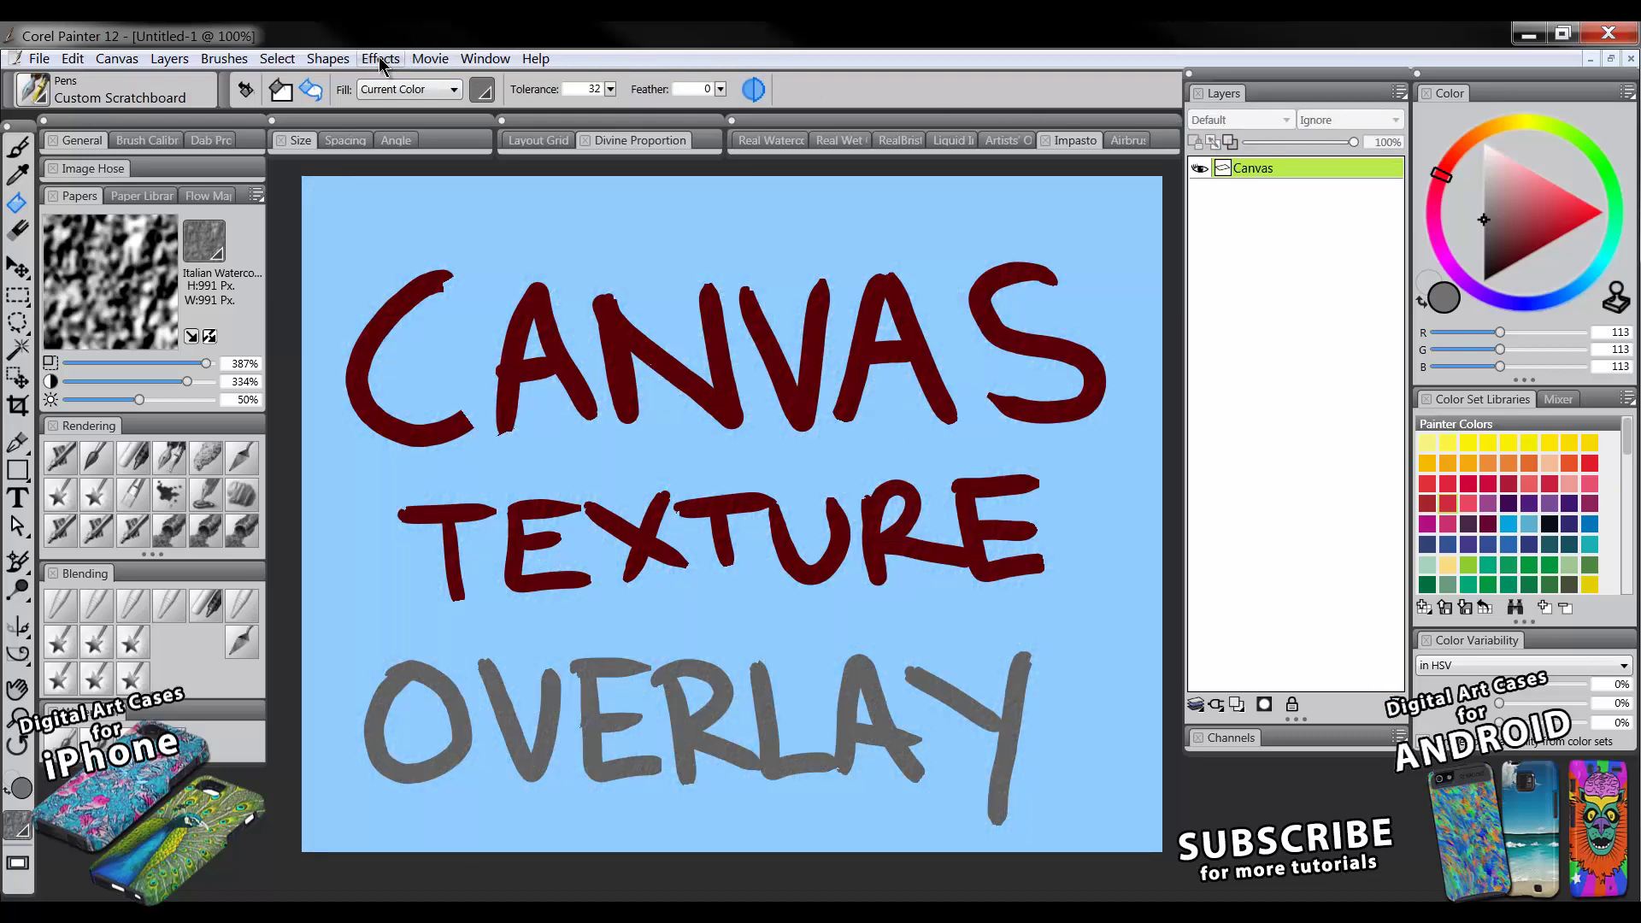
Start Apply Surface Texture on the canvas using Paper and lower the depth amount to 32%
{"action": "left_click", "coordinate": [380, 58]}
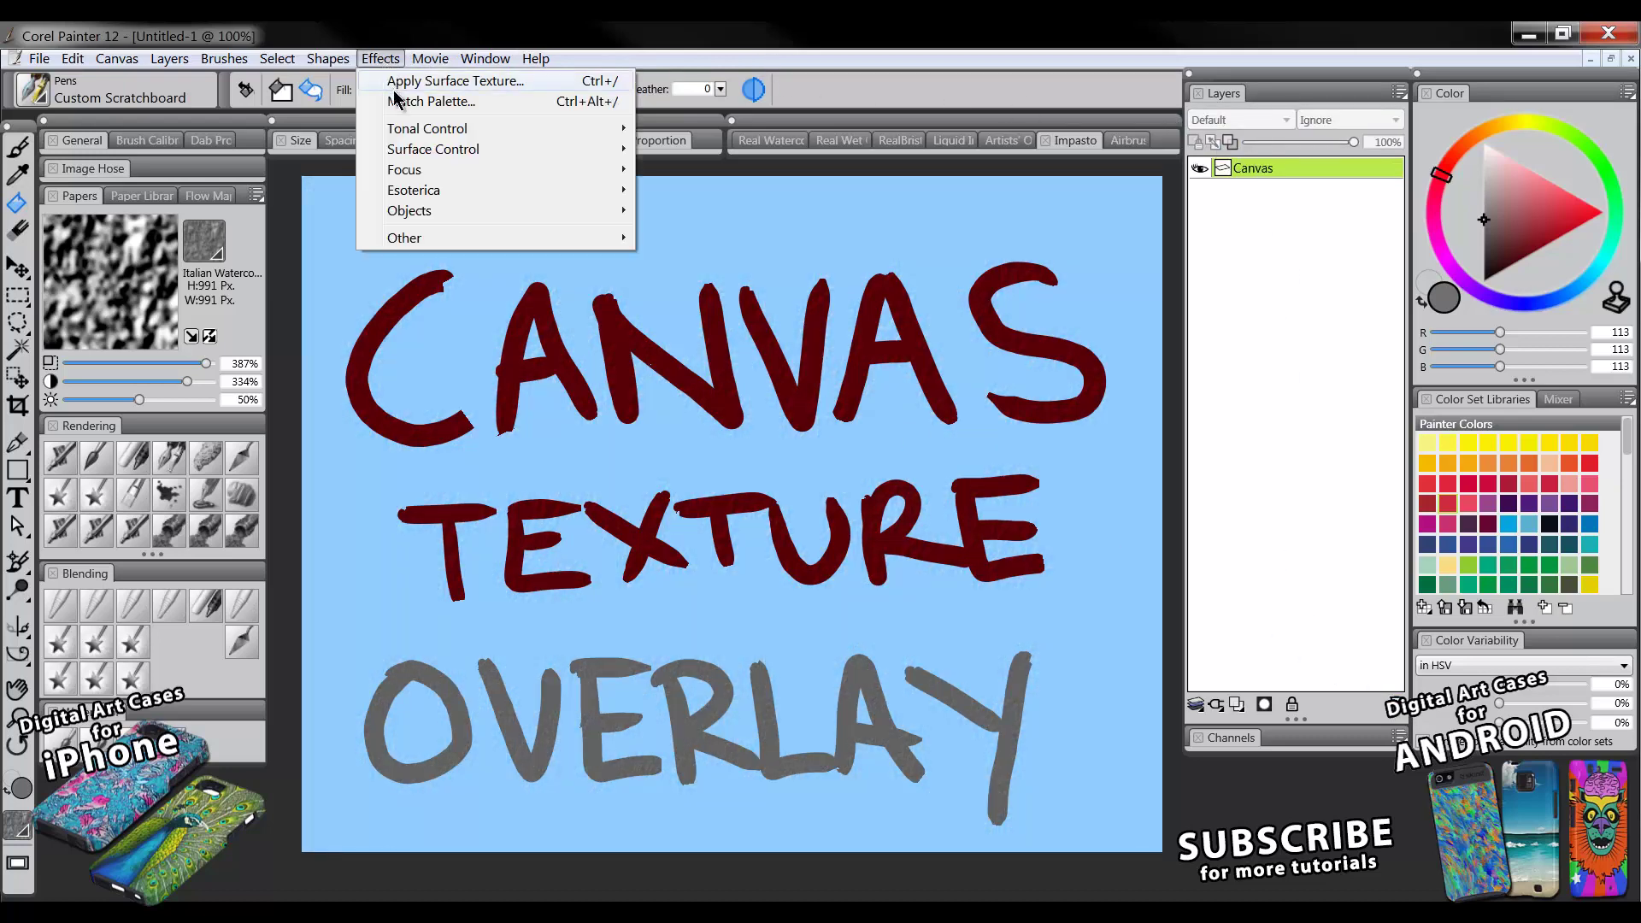
{"action": "mouse_move", "coordinate": [403, 129]}
{"action": "mouse_move", "coordinate": [428, 171]}
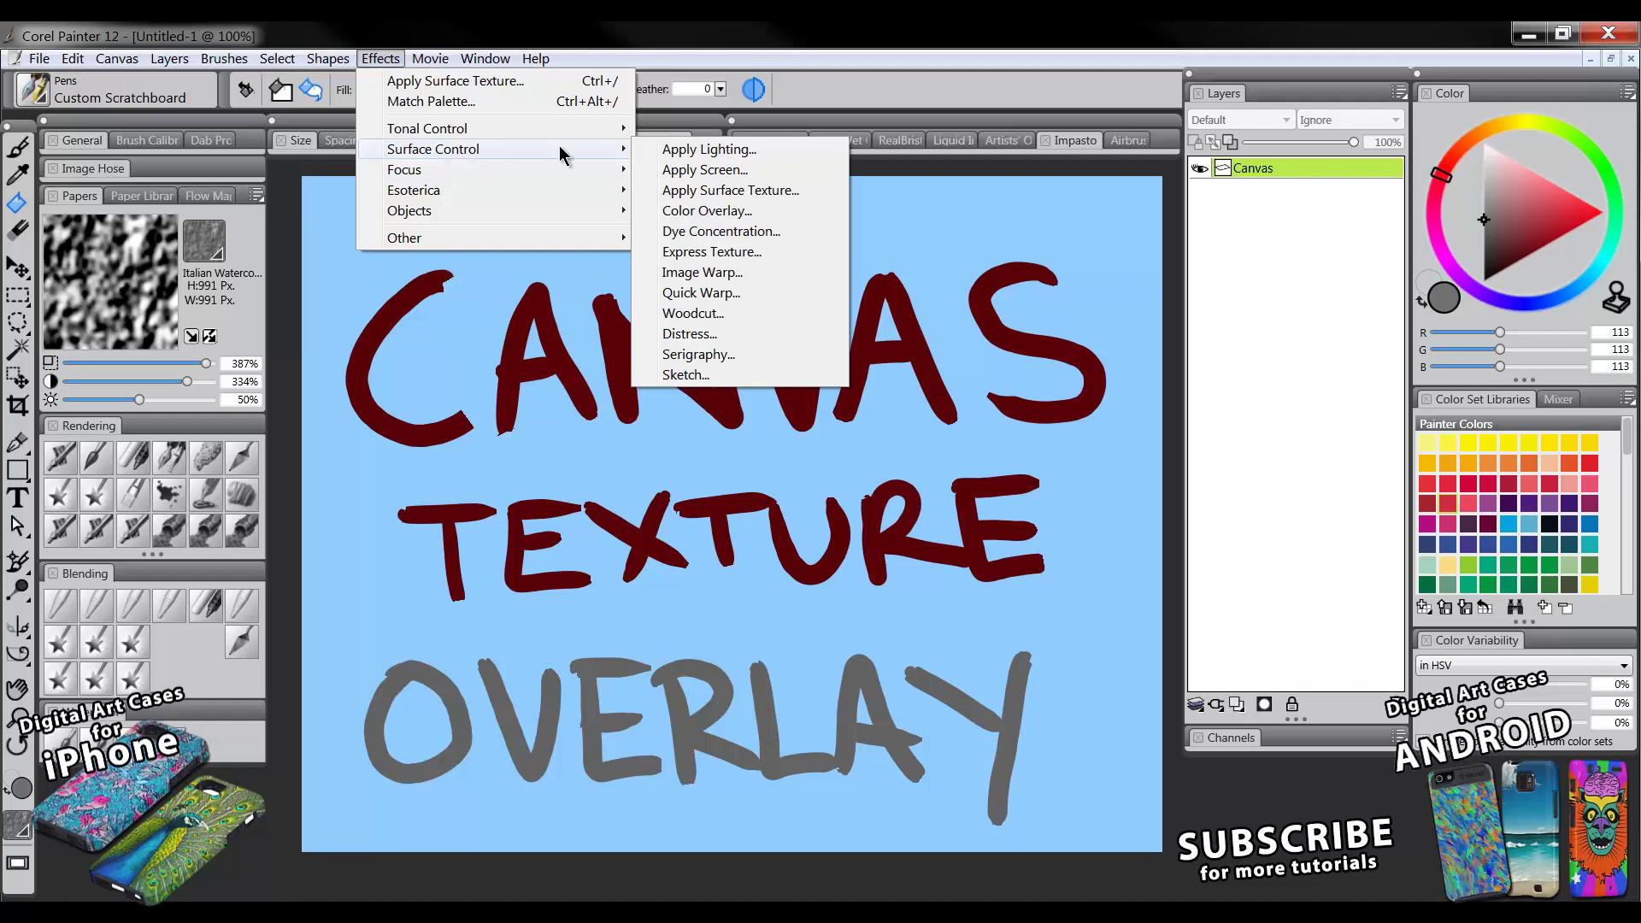
{"action": "left_click", "coordinate": [729, 192]}
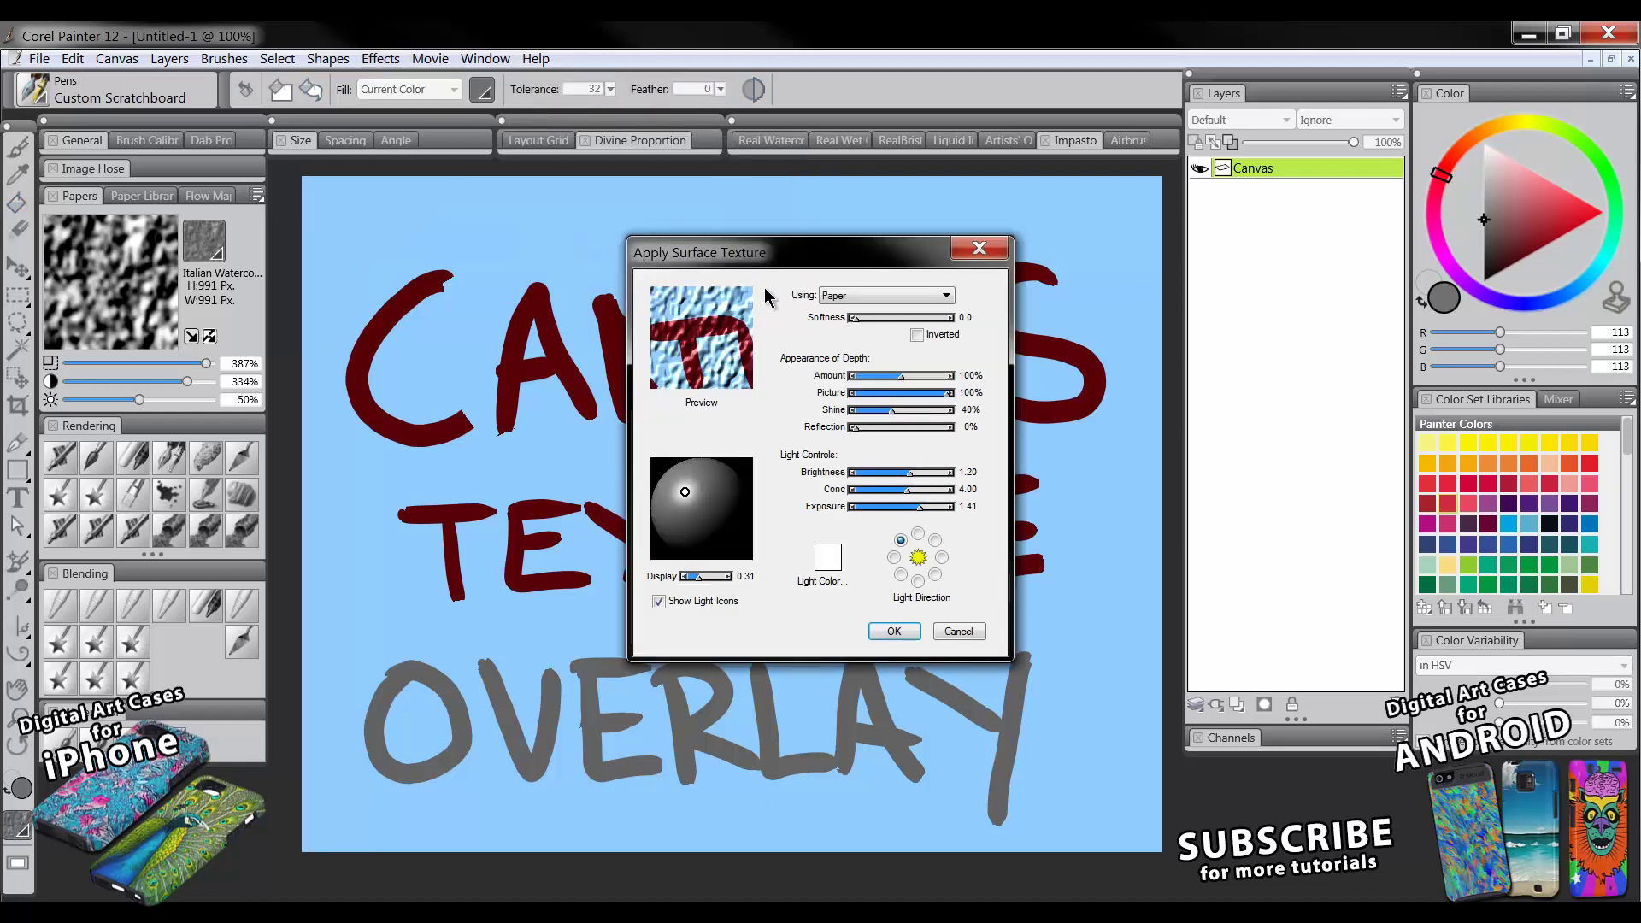
{"action": "left_click_drag", "start_coordinate": [767, 255], "coordinate": [874, 242]}
{"action": "mouse_move", "coordinate": [816, 312]}
{"action": "left_mouse_down"}
{"action": "mouse_move", "coordinate": [838, 336]}
{"action": "mouse_move", "coordinate": [825, 319]}
{"action": "mouse_move", "coordinate": [780, 327]}
{"action": "mouse_move", "coordinate": [795, 318]}
{"action": "left_mouse_up"}
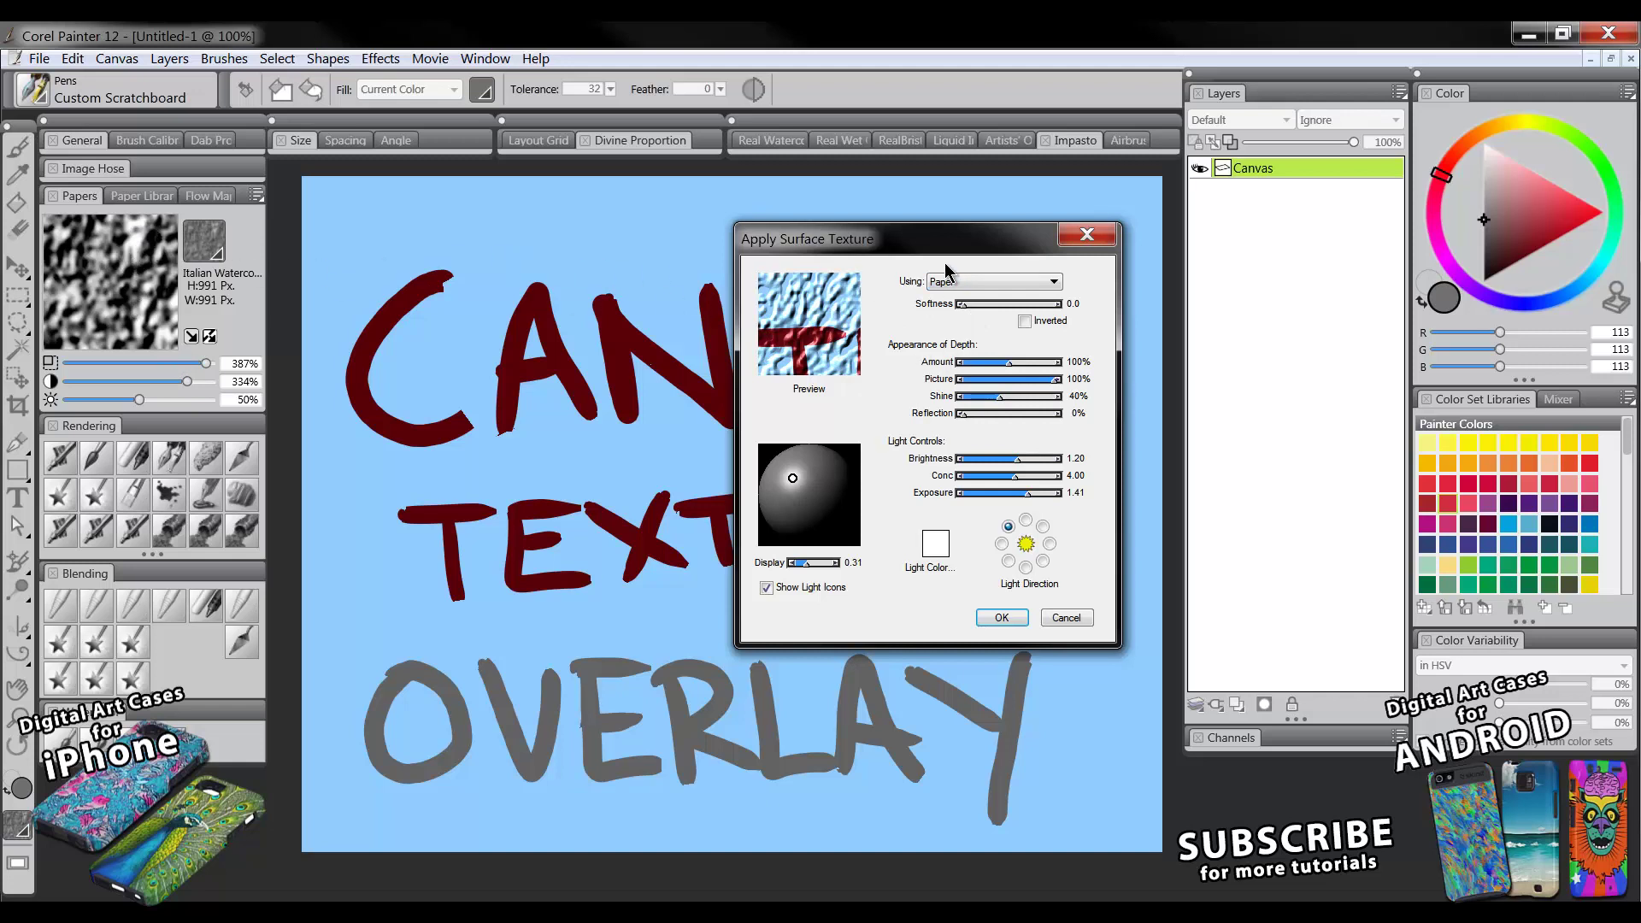
{"action": "left_click", "coordinate": [1007, 365]}
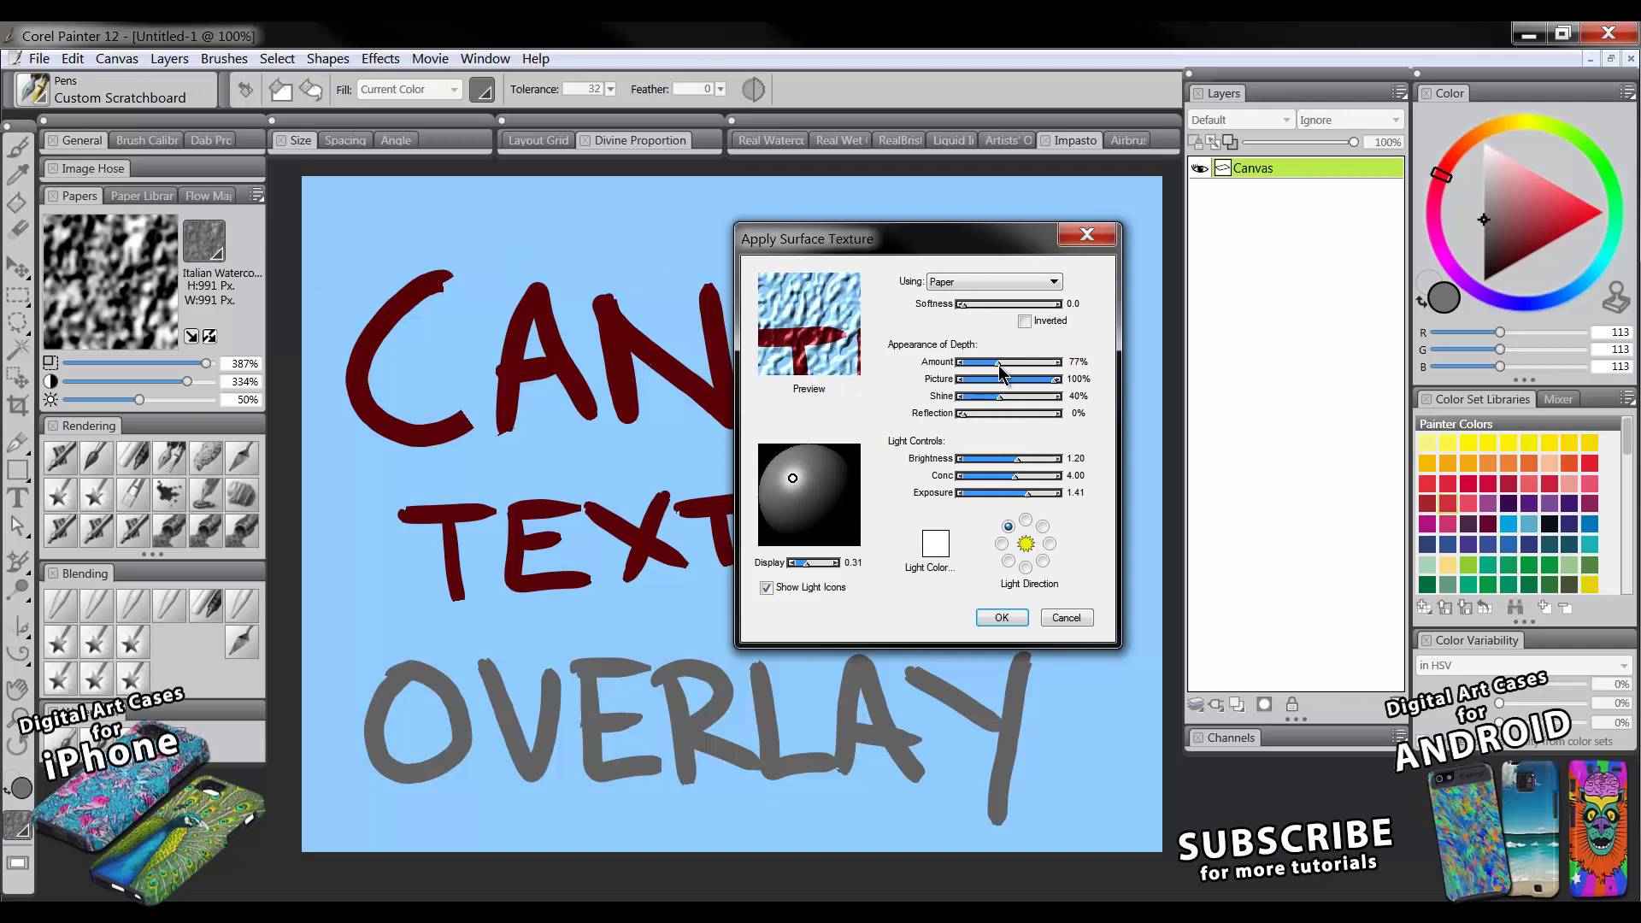
{"action": "left_click_drag", "start_coordinate": [1007, 364], "coordinate": [978, 363]}
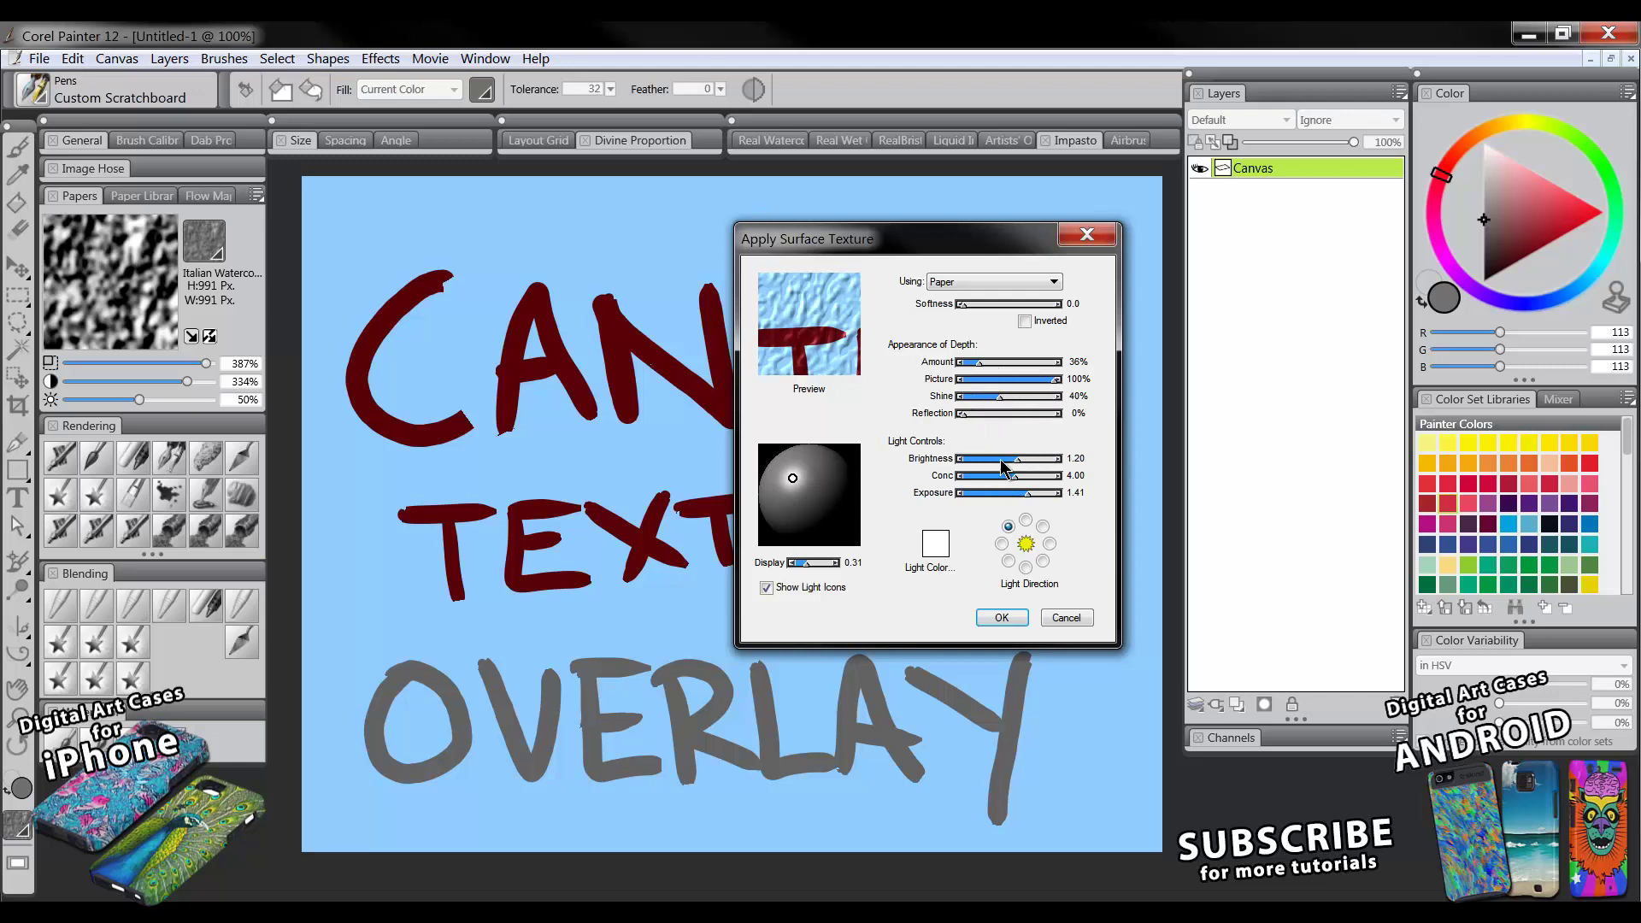
{"action": "left_click_drag", "start_coordinate": [982, 366], "coordinate": [980, 364]}
Try different positions for the light on the preview sphere, ending near its upper centre
{"action": "left_click_drag", "start_coordinate": [792, 477], "coordinate": [839, 483]}
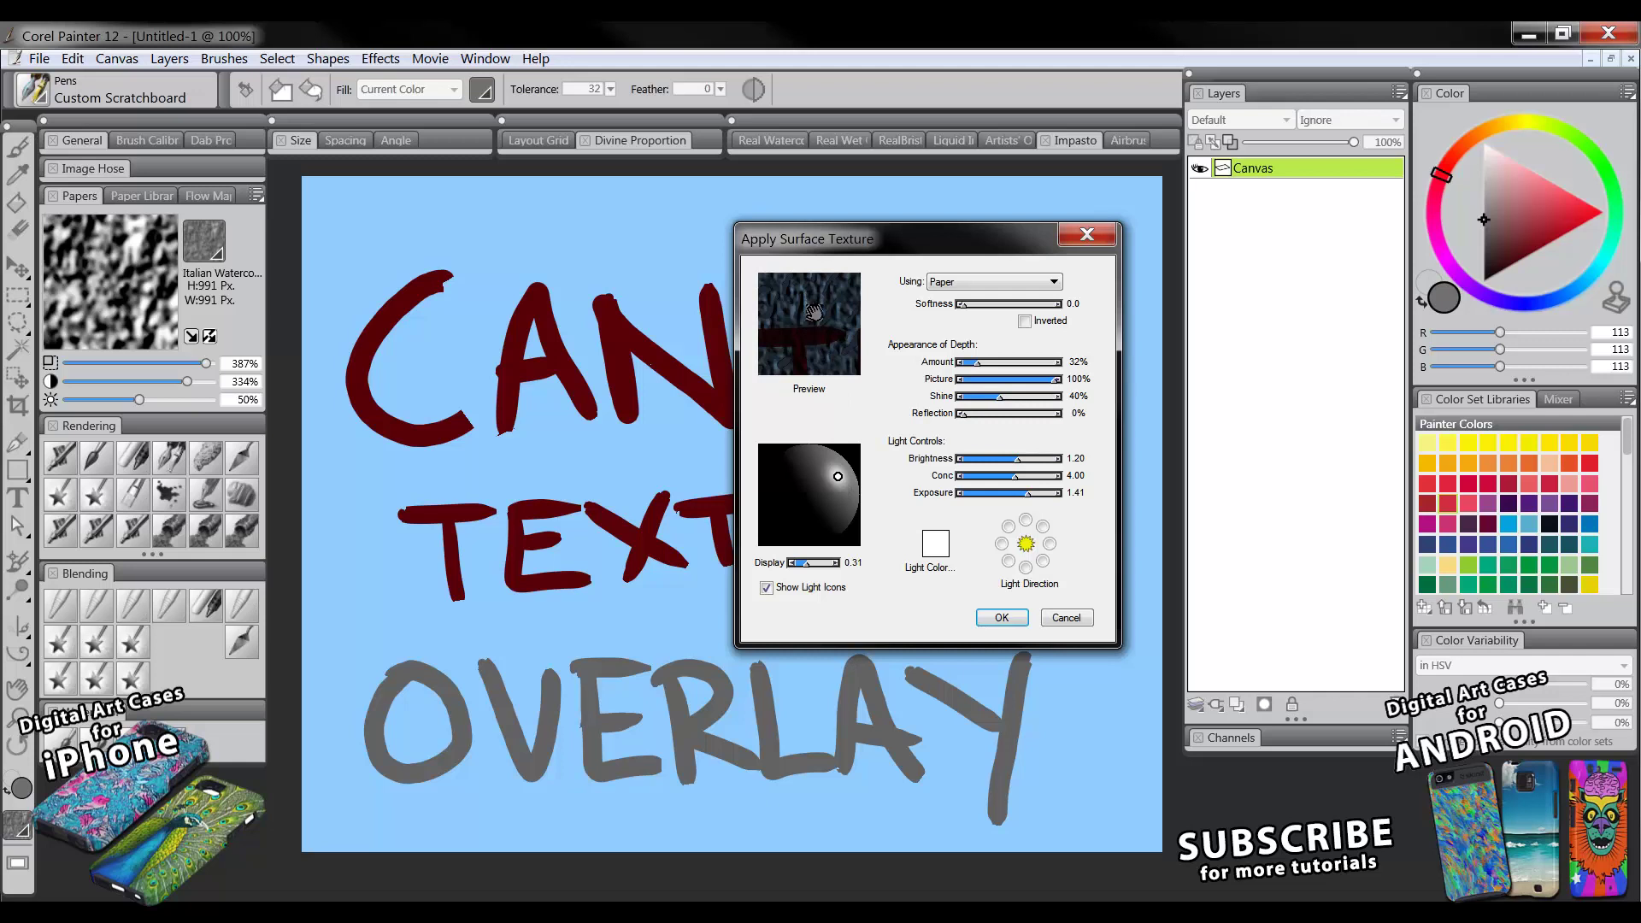
{"action": "left_click_drag", "start_coordinate": [839, 477], "coordinate": [779, 480]}
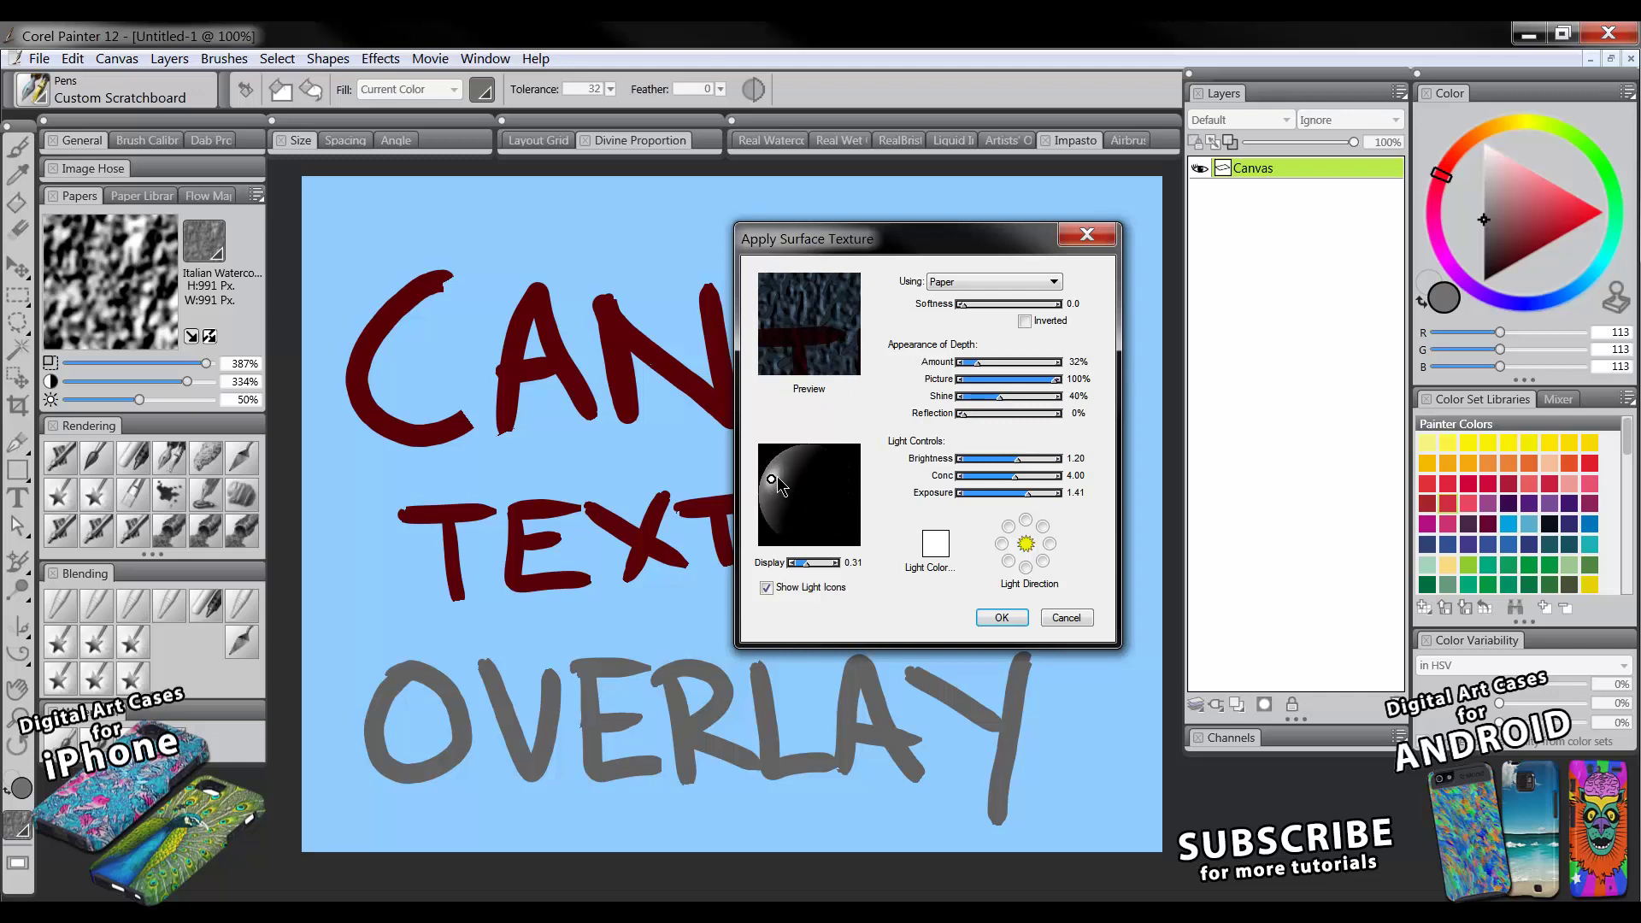
{"action": "left_click", "coordinate": [778, 476]}
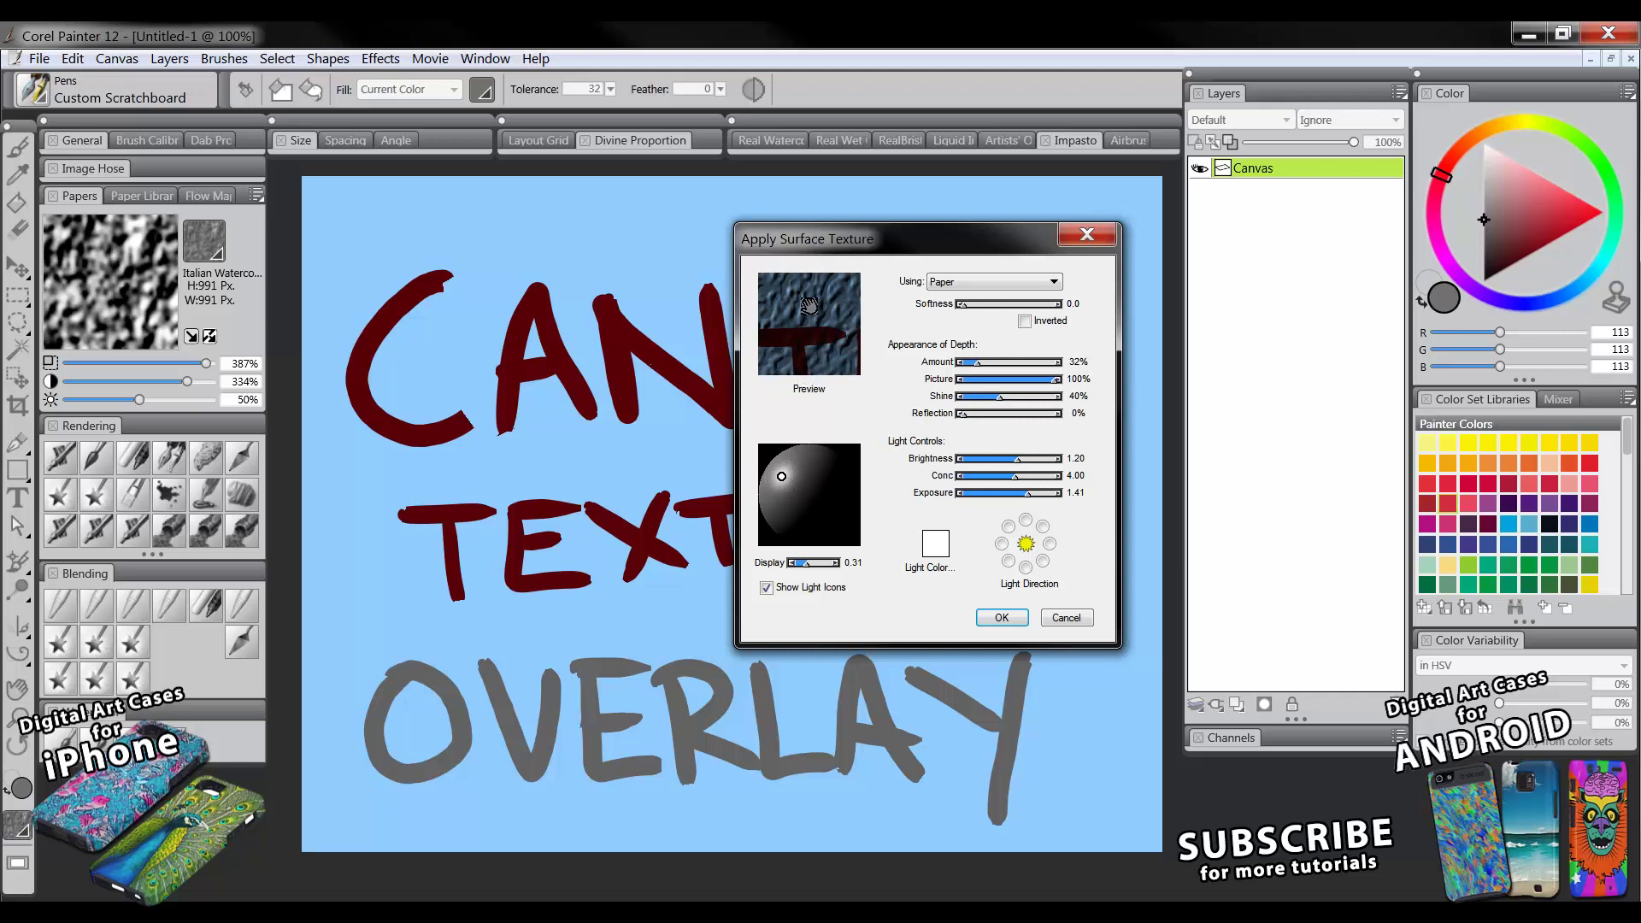
{"action": "left_click_drag", "start_coordinate": [781, 477], "coordinate": [810, 469]}
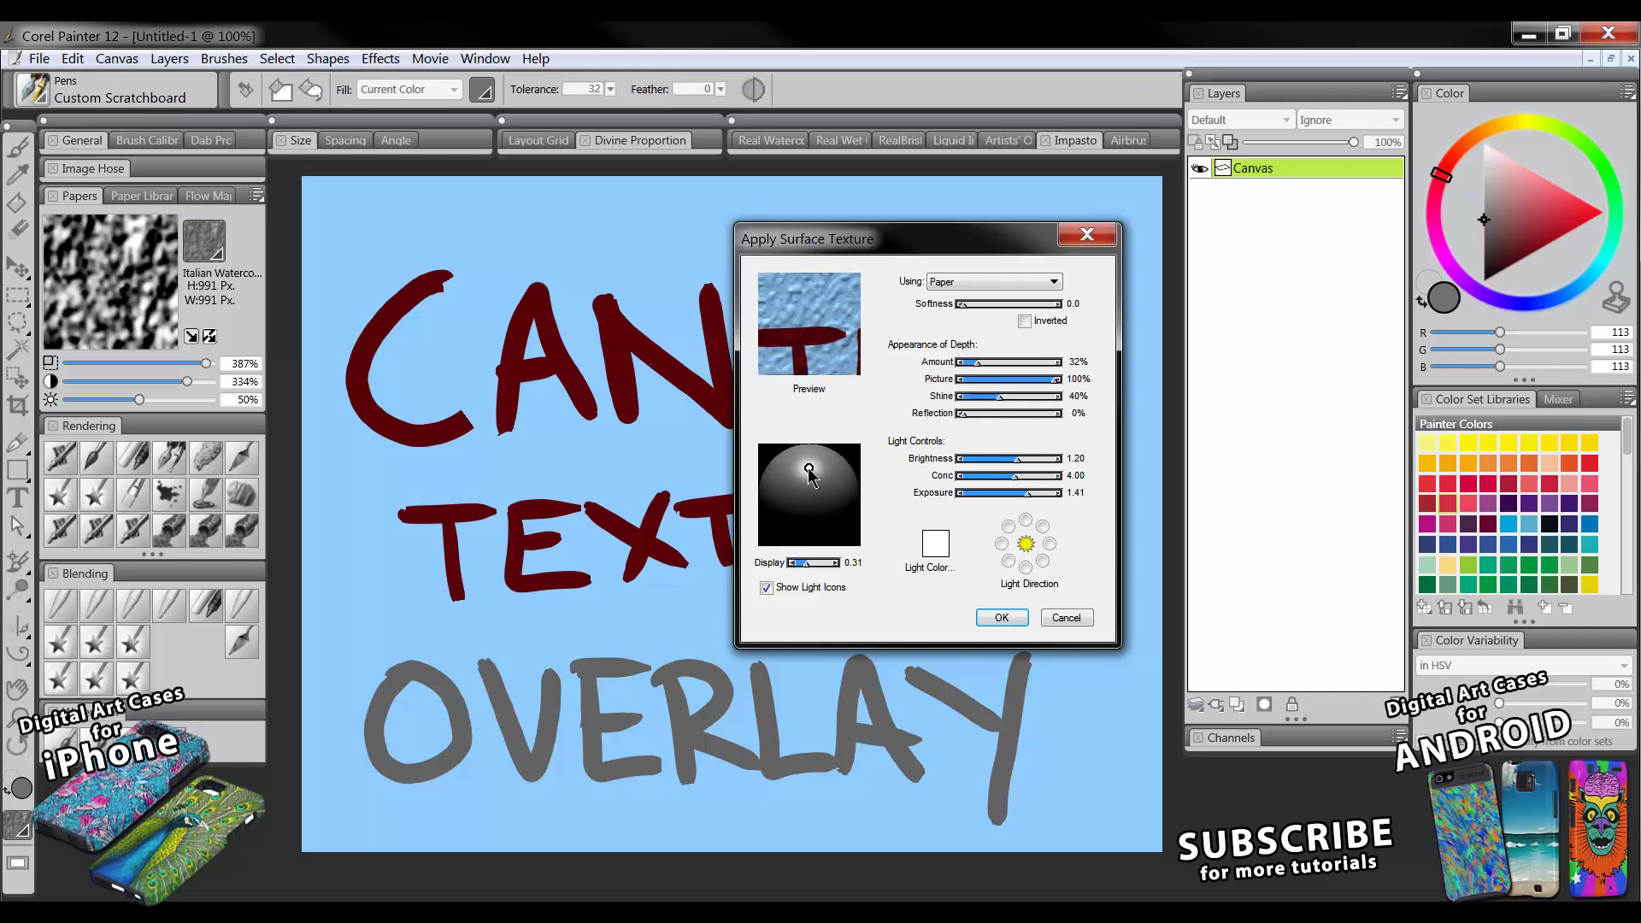
Add four extra lights around the preview sphere, then delete lights until only the upper-right one is left
{"action": "left_click", "coordinate": [838, 475]}
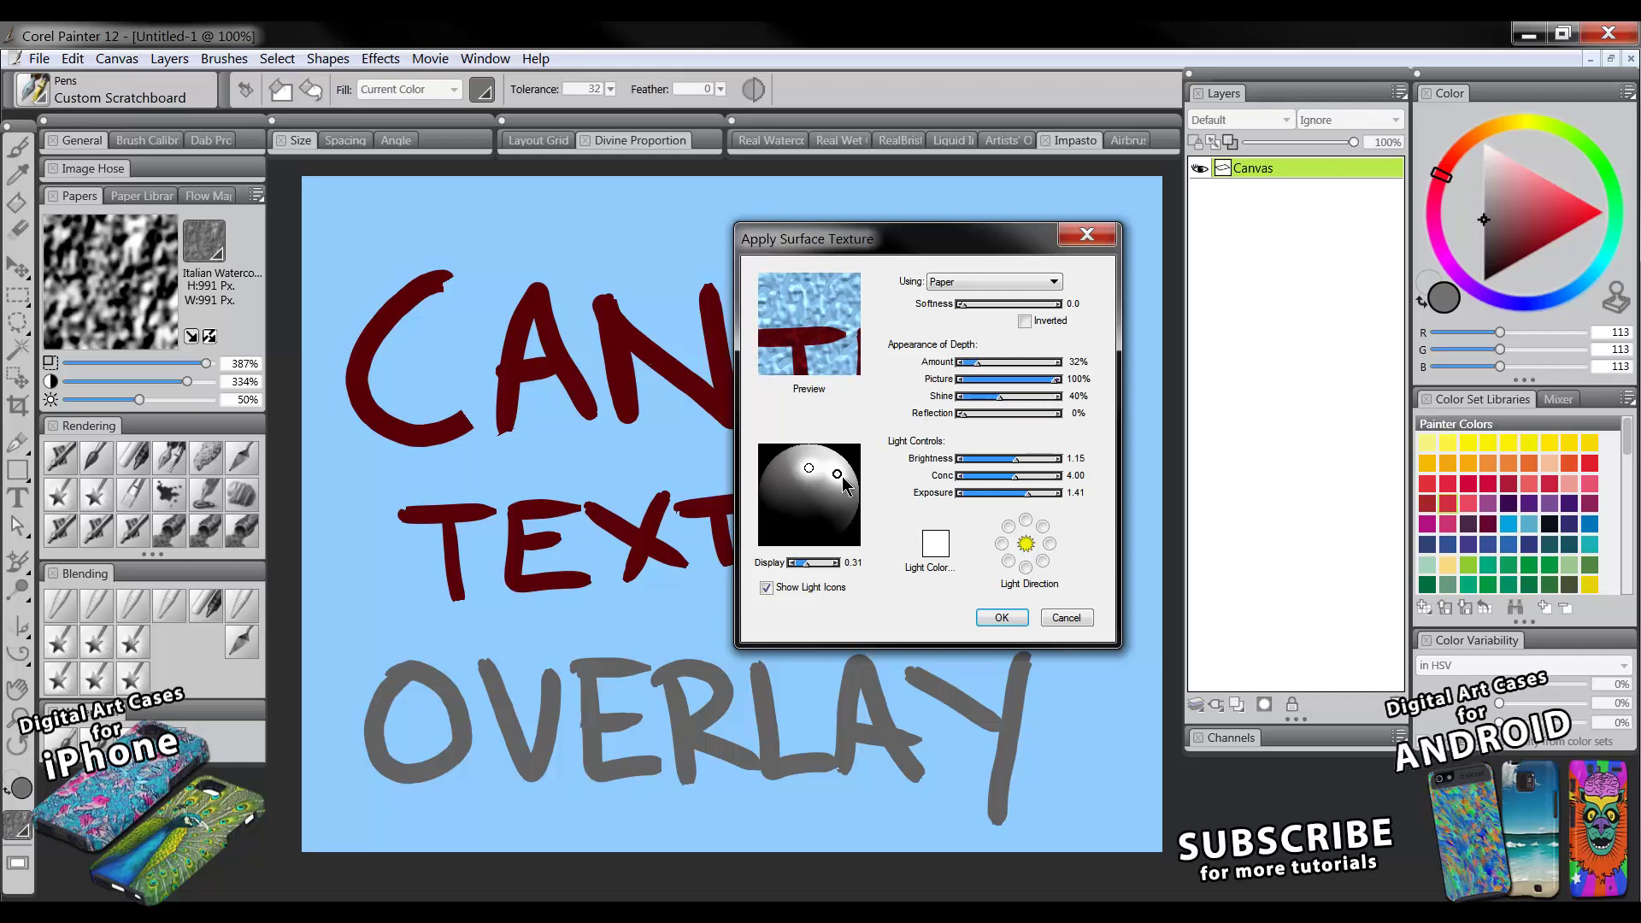
{"action": "left_click", "coordinate": [826, 497]}
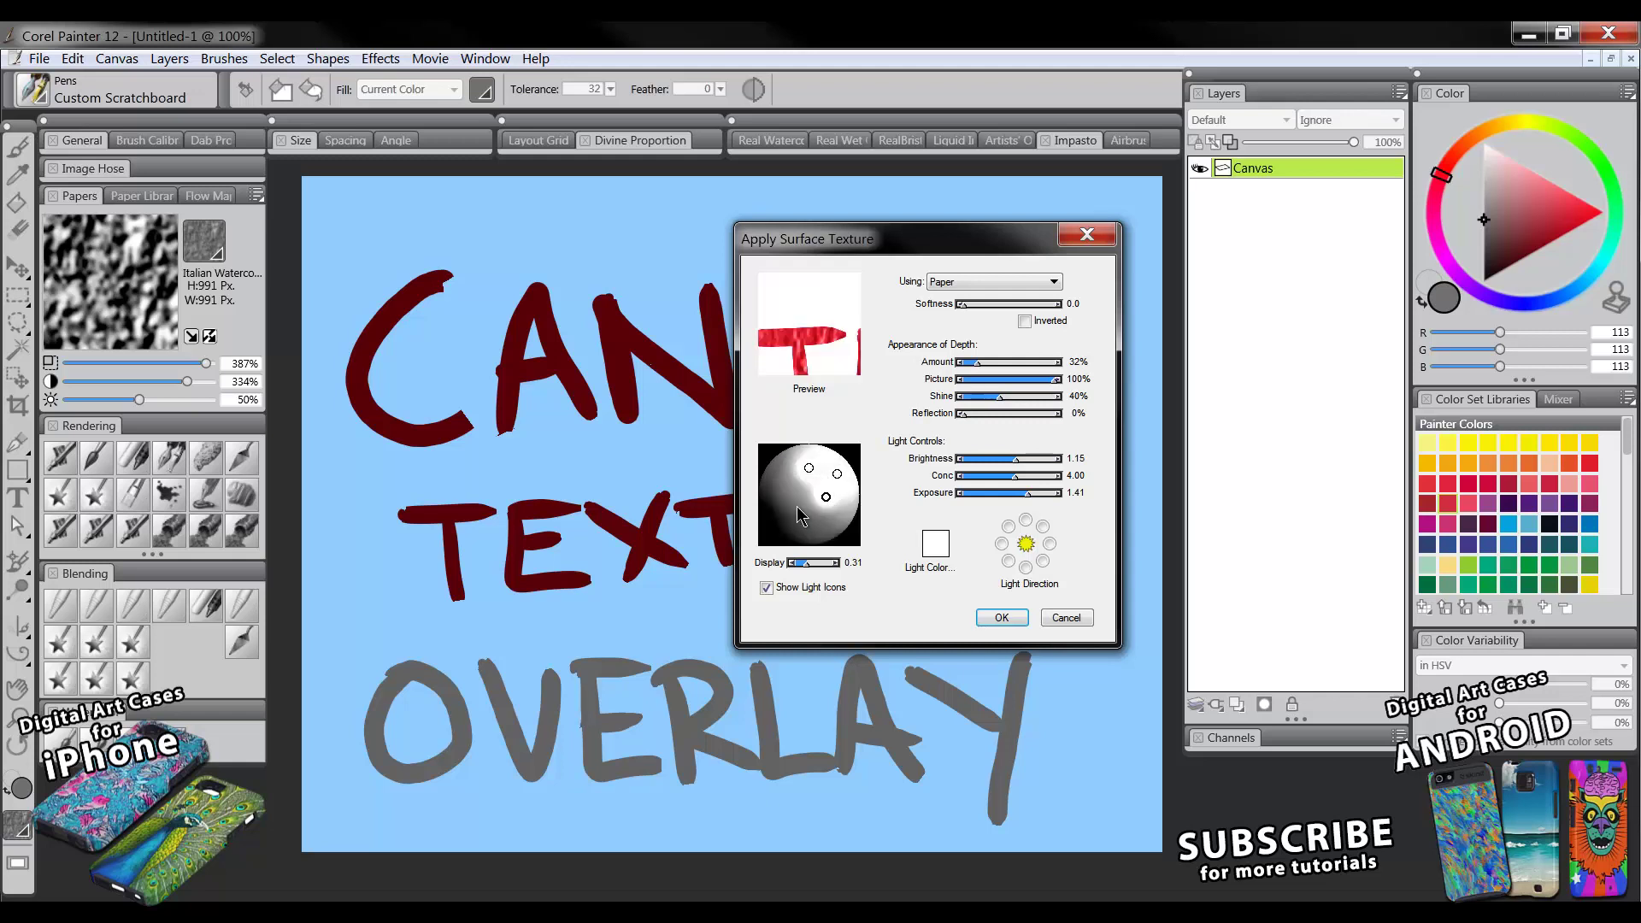
{"action": "left_click", "coordinate": [789, 501]}
{"action": "left_click", "coordinate": [775, 479]}
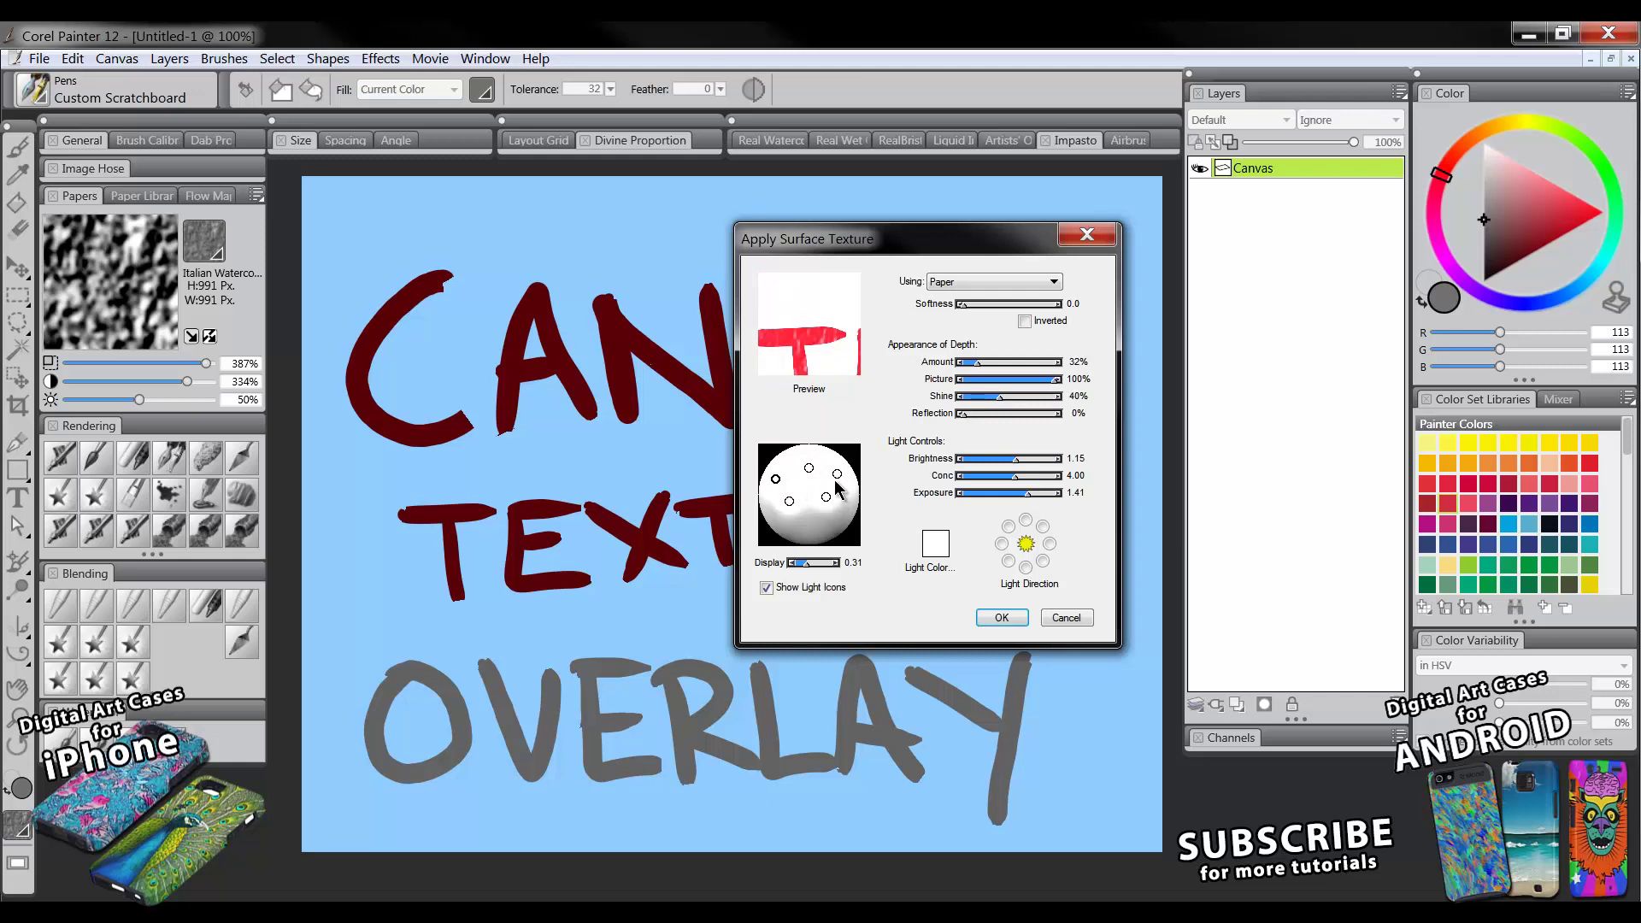
{"action": "key", "text": "Delete"}
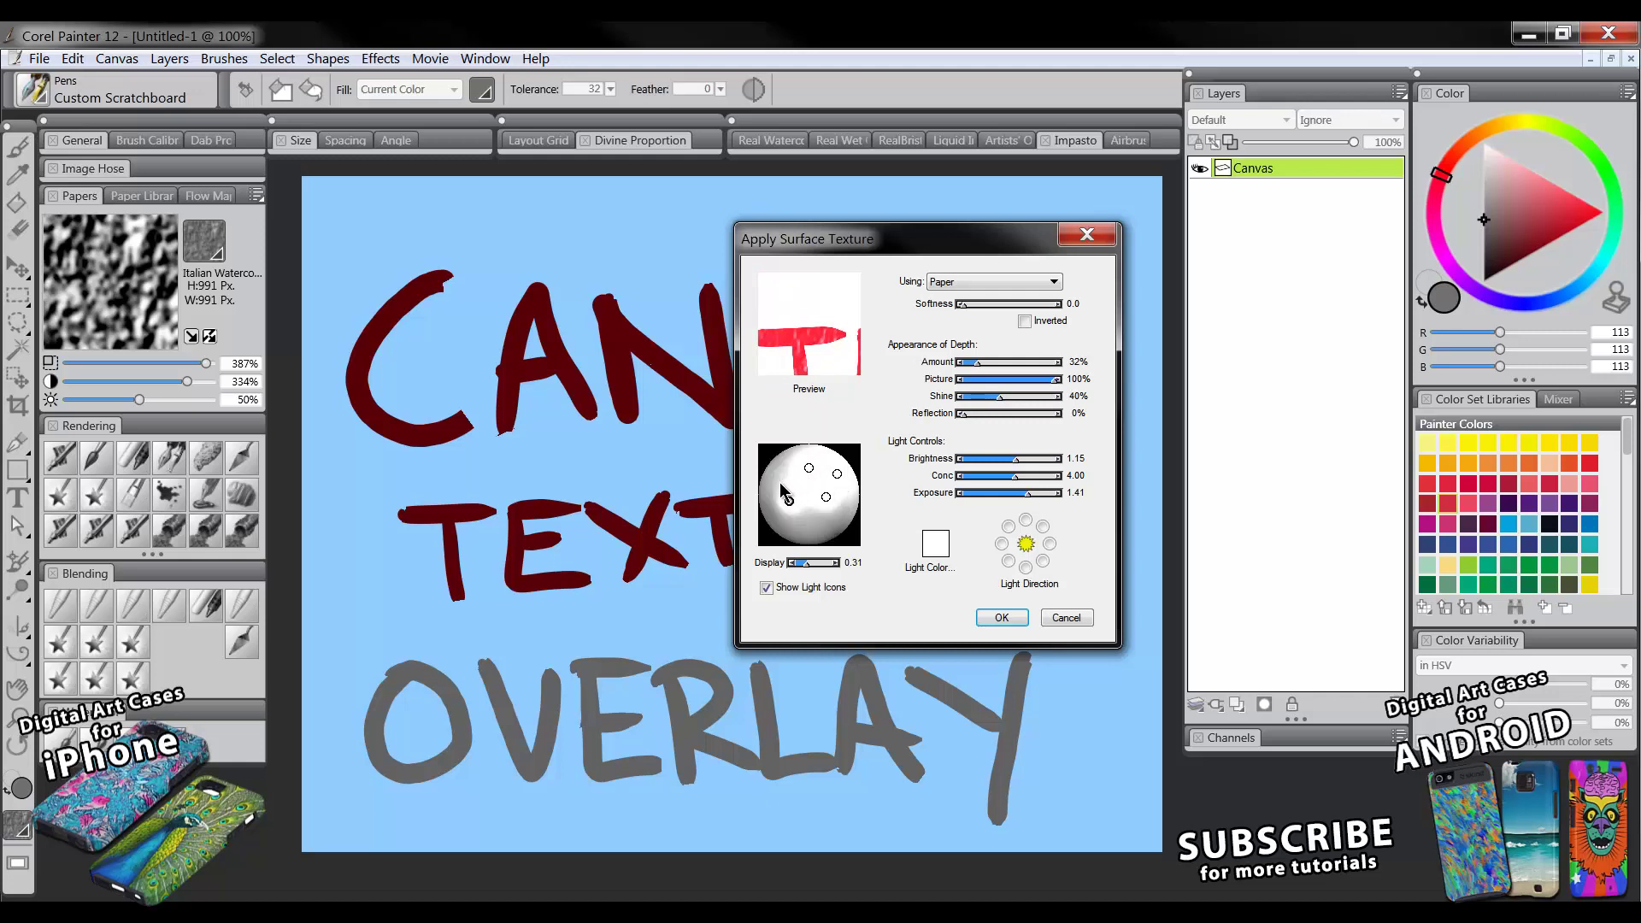
{"action": "key", "text": "Delete"}
{"action": "key", "text": "Delete"}
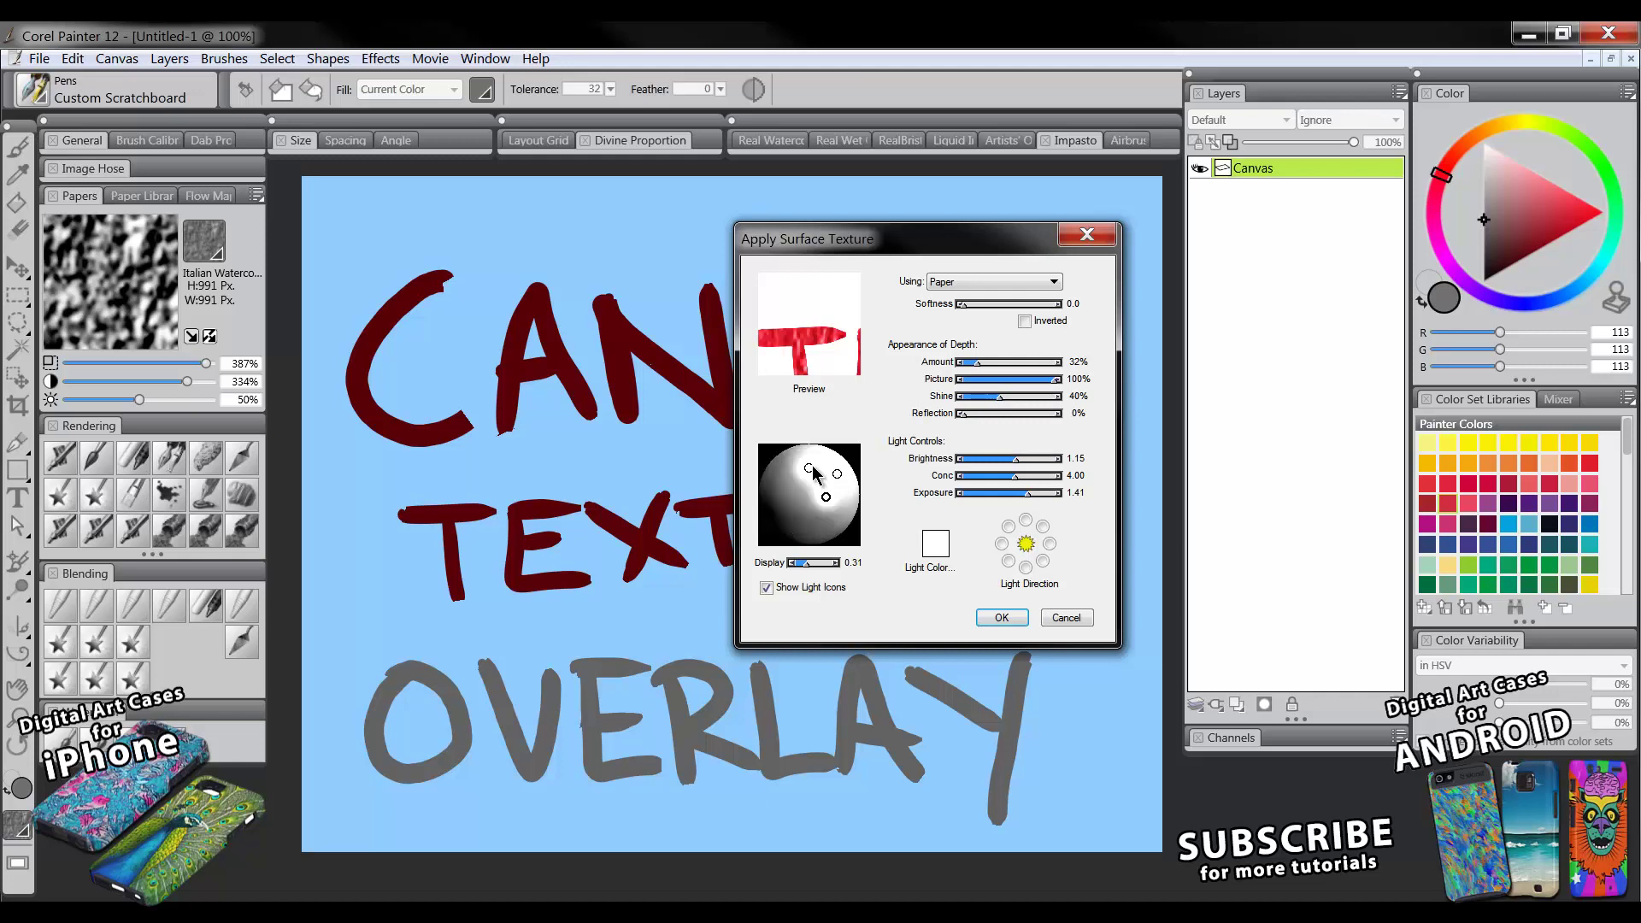
{"action": "key", "text": "Delete"}
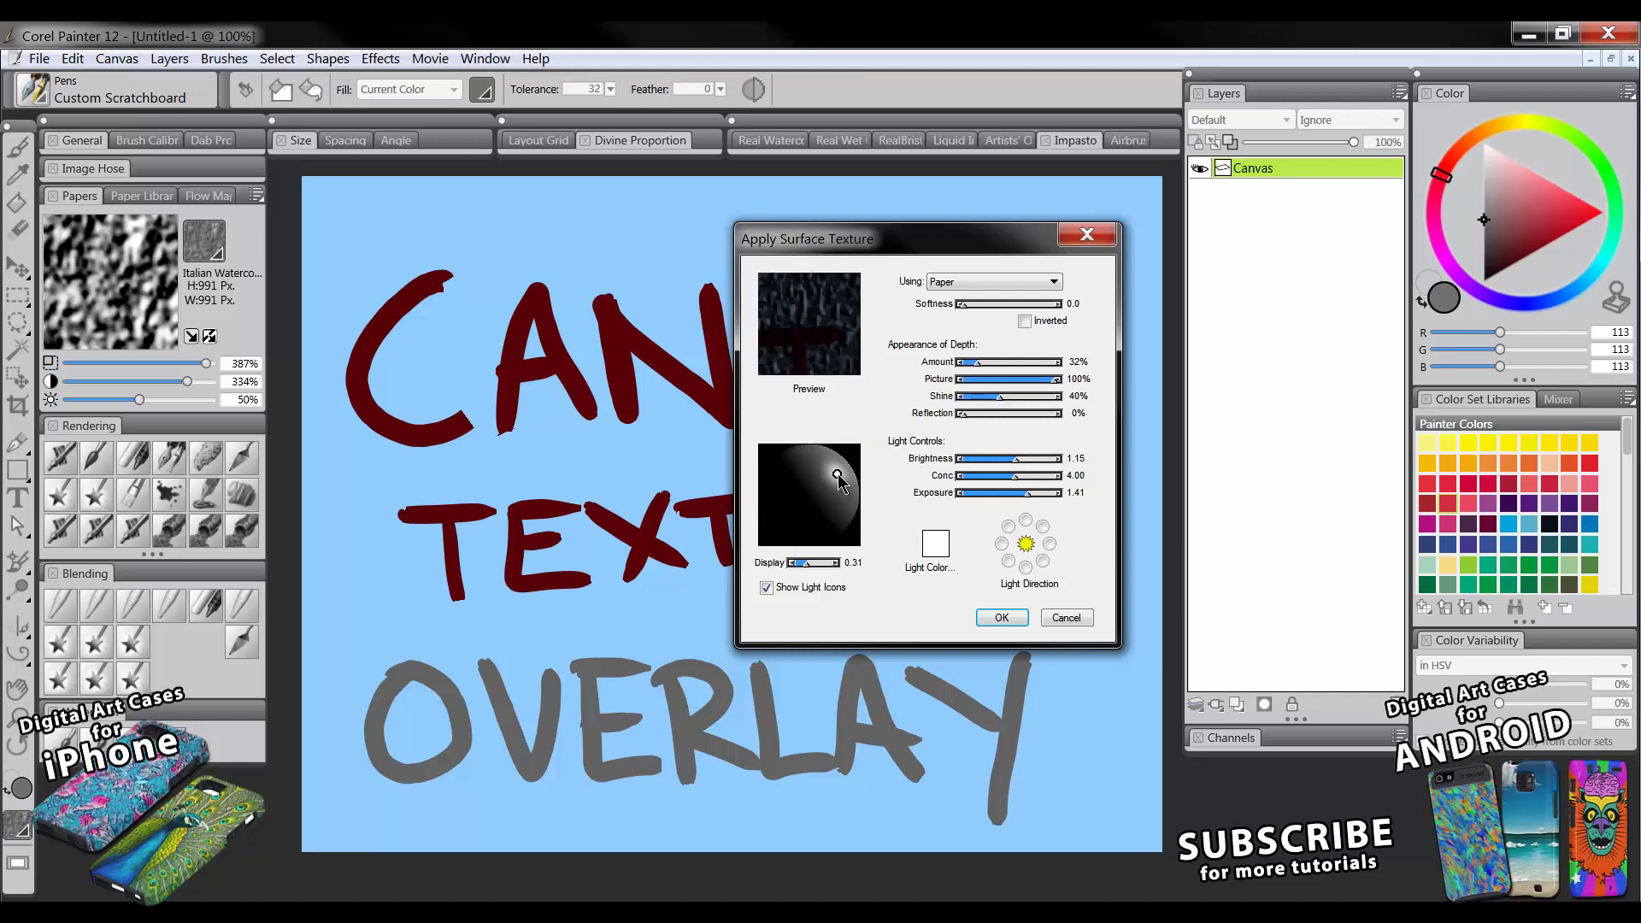
Move the remaining light to the sphere's upper centre and apply the surface texture to the canvas
{"action": "left_click_drag", "start_coordinate": [839, 476], "coordinate": [810, 462]}
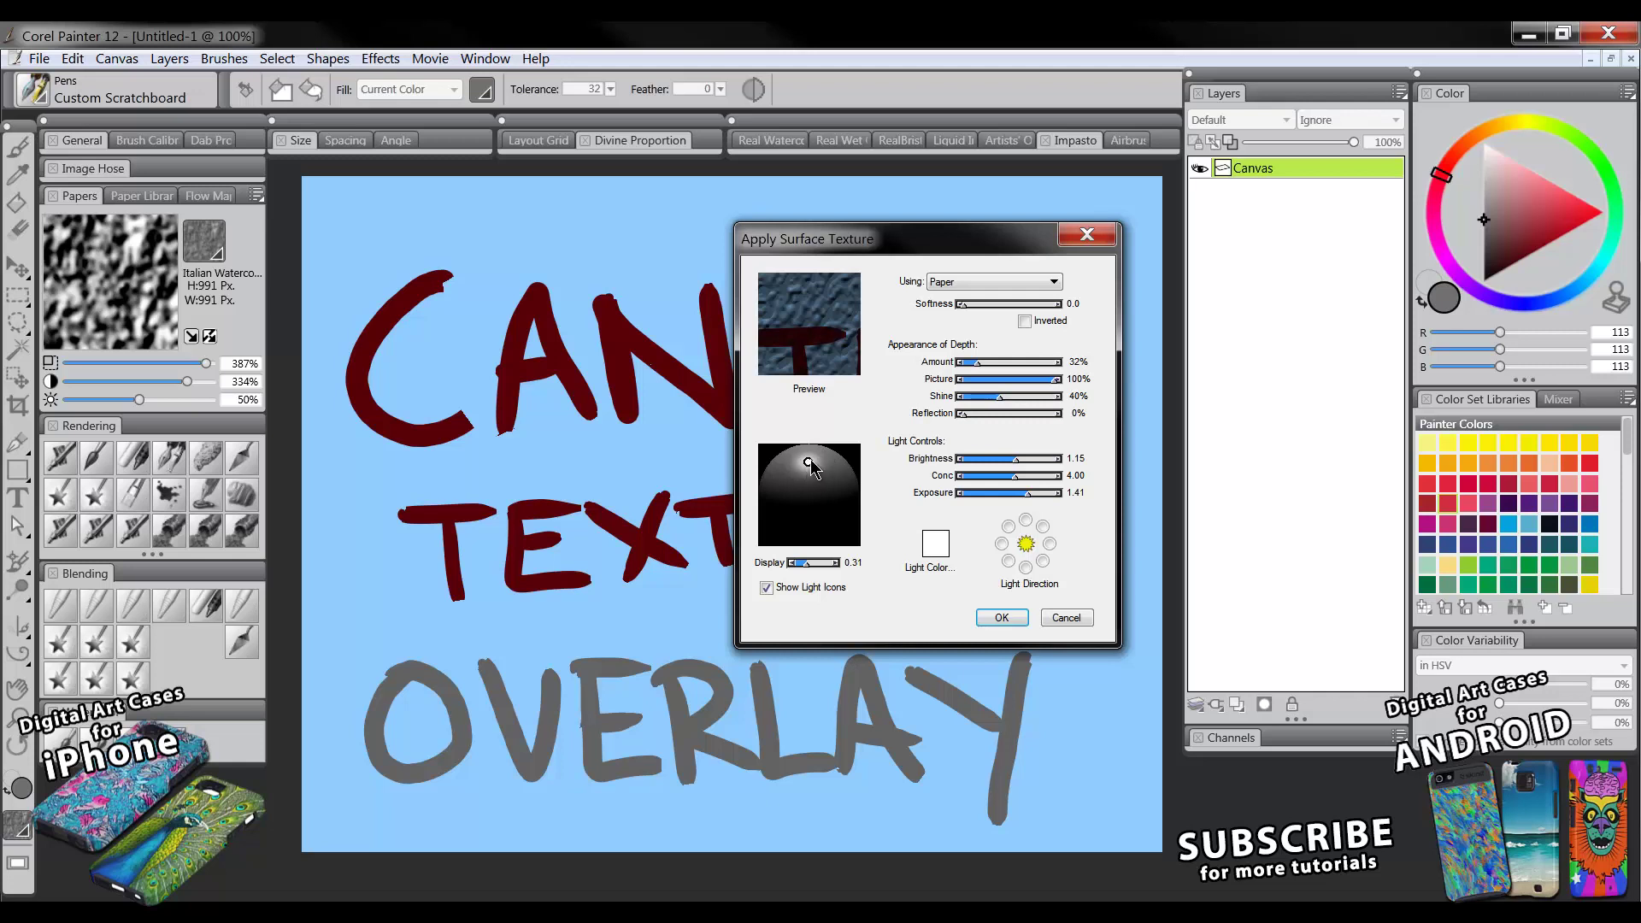
{"action": "left_click_drag", "start_coordinate": [800, 465], "coordinate": [808, 530]}
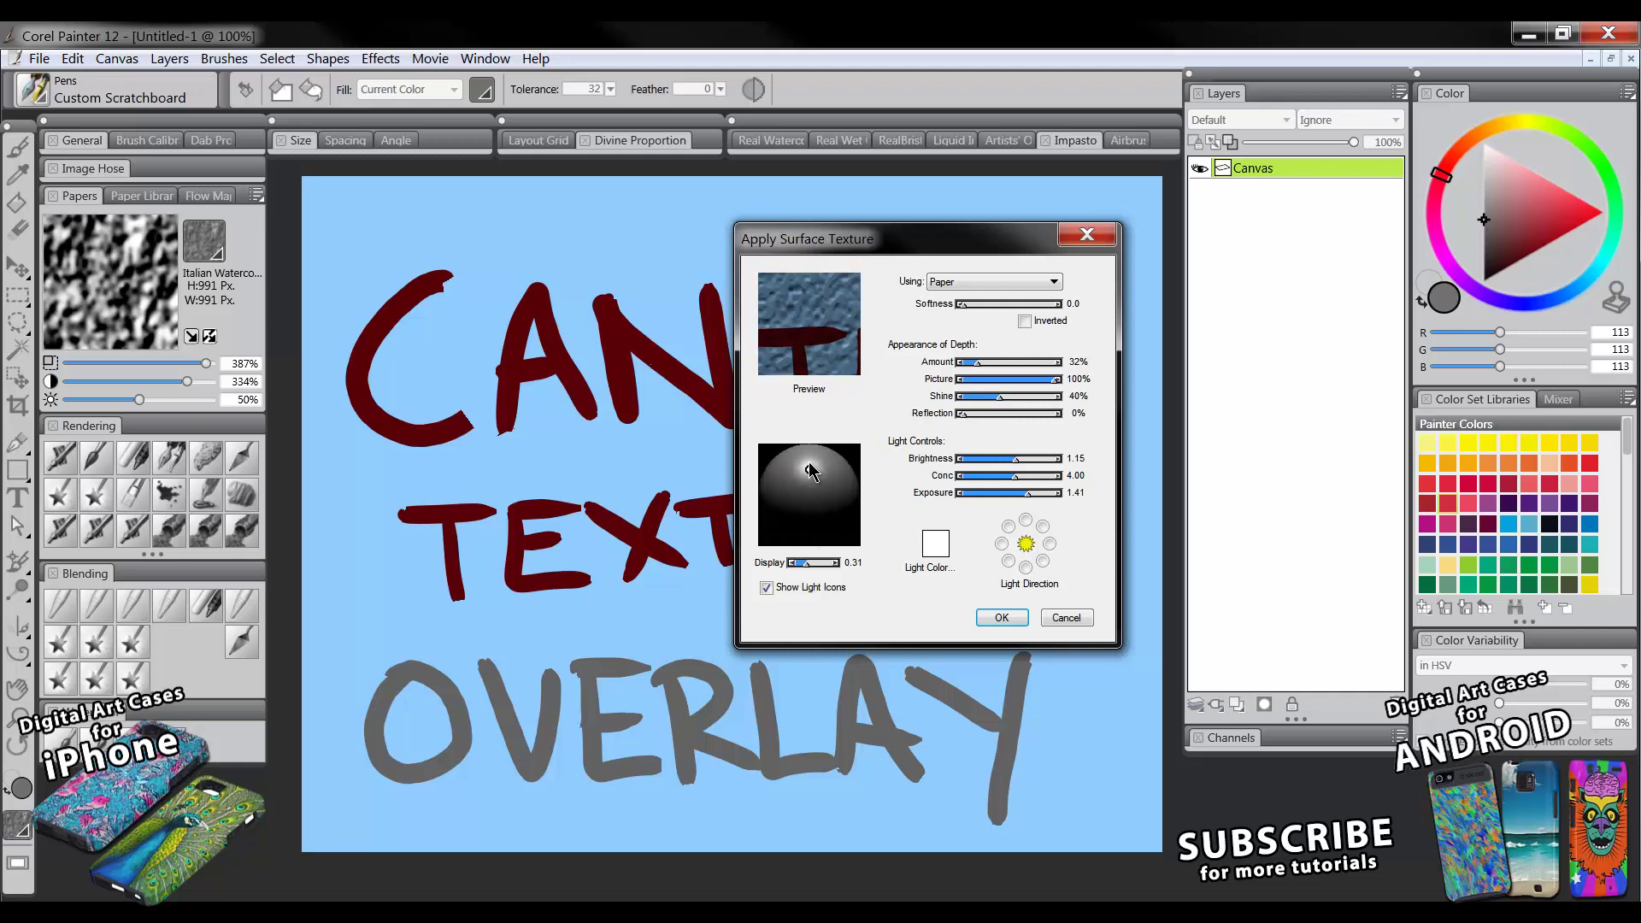
{"action": "mouse_move", "coordinate": [810, 460]}
{"action": "left_mouse_down"}
{"action": "mouse_move", "coordinate": [793, 468]}
{"action": "mouse_move", "coordinate": [811, 471]}
{"action": "left_mouse_up"}
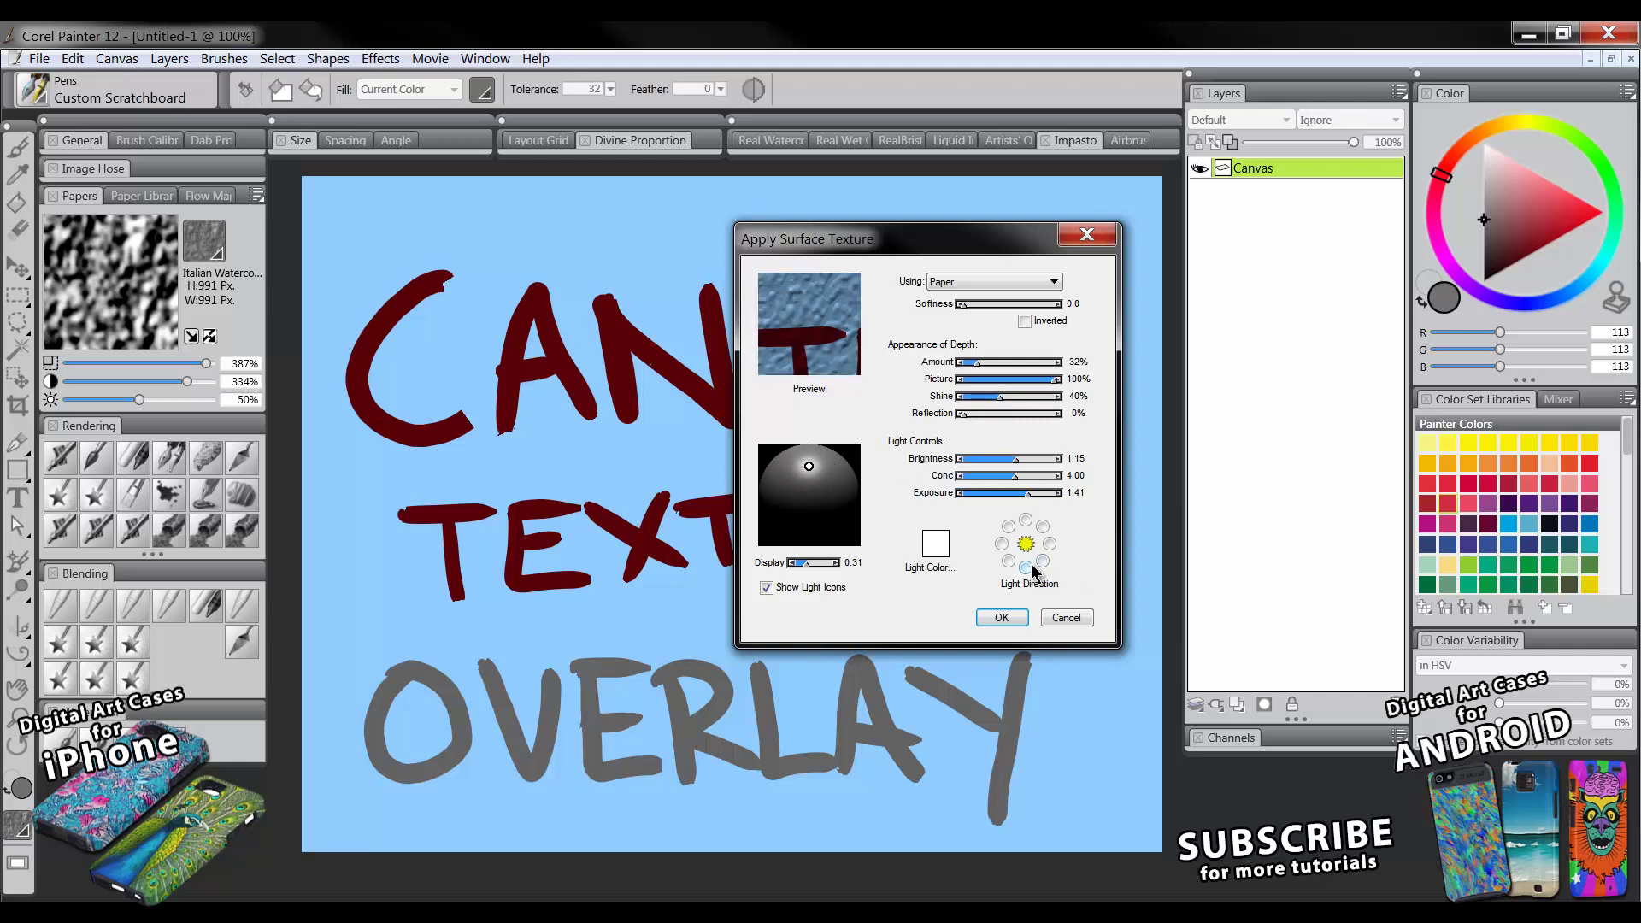
{"action": "left_click", "coordinate": [1007, 621]}
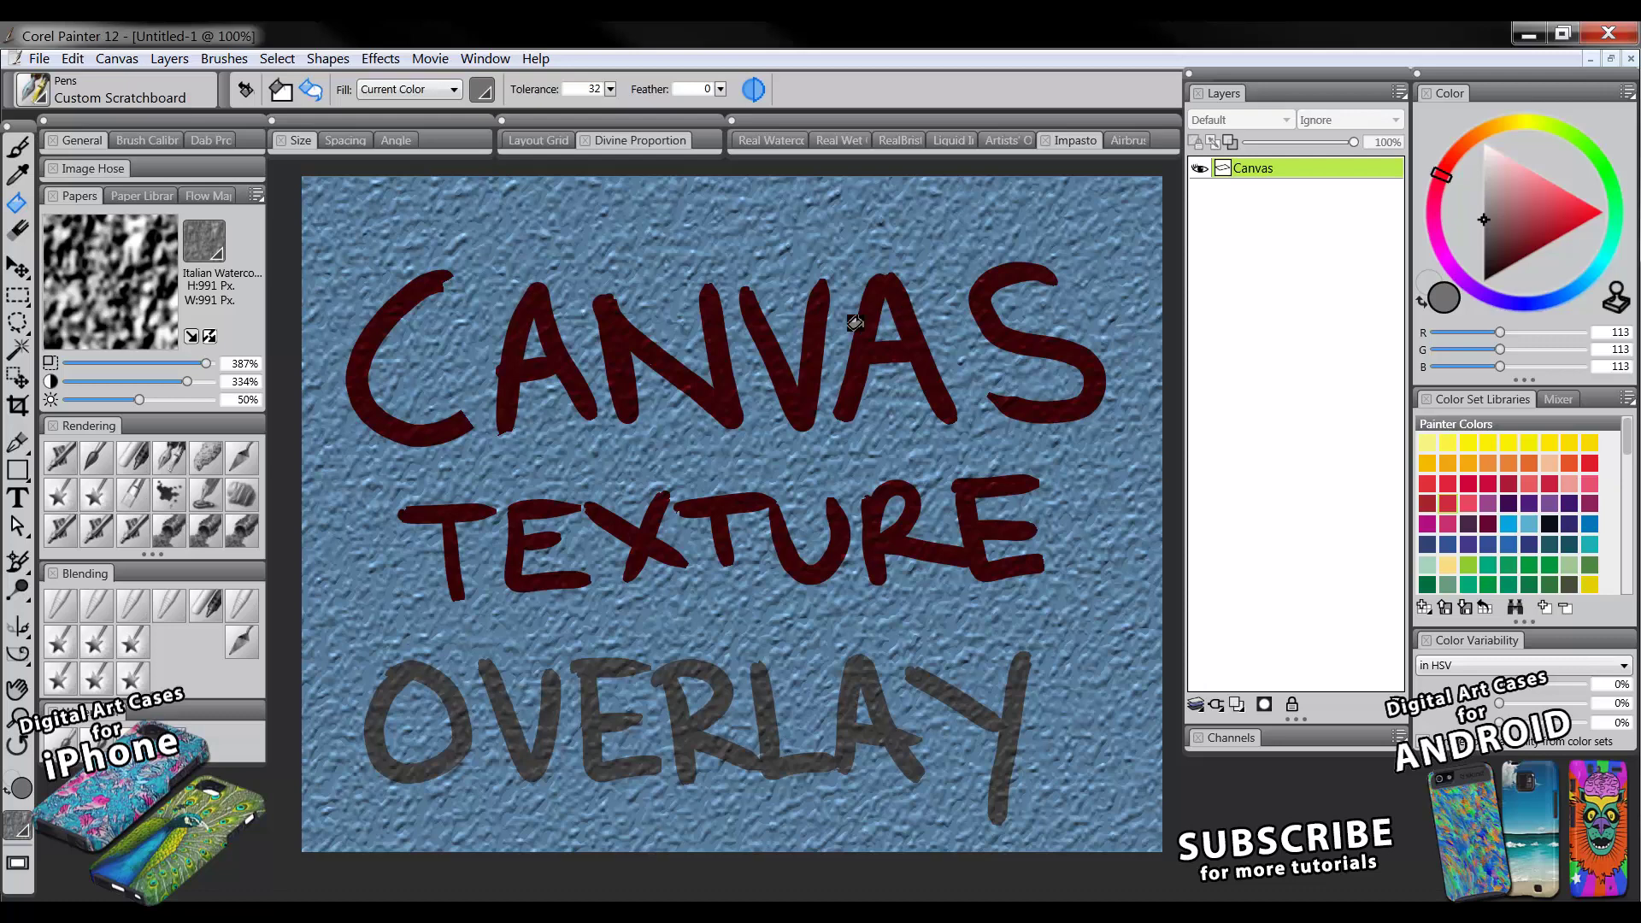
Smear the textured canvas between the words and over the S with the Diffuse Blur blender at size 32.8
{"action": "left_click", "coordinate": [61, 602]}
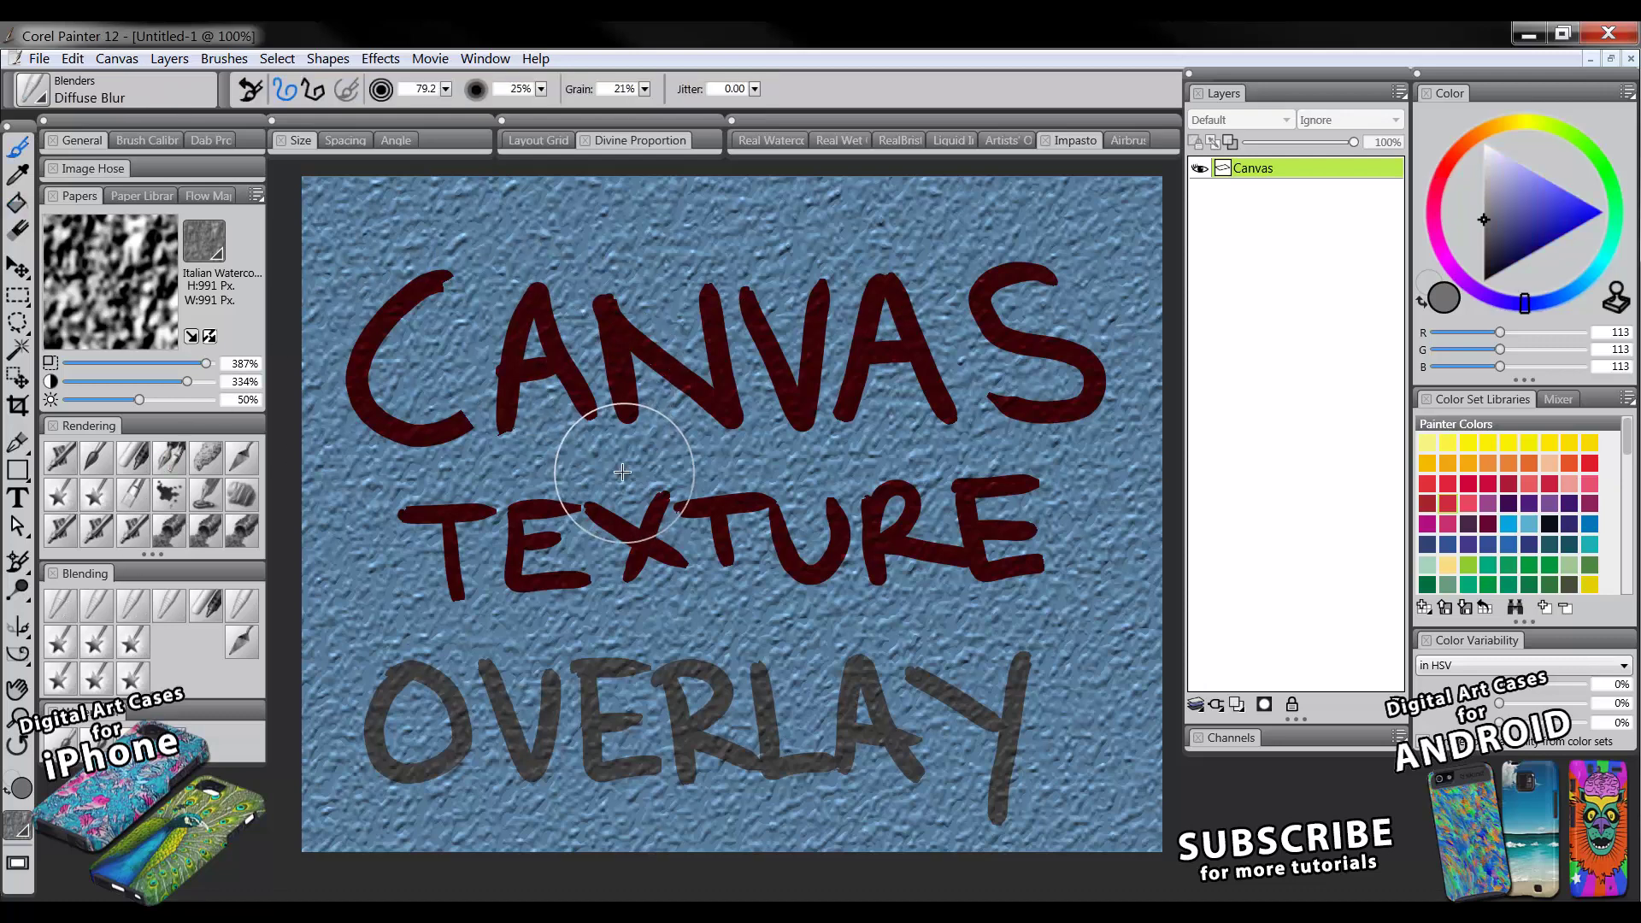
{"action": "key", "text": "bracketleft"}
{"action": "key", "text": "bracketleft"}
{"action": "key", "text": "bracketleft"}
{"action": "key", "text": "bracketleft"}
{"action": "key", "text": "bracketleft"}
{"action": "mouse_move", "coordinate": [637, 492]}
{"action": "left_mouse_down"}
{"action": "mouse_move", "coordinate": [642, 513]}
{"action": "mouse_move", "coordinate": [640, 483]}
{"action": "mouse_move", "coordinate": [667, 449]}
{"action": "mouse_move", "coordinate": [688, 474]}
{"action": "mouse_move", "coordinate": [702, 437]}
{"action": "left_mouse_up"}
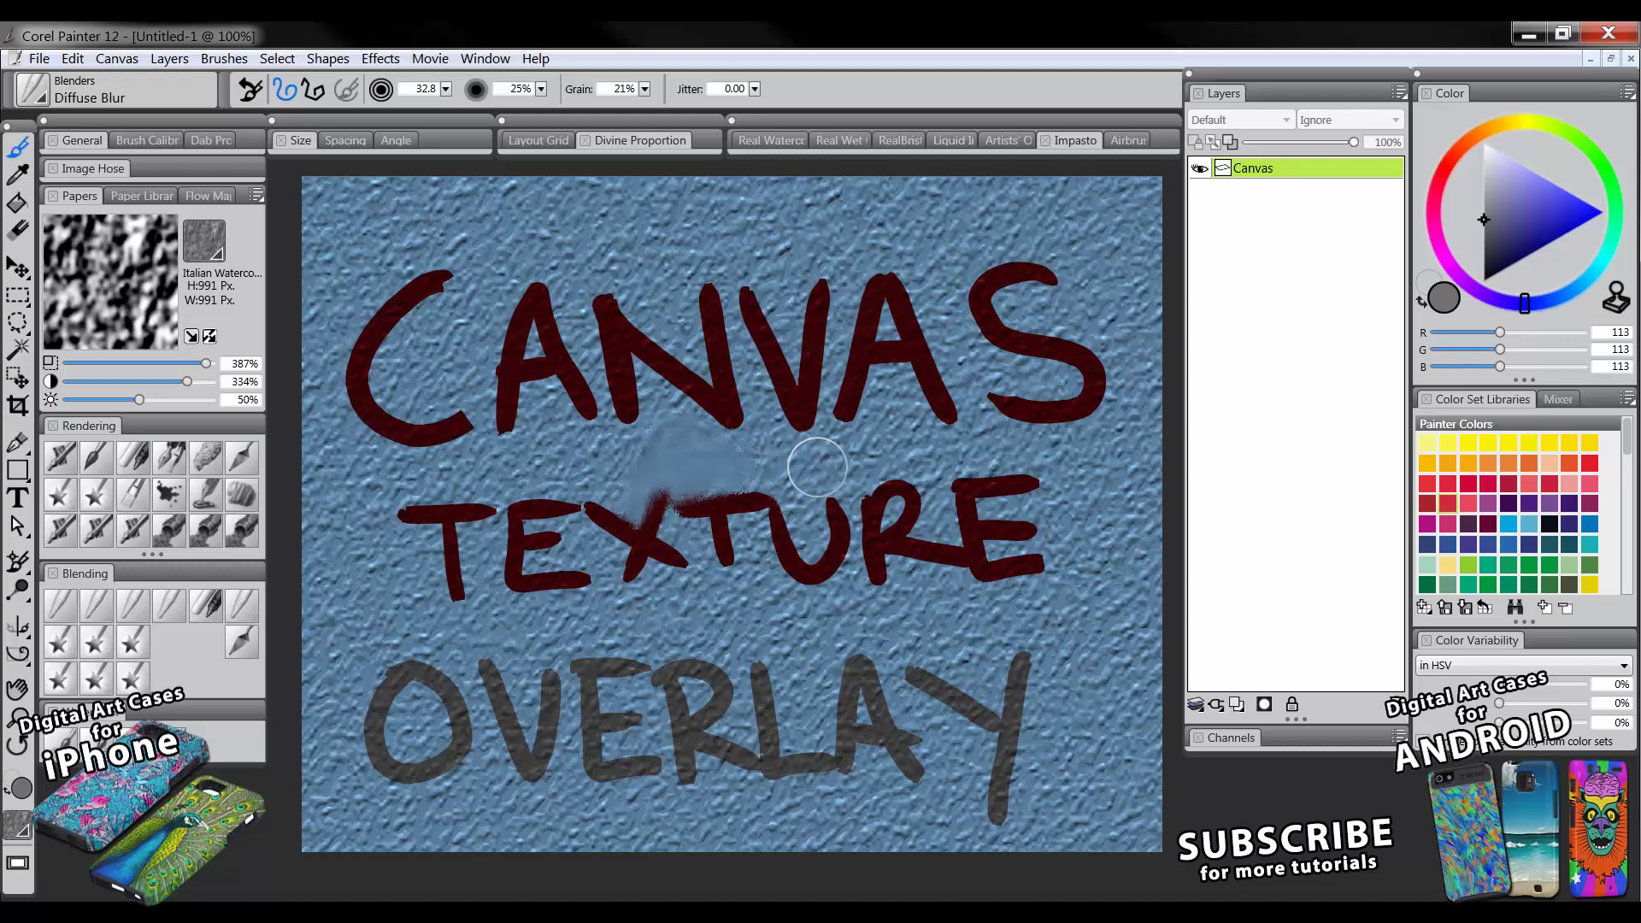
{"action": "left_click_drag", "start_coordinate": [817, 467], "coordinate": [992, 431]}
{"action": "mouse_move", "coordinate": [1053, 456]}
{"action": "left_mouse_down"}
{"action": "mouse_move", "coordinate": [1099, 489]}
{"action": "mouse_move", "coordinate": [1070, 396]}
{"action": "mouse_move", "coordinate": [1081, 379]}
{"action": "left_mouse_up"}
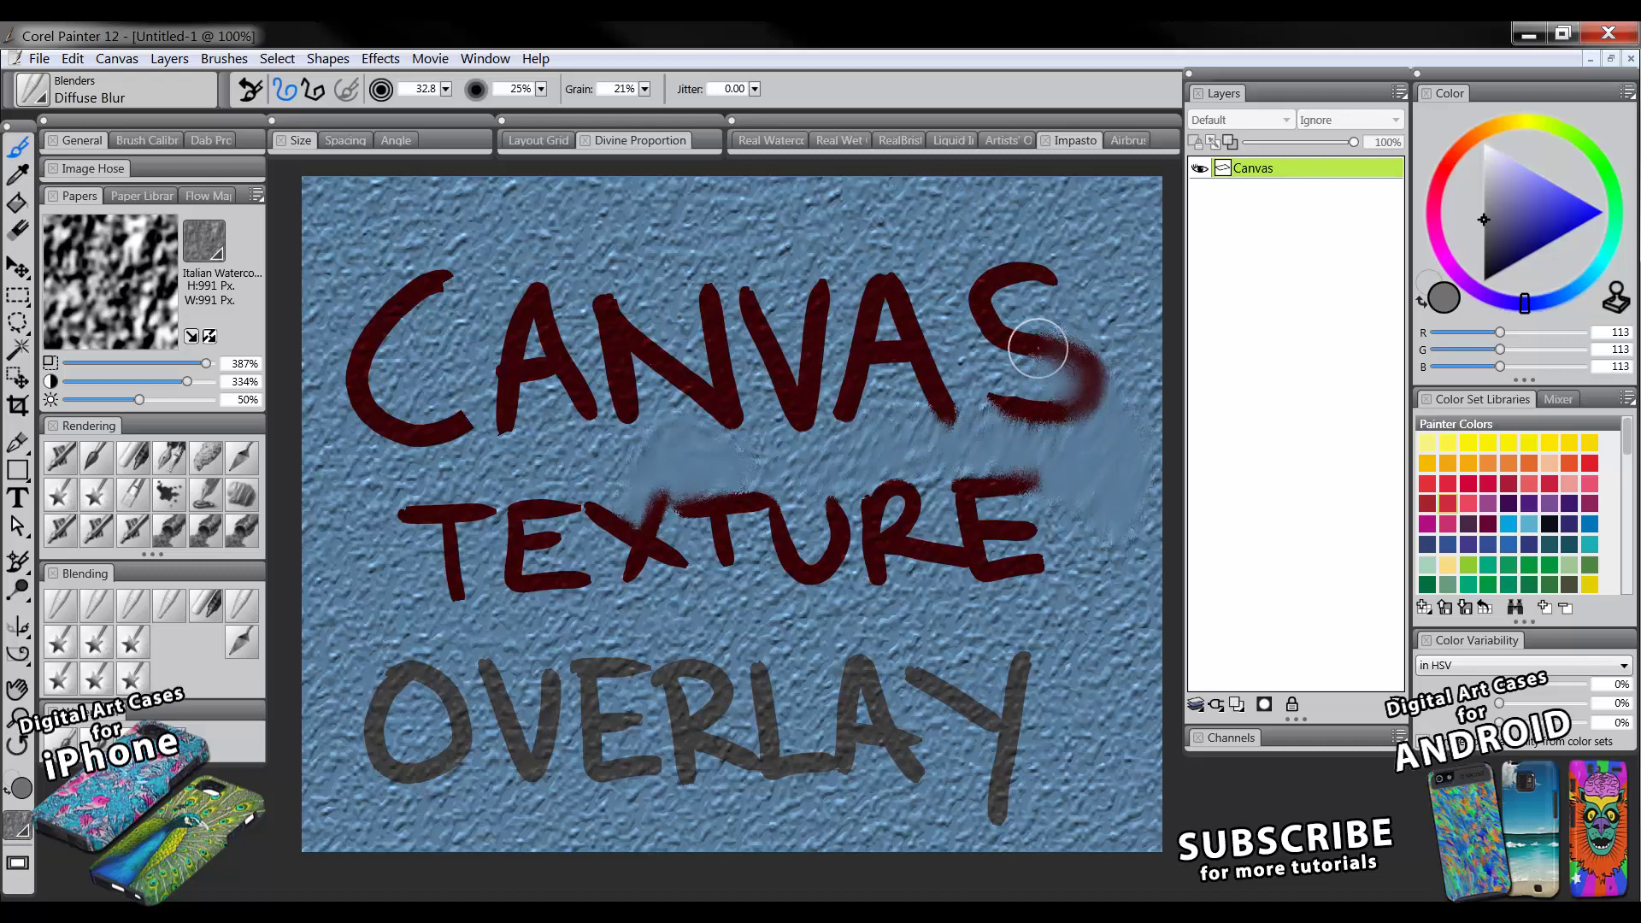
Undo the blur strokes and the surface texture applied to the canvas
{"action": "key", "text": "ctrl+z"}
{"action": "key", "text": "ctrl+z"}
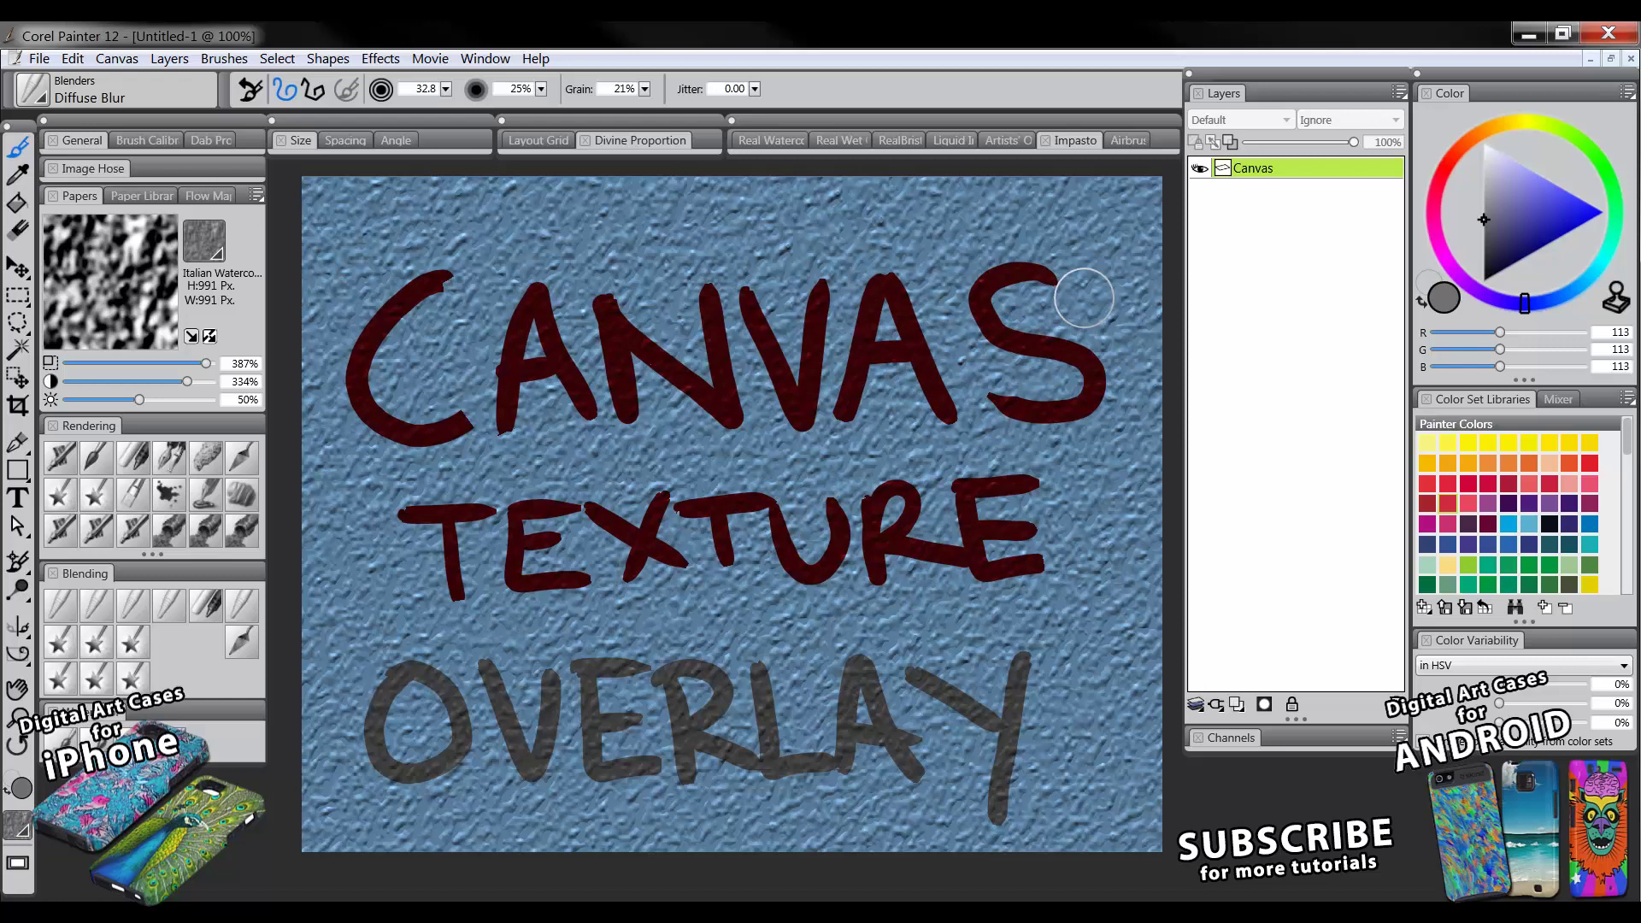
{"action": "key", "text": "ctrl+z"}
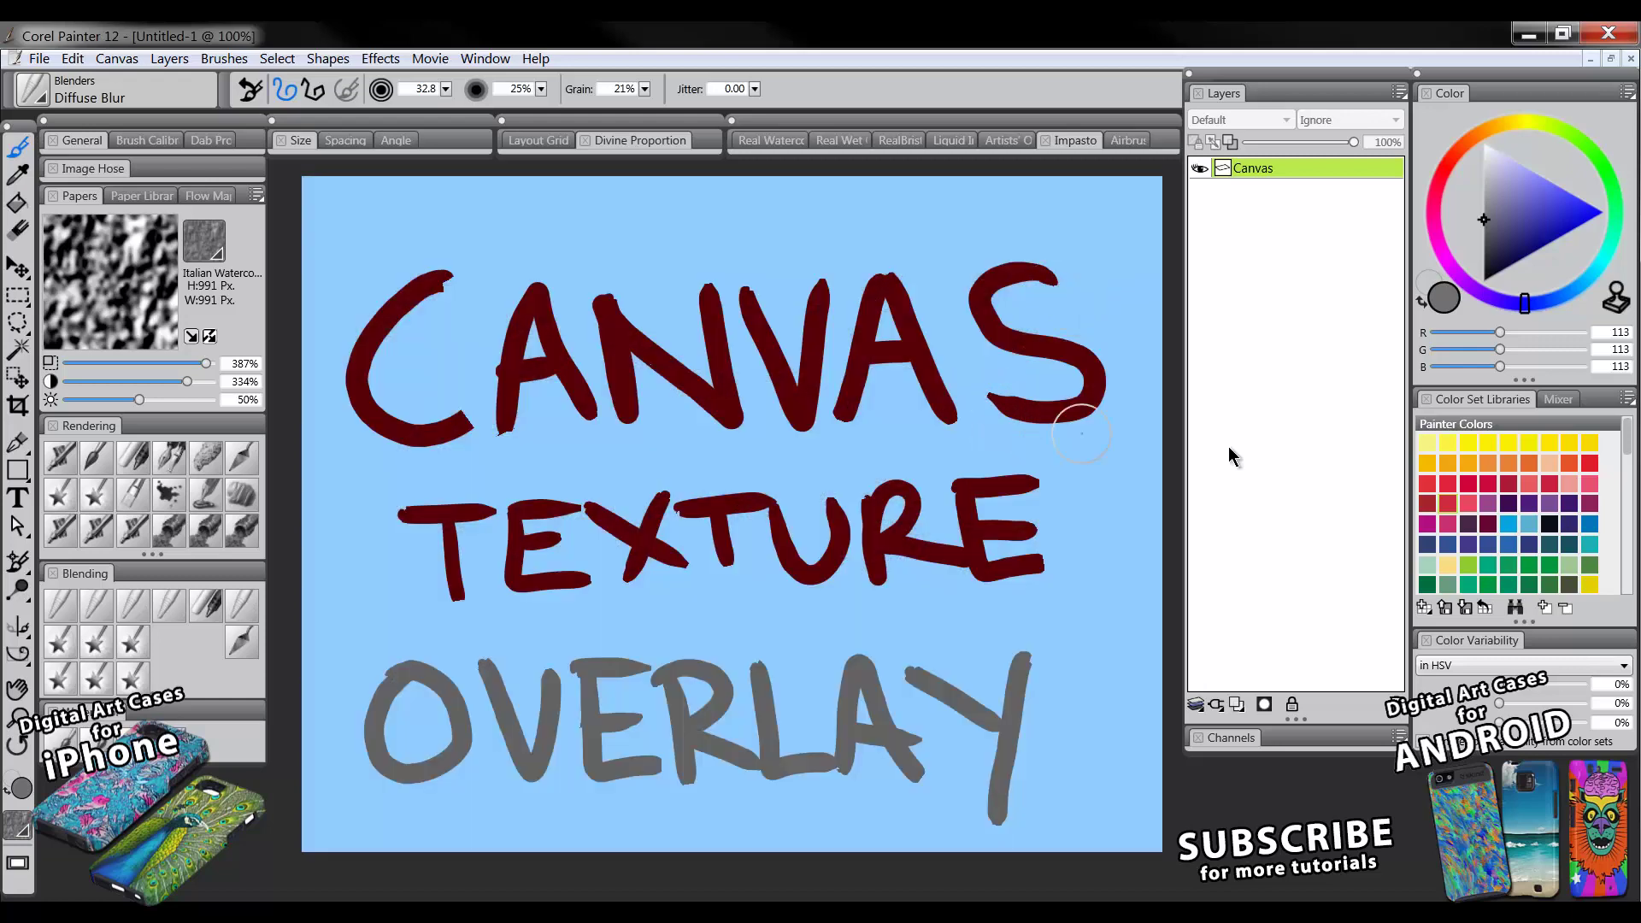
Add a new layer above the canvas and name it "texture"
{"action": "left_click", "coordinate": [1236, 704]}
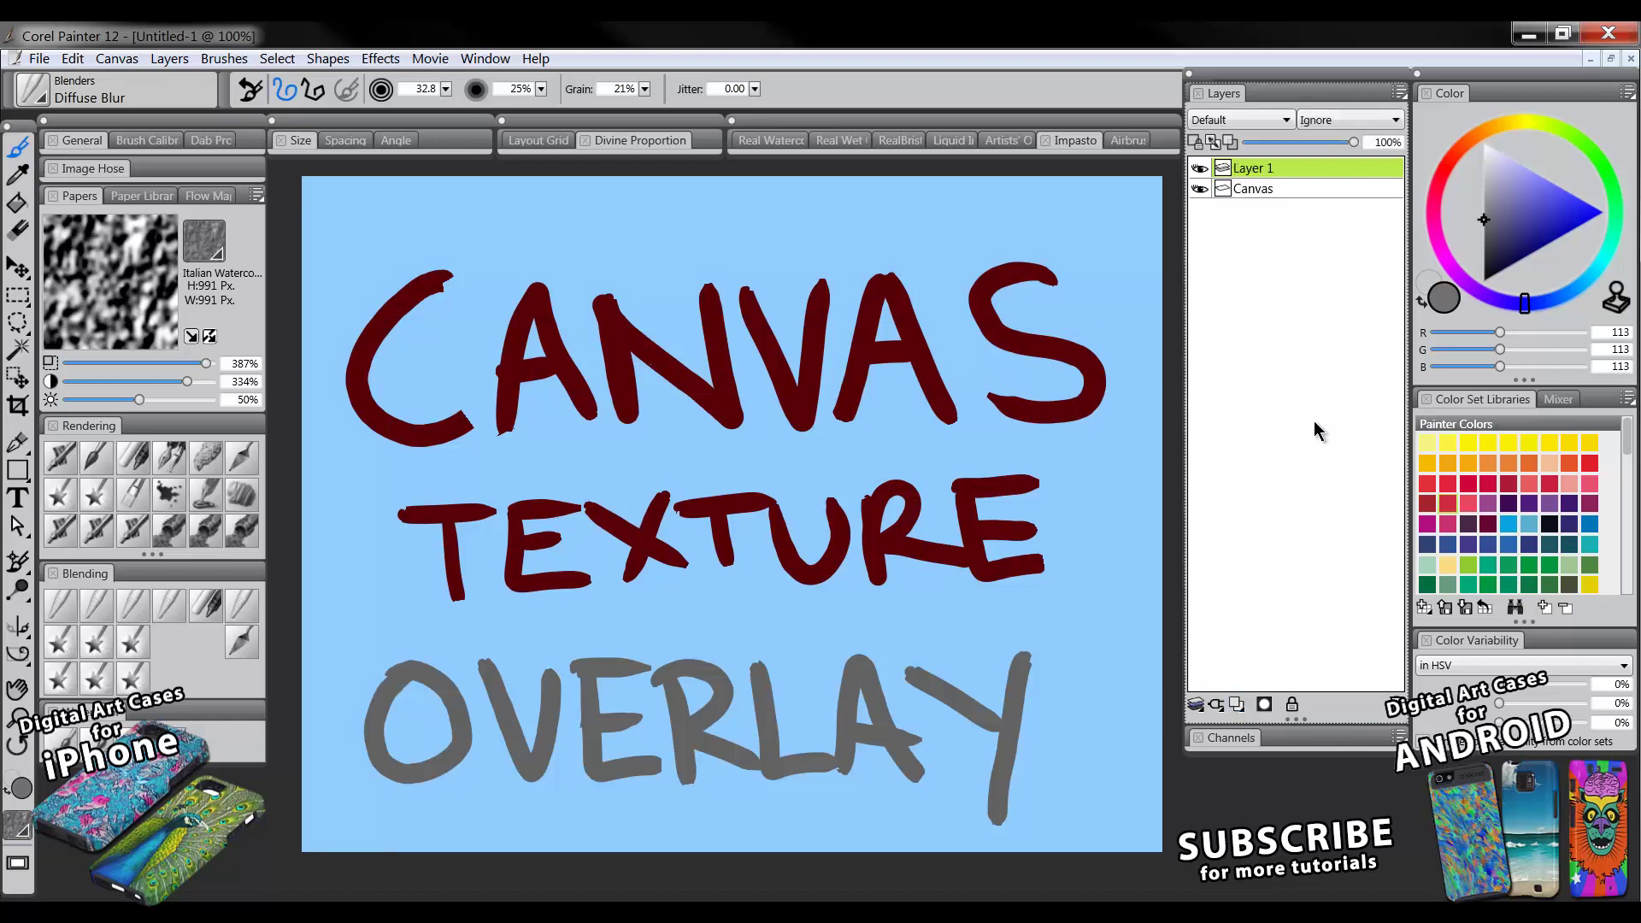
{"action": "right_click", "coordinate": [1277, 660]}
{"action": "left_click", "coordinate": [1251, 171]}
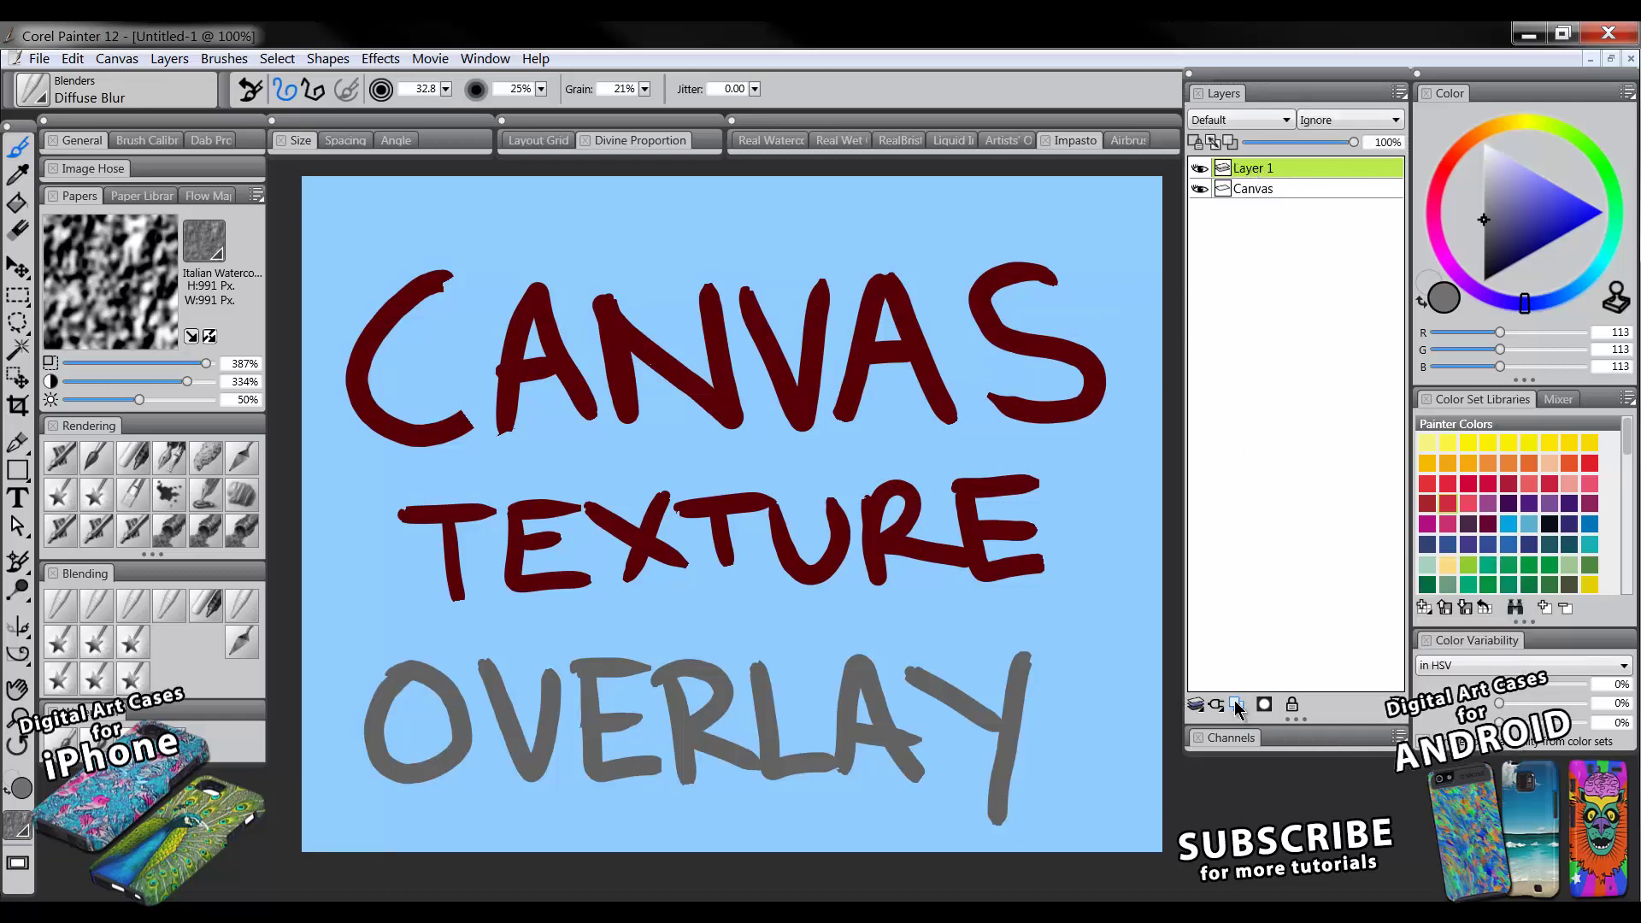
{"action": "double_click", "coordinate": [1255, 169]}
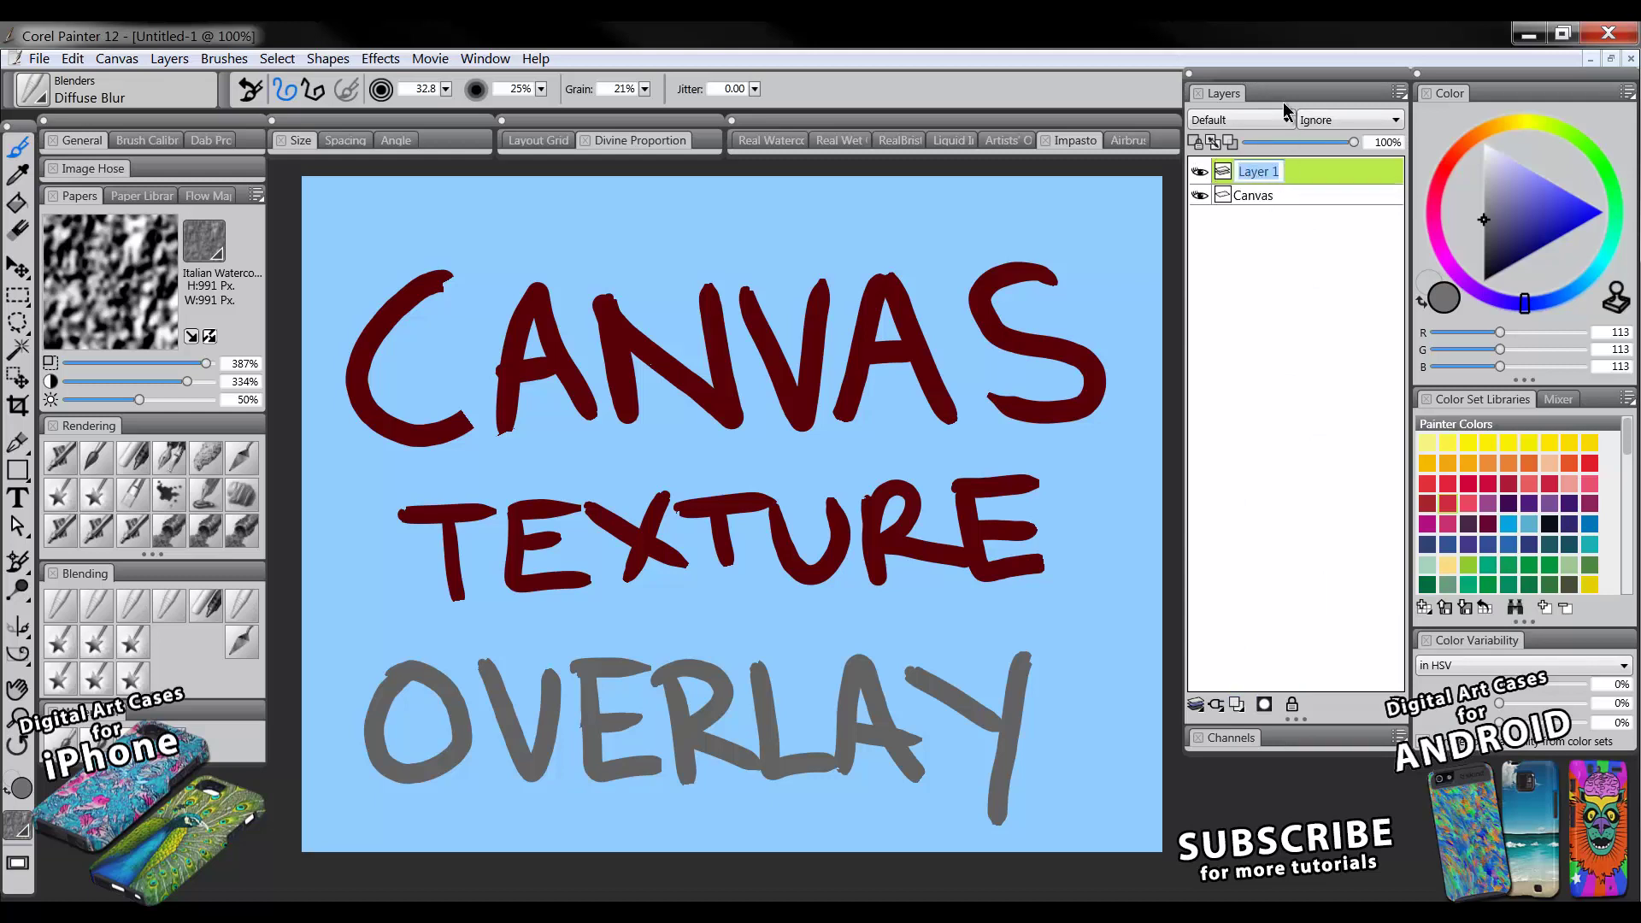
{"action": "type", "text": "texture"}
{"action": "key", "text": "Return"}
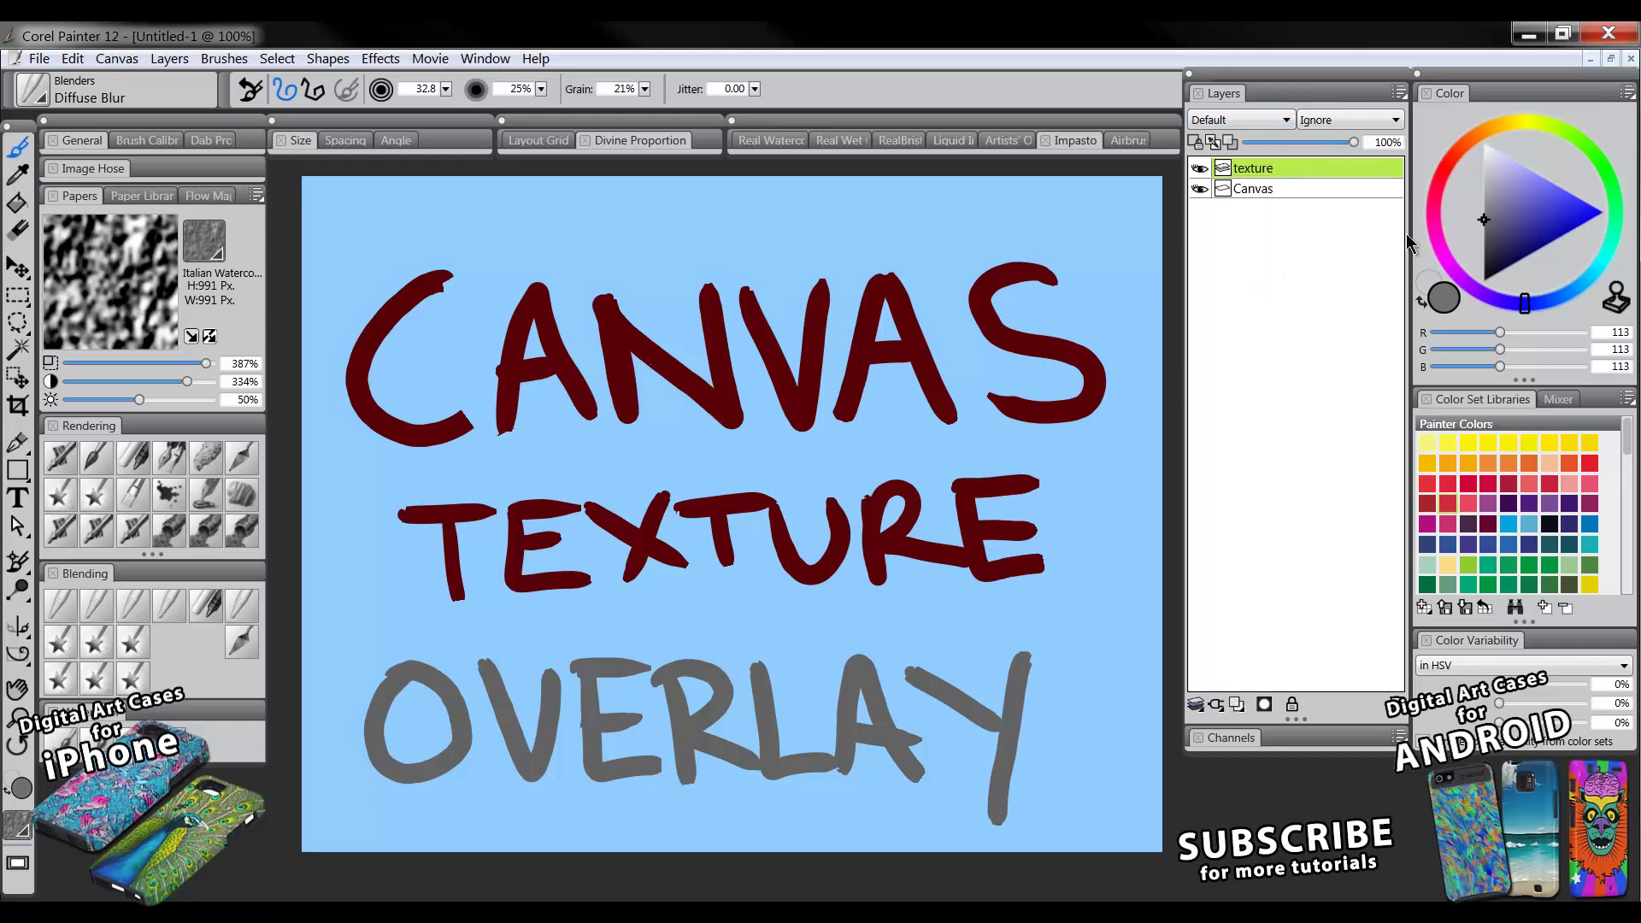
Set the main colour to a neutral gray with value 121 and display the colour values as HSV
{"action": "left_click_drag", "start_coordinate": [1509, 218], "coordinate": [1471, 221]}
{"action": "left_click_drag", "start_coordinate": [1491, 218], "coordinate": [1472, 220]}
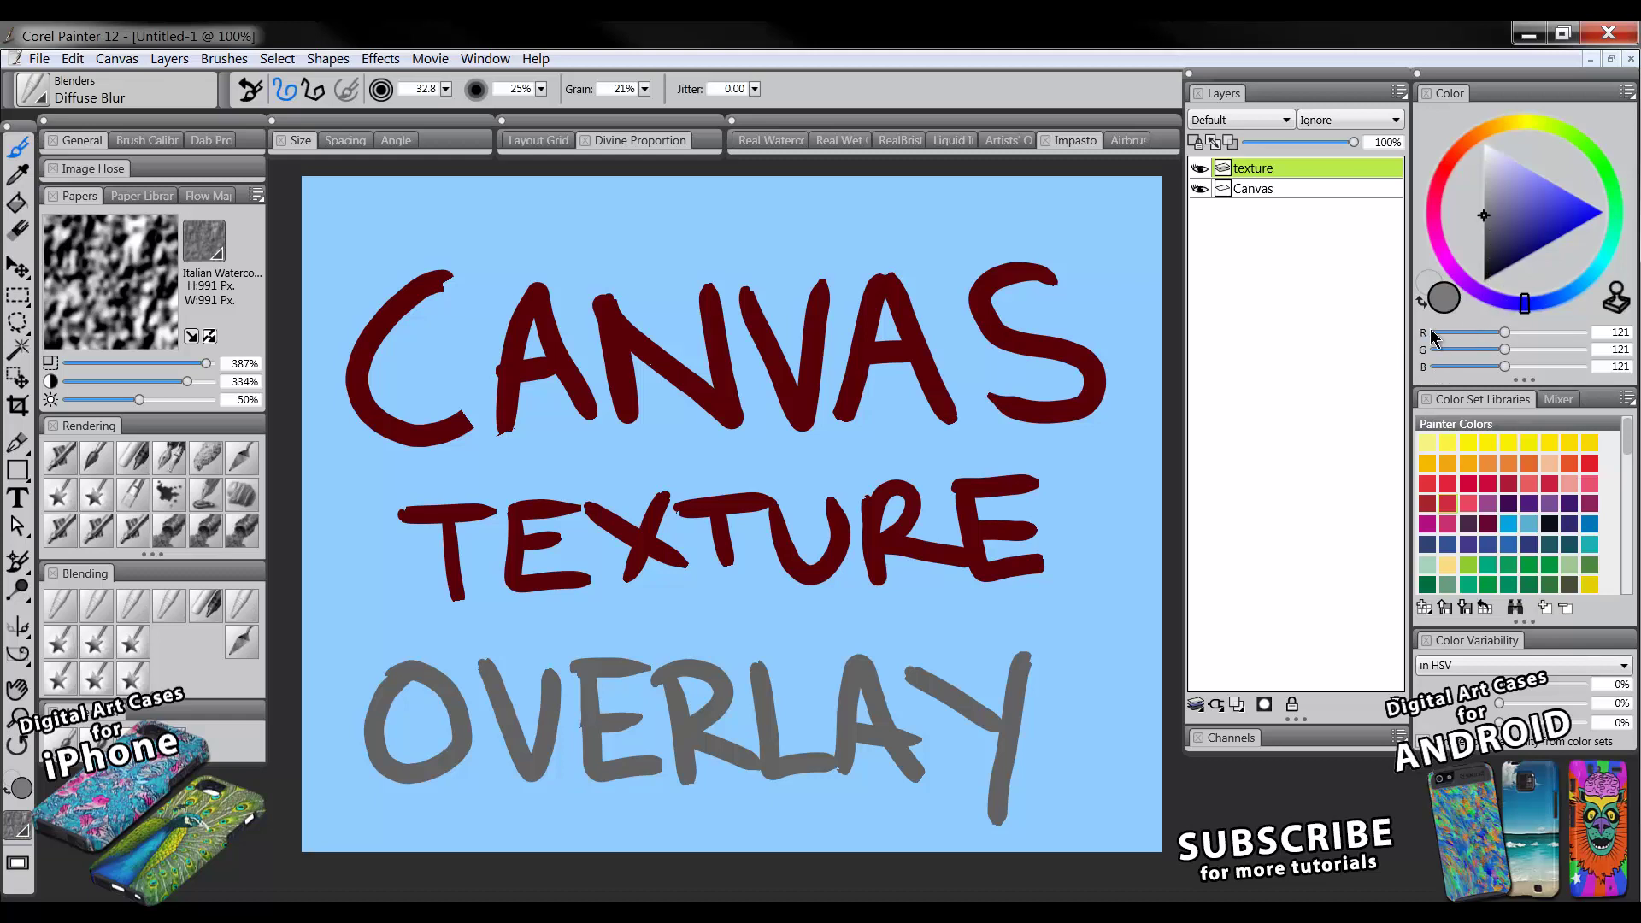
{"action": "left_click", "coordinate": [1626, 94]}
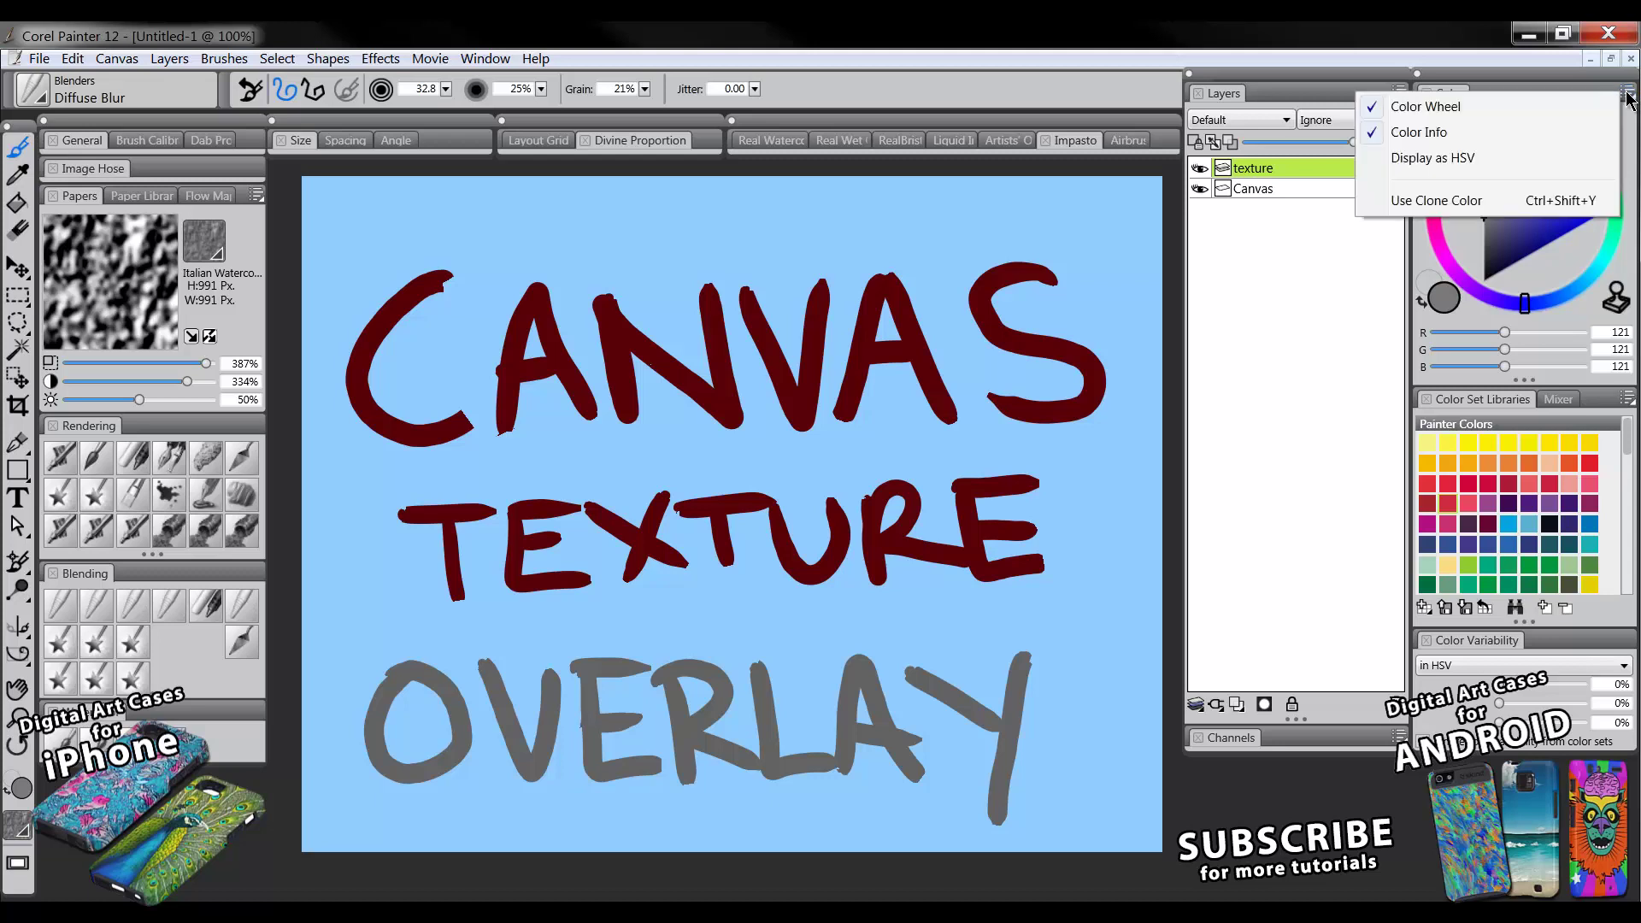
{"action": "left_click", "coordinate": [1423, 159]}
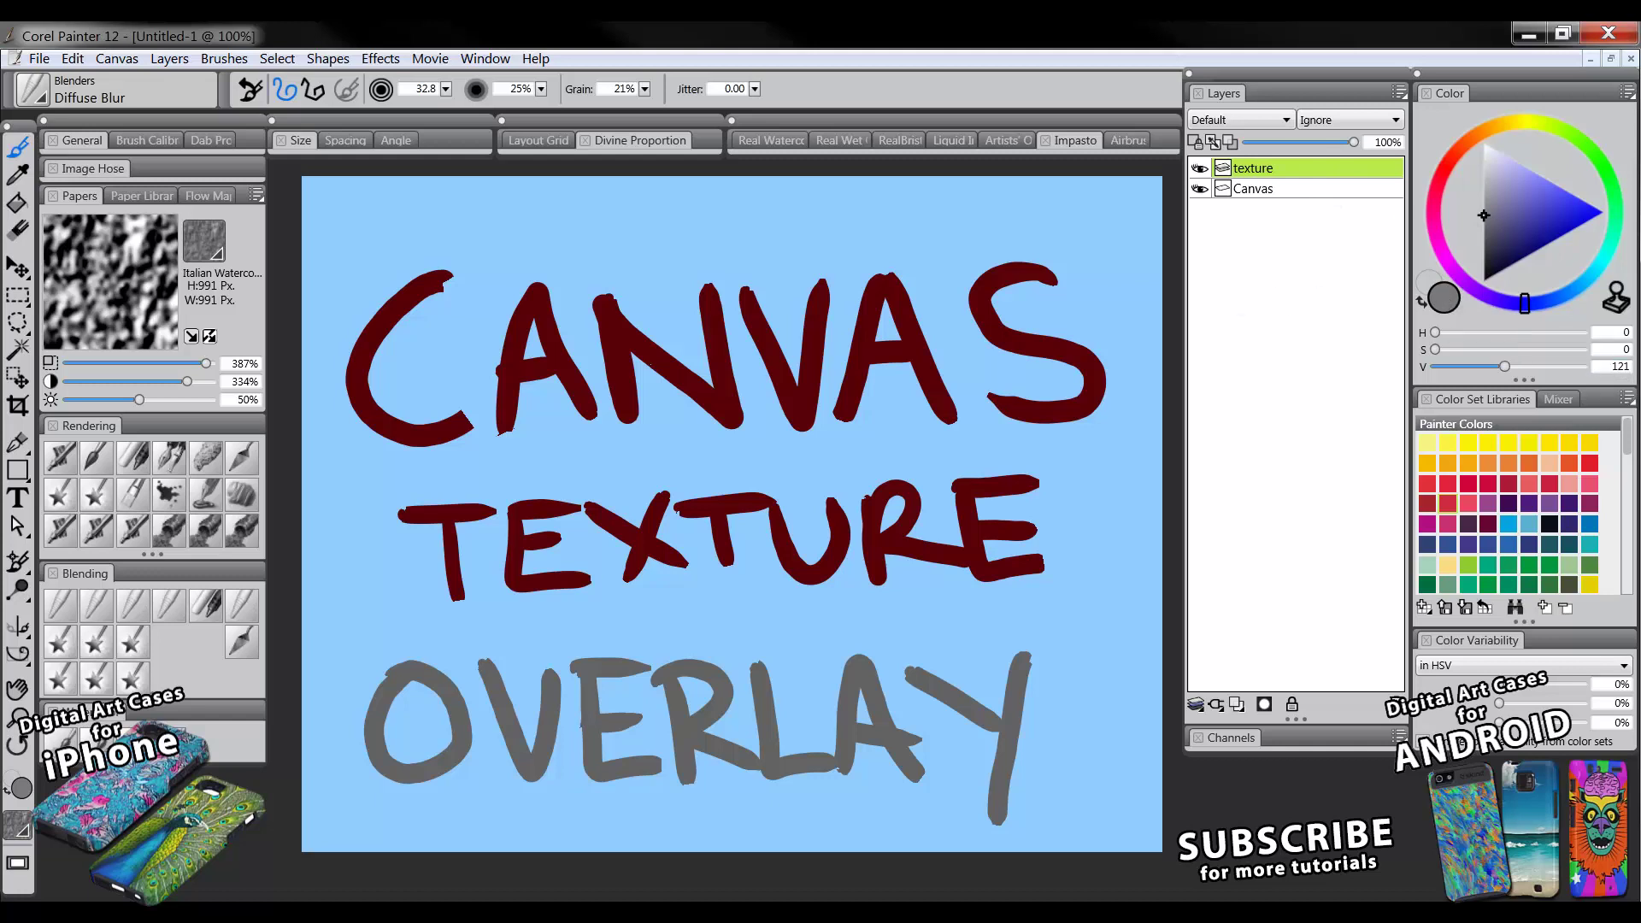
Fill the texture layer with the current gray and set its composite method to Overlay
{"action": "left_click", "coordinate": [17, 207]}
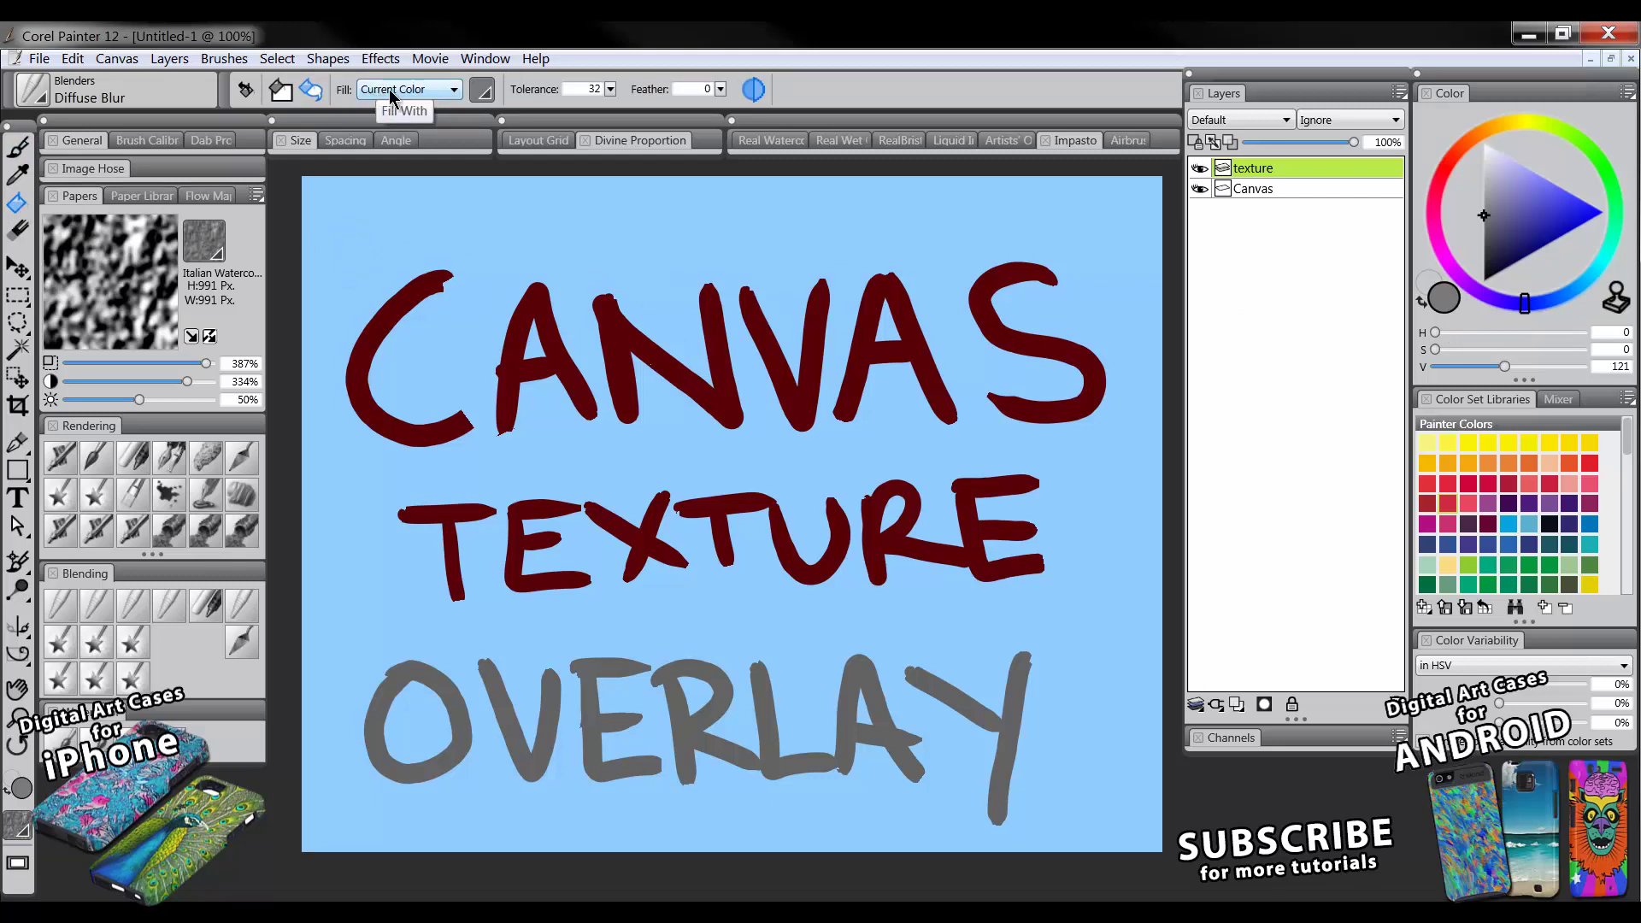
{"action": "left_click", "coordinate": [691, 263]}
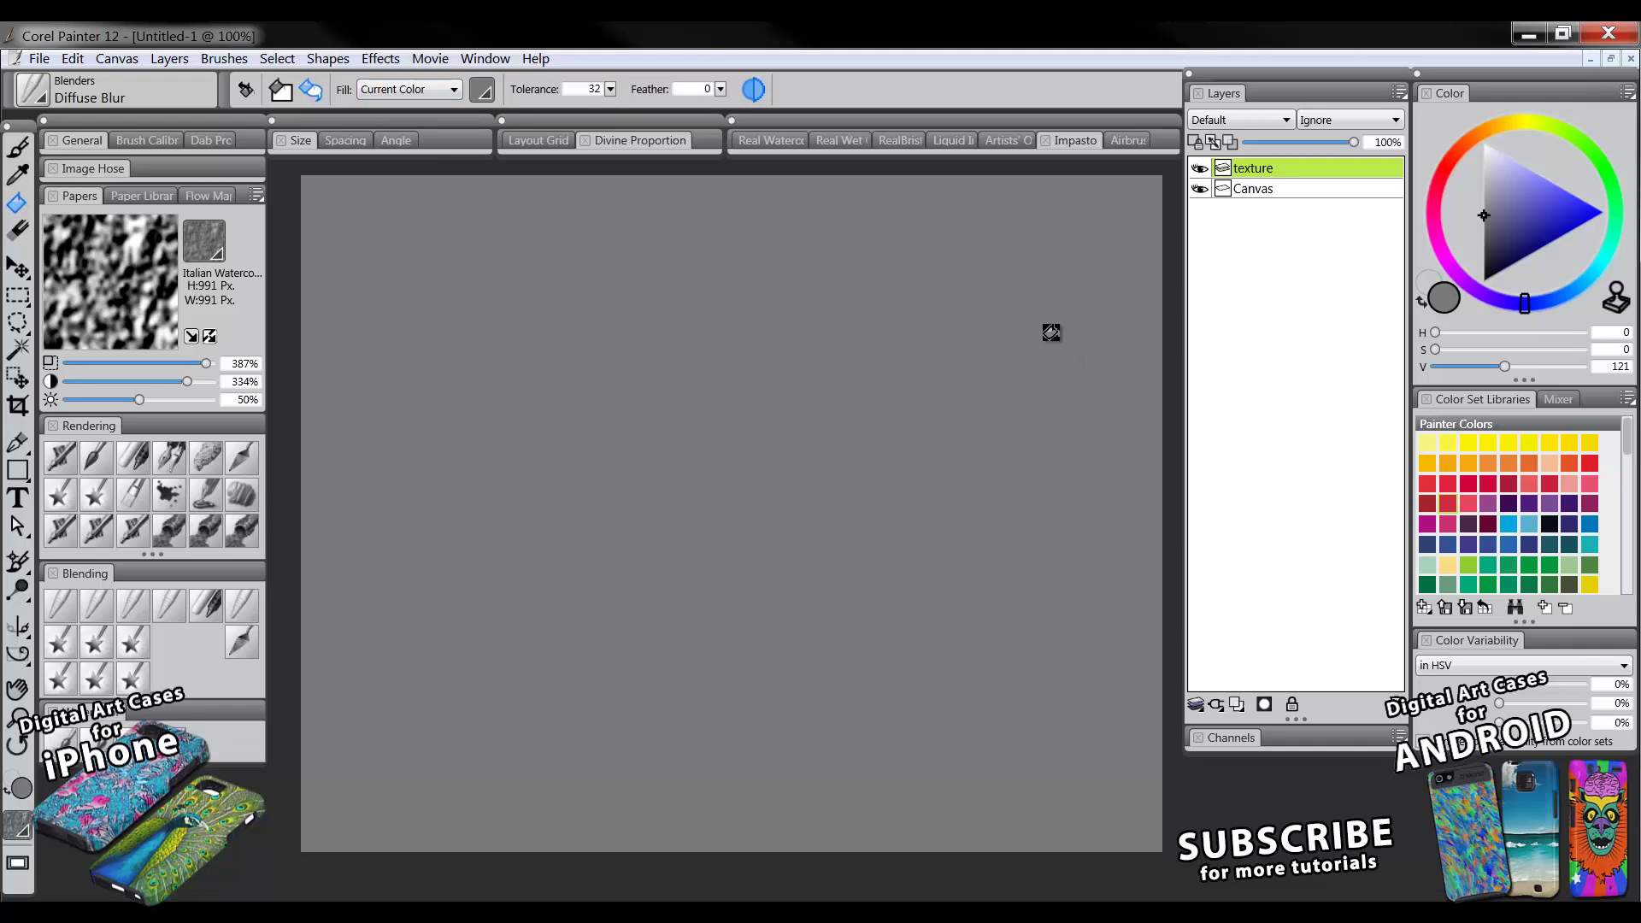
{"action": "left_click", "coordinate": [1242, 128]}
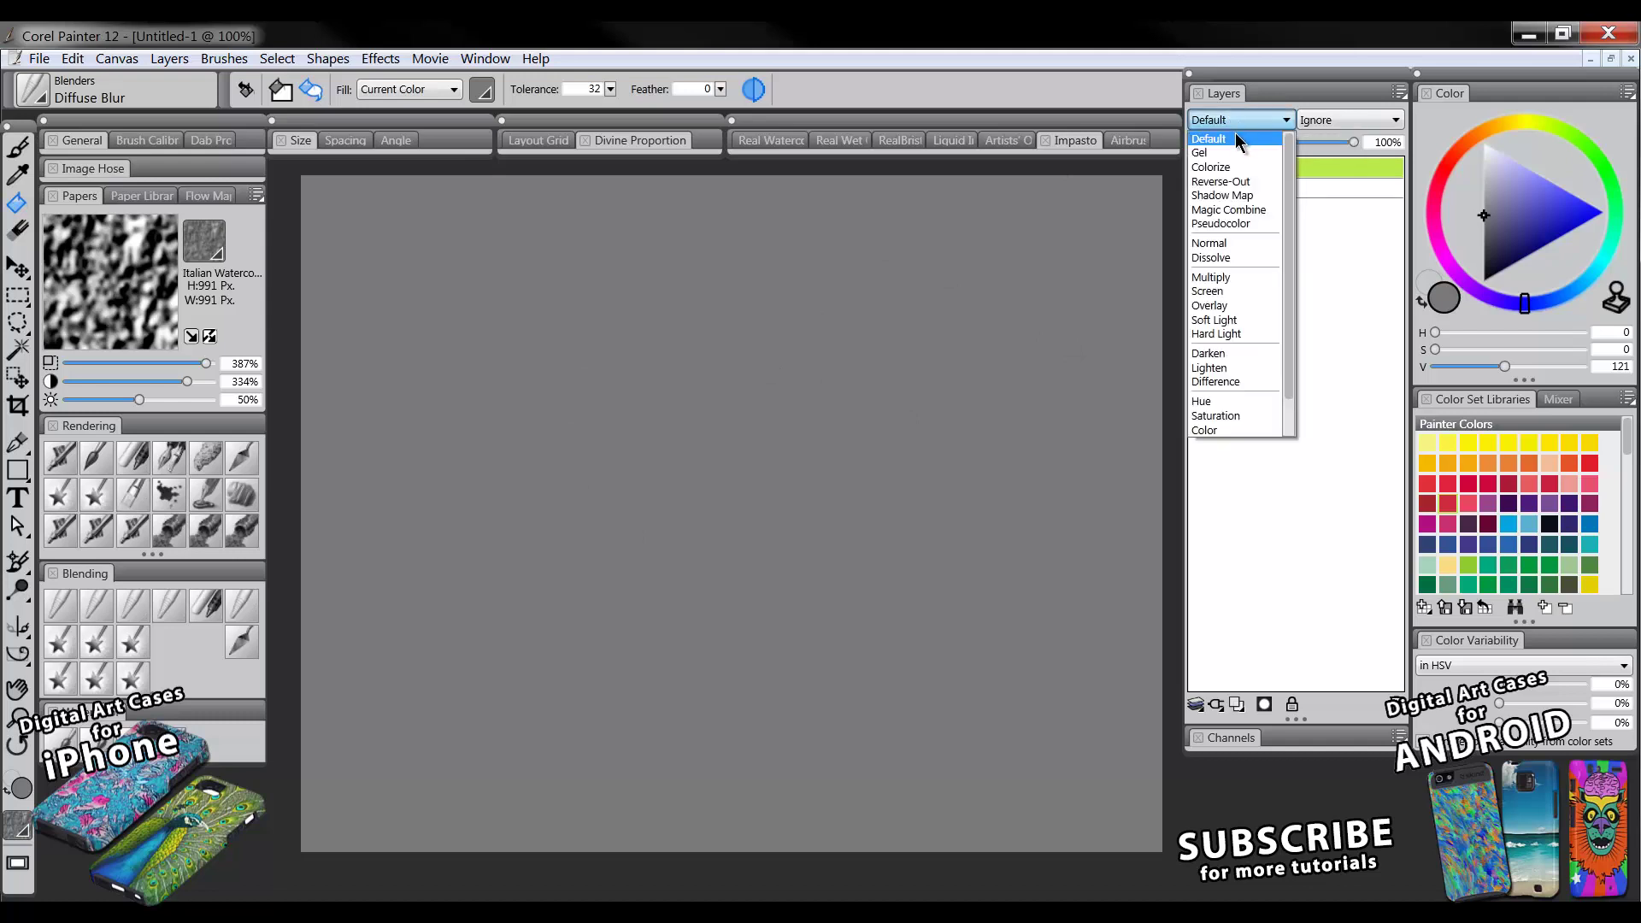
{"action": "left_click", "coordinate": [1217, 307]}
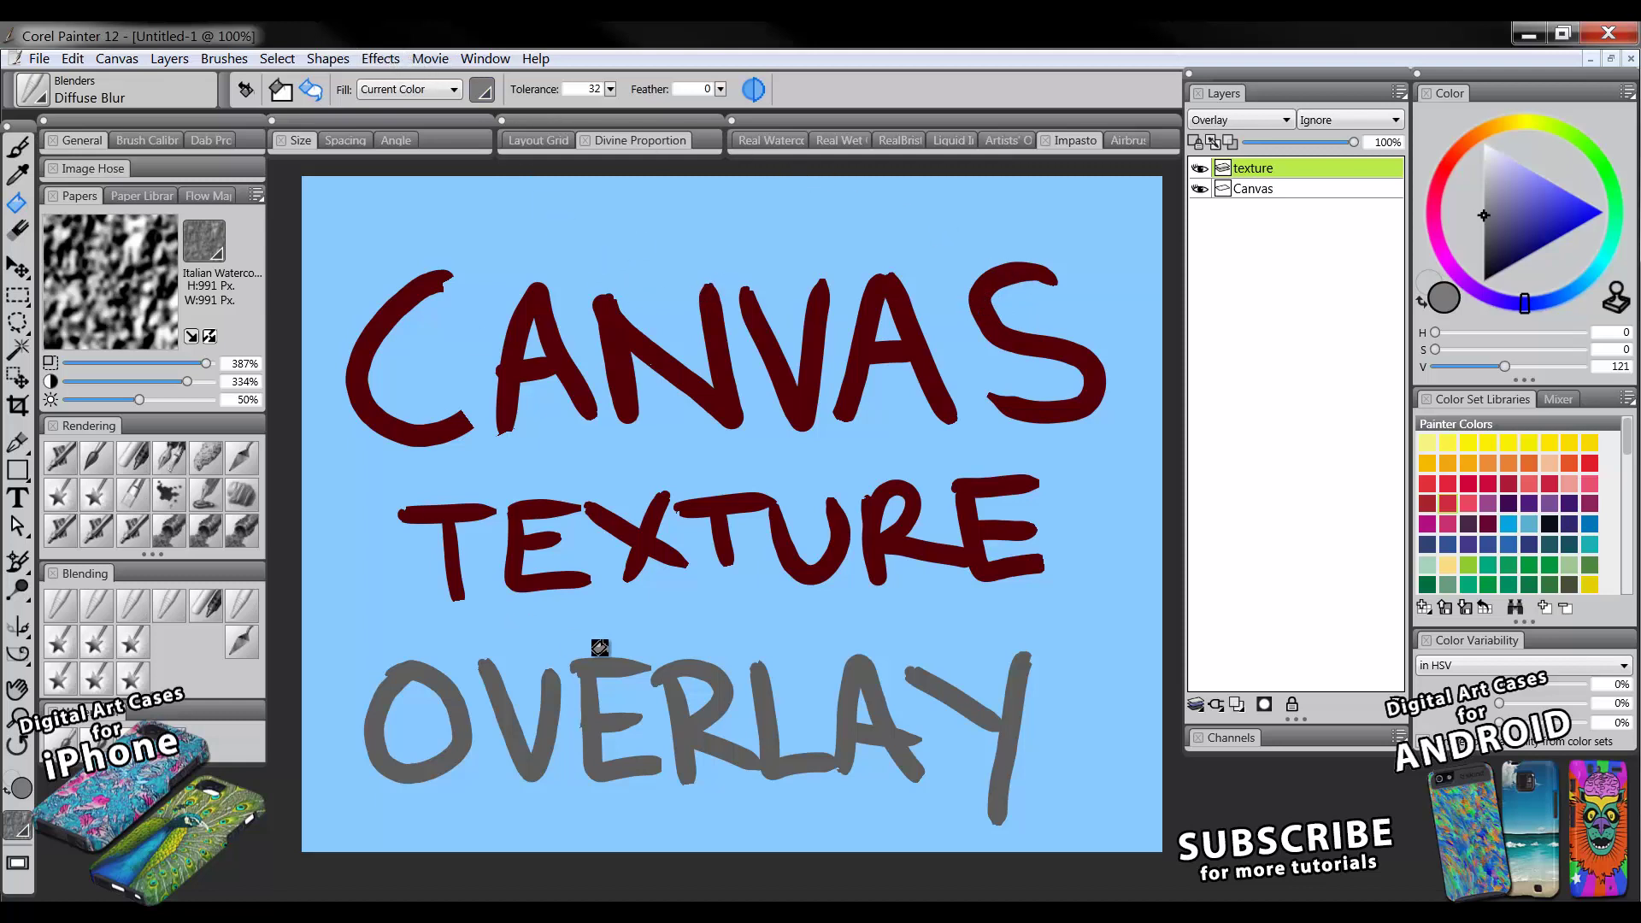
Apply a surface texture to the texture layer using Paper with an amount of 108%
{"action": "left_click", "coordinate": [380, 59]}
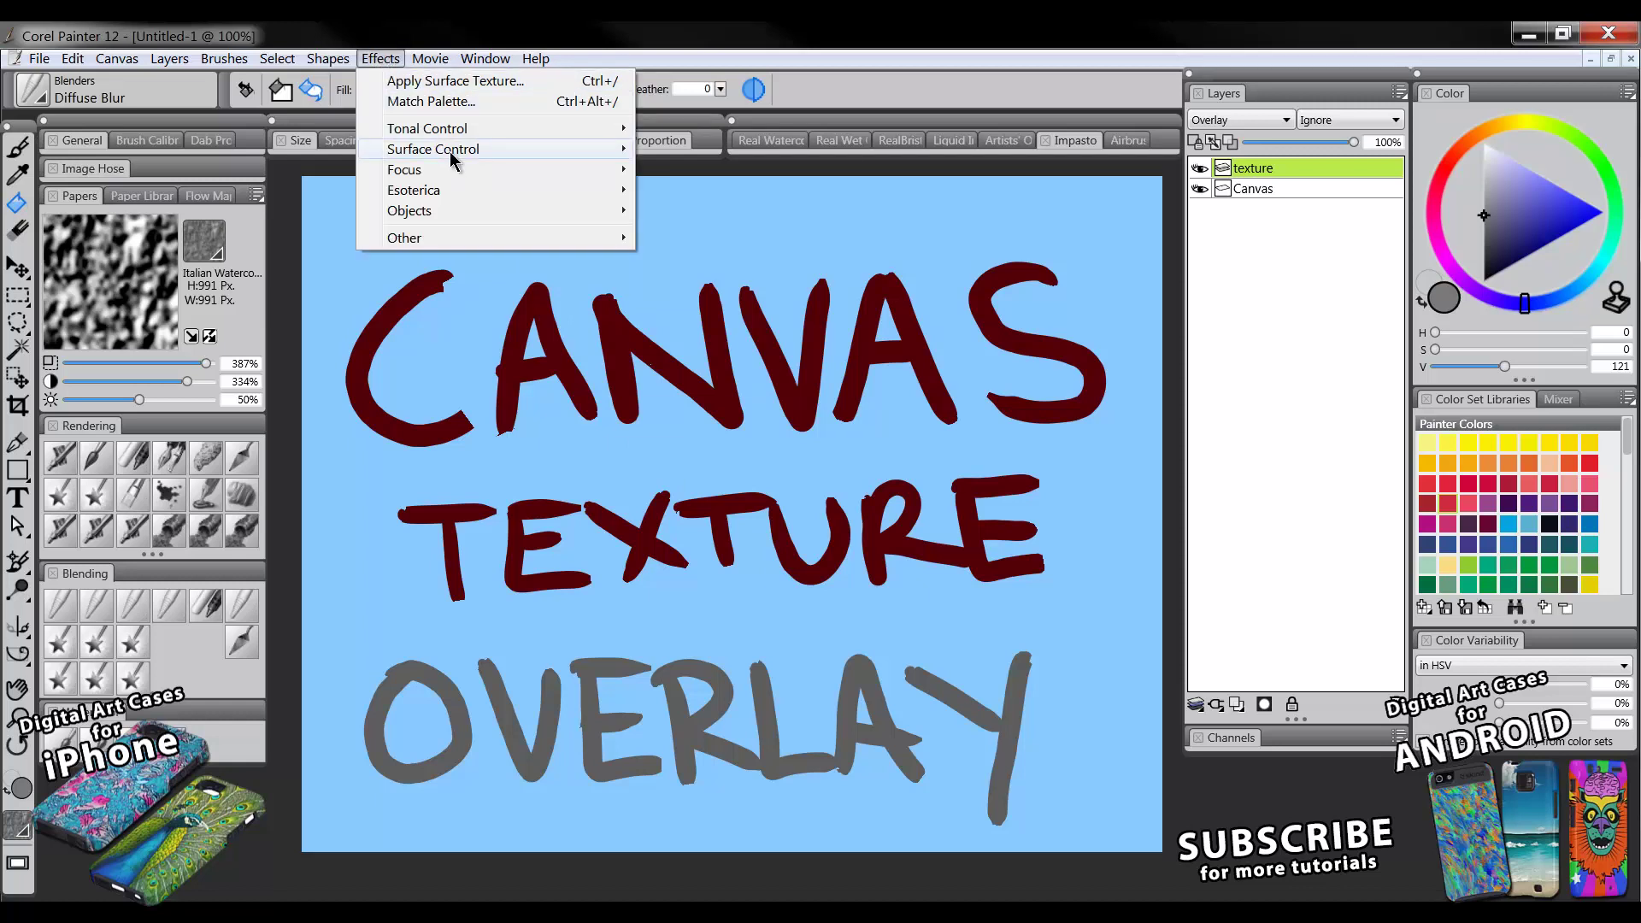
{"action": "mouse_move", "coordinate": [450, 158]}
{"action": "left_click", "coordinate": [731, 191]}
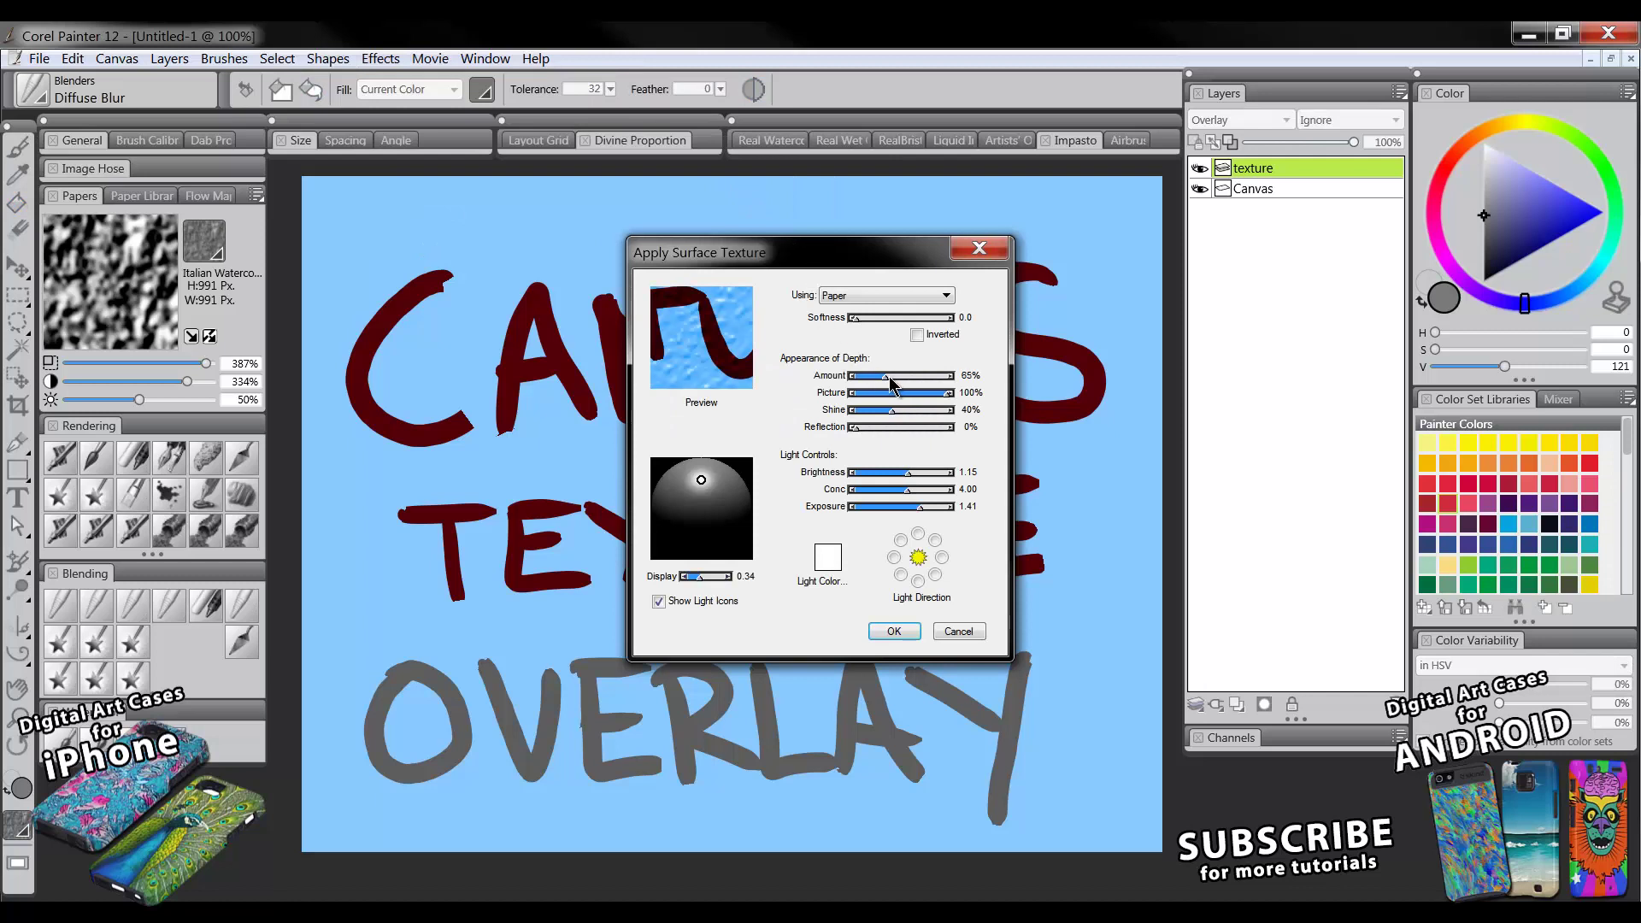
{"action": "left_click_drag", "start_coordinate": [890, 376], "coordinate": [909, 378]}
{"action": "left_click", "coordinate": [894, 631]}
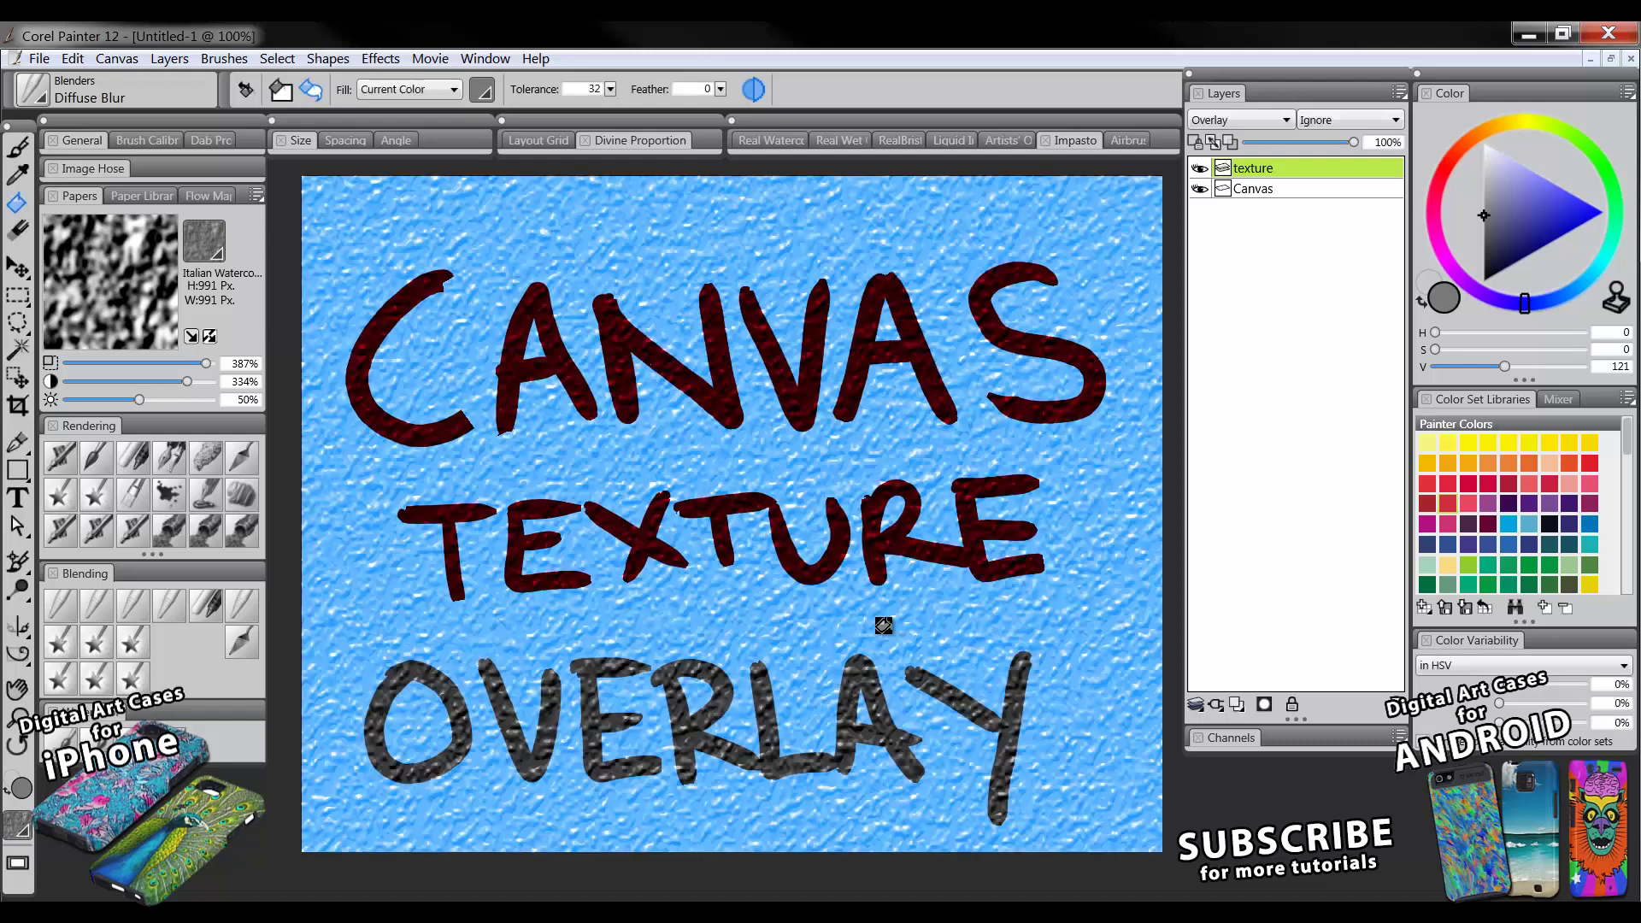
Toggle the texture layer's visibility several times to compare the artwork with and without the texture
{"action": "left_click", "coordinate": [1201, 169]}
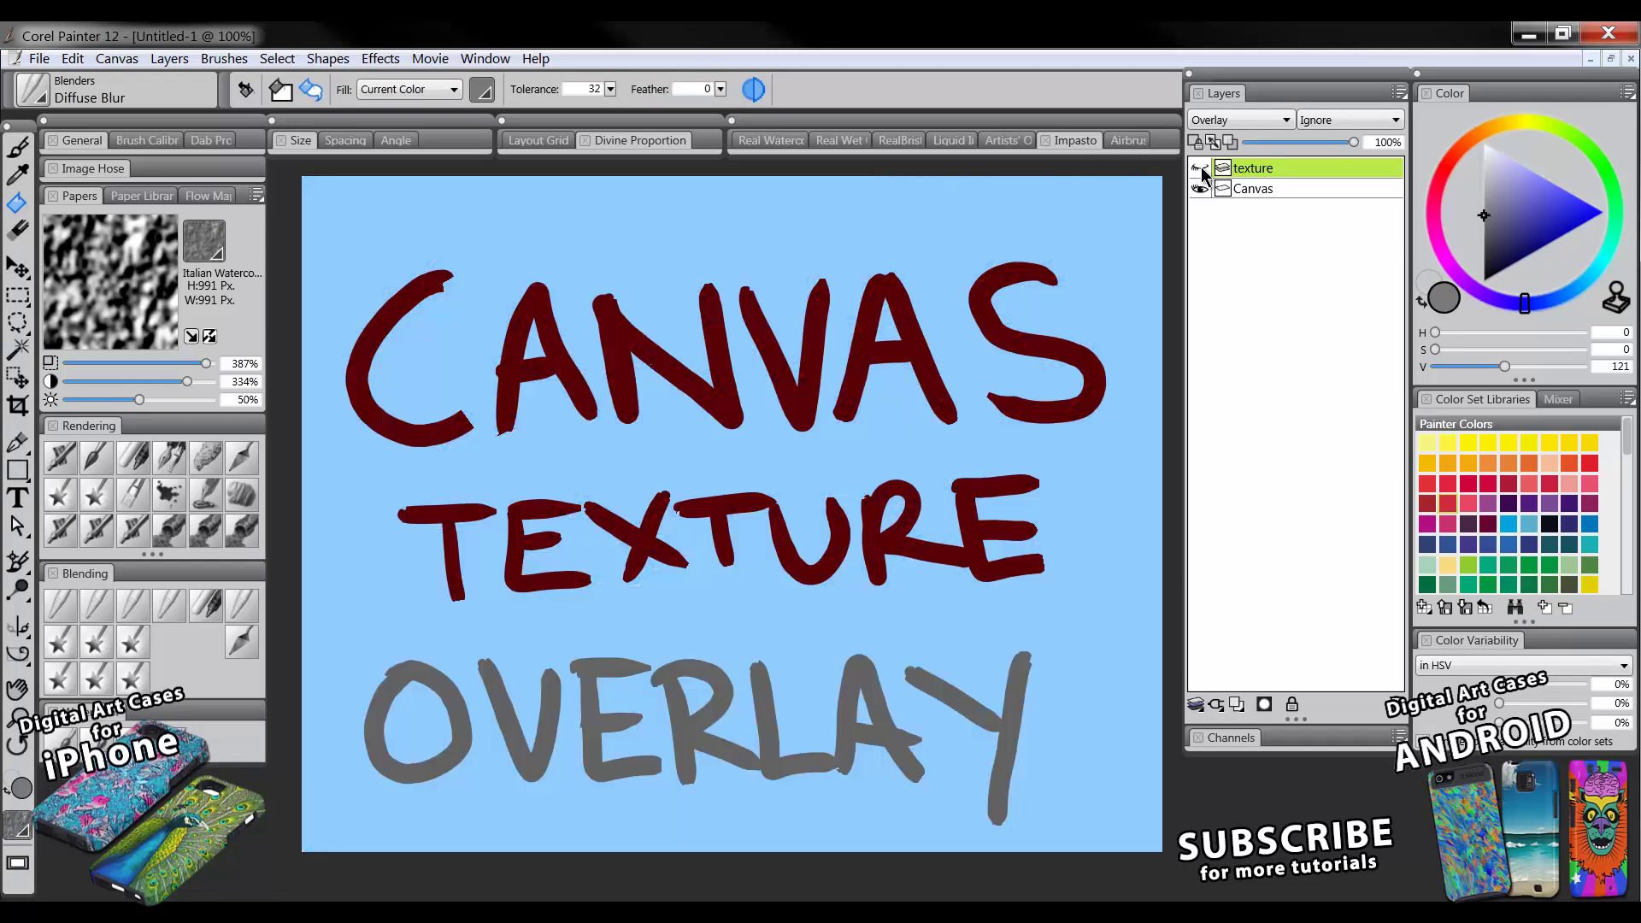
{"action": "left_click", "coordinate": [1201, 169]}
{"action": "left_click", "coordinate": [1201, 168]}
{"action": "left_click", "coordinate": [1202, 168]}
{"action": "left_click", "coordinate": [1204, 168]}
{"action": "left_click", "coordinate": [1203, 168]}
On the Canvas layer, blur the letters A and N of CANVAS with Diffuse Blur and warp the CANVAS and TEXTURE lettering with Distorto
{"action": "left_click", "coordinate": [1260, 192]}
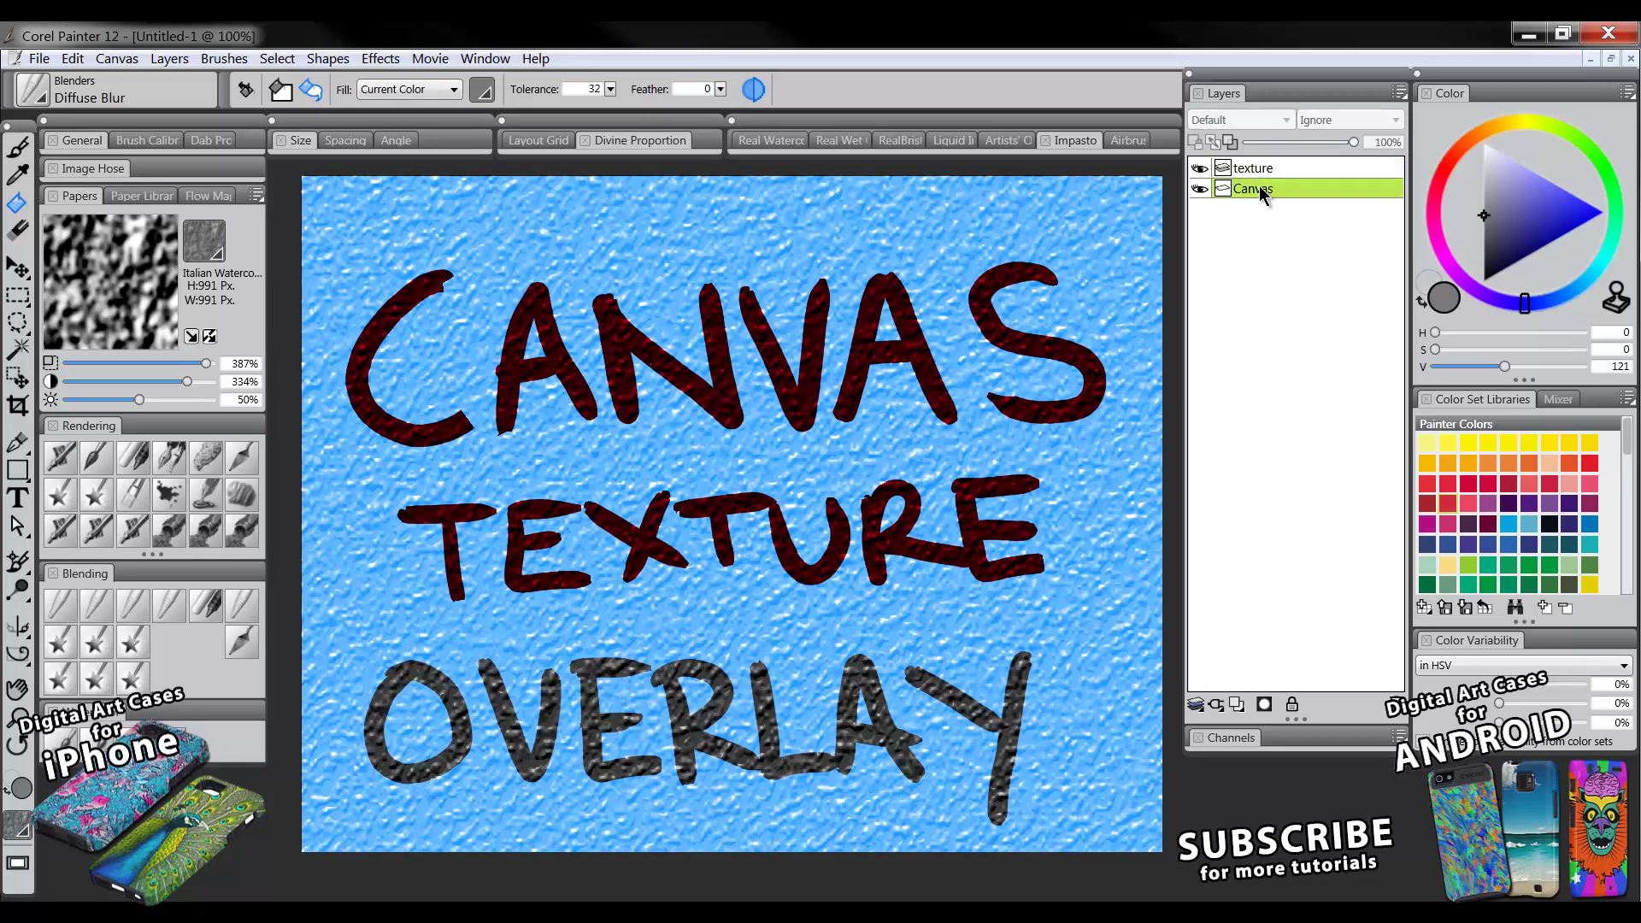
{"action": "left_click", "coordinate": [58, 640]}
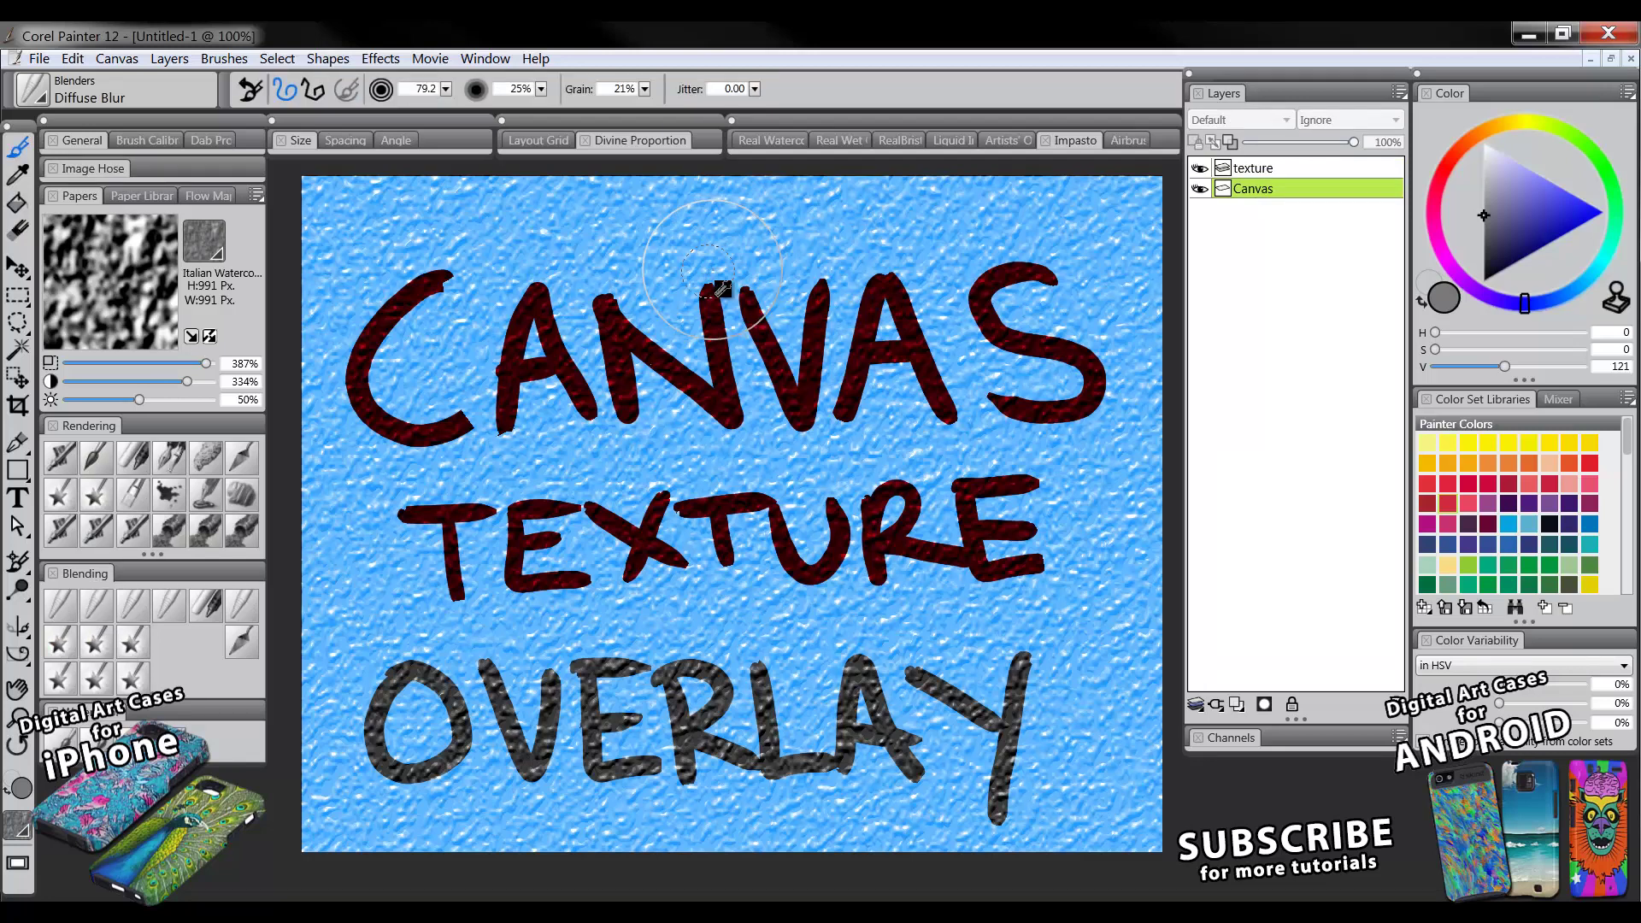
{"action": "mouse_move", "coordinate": [723, 289]}
{"action": "left_mouse_down"}
{"action": "mouse_move", "coordinate": [727, 406]}
{"action": "mouse_move", "coordinate": [685, 363]}
{"action": "mouse_move", "coordinate": [652, 383]}
{"action": "mouse_move", "coordinate": [645, 317]}
{"action": "mouse_move", "coordinate": [604, 308]}
{"action": "mouse_move", "coordinate": [594, 318]}
{"action": "mouse_move", "coordinate": [638, 375]}
{"action": "mouse_move", "coordinate": [579, 393]}
{"action": "mouse_move", "coordinate": [556, 327]}
{"action": "mouse_move", "coordinate": [512, 311]}
{"action": "mouse_move", "coordinate": [537, 385]}
{"action": "mouse_move", "coordinate": [500, 424]}
{"action": "left_mouse_up"}
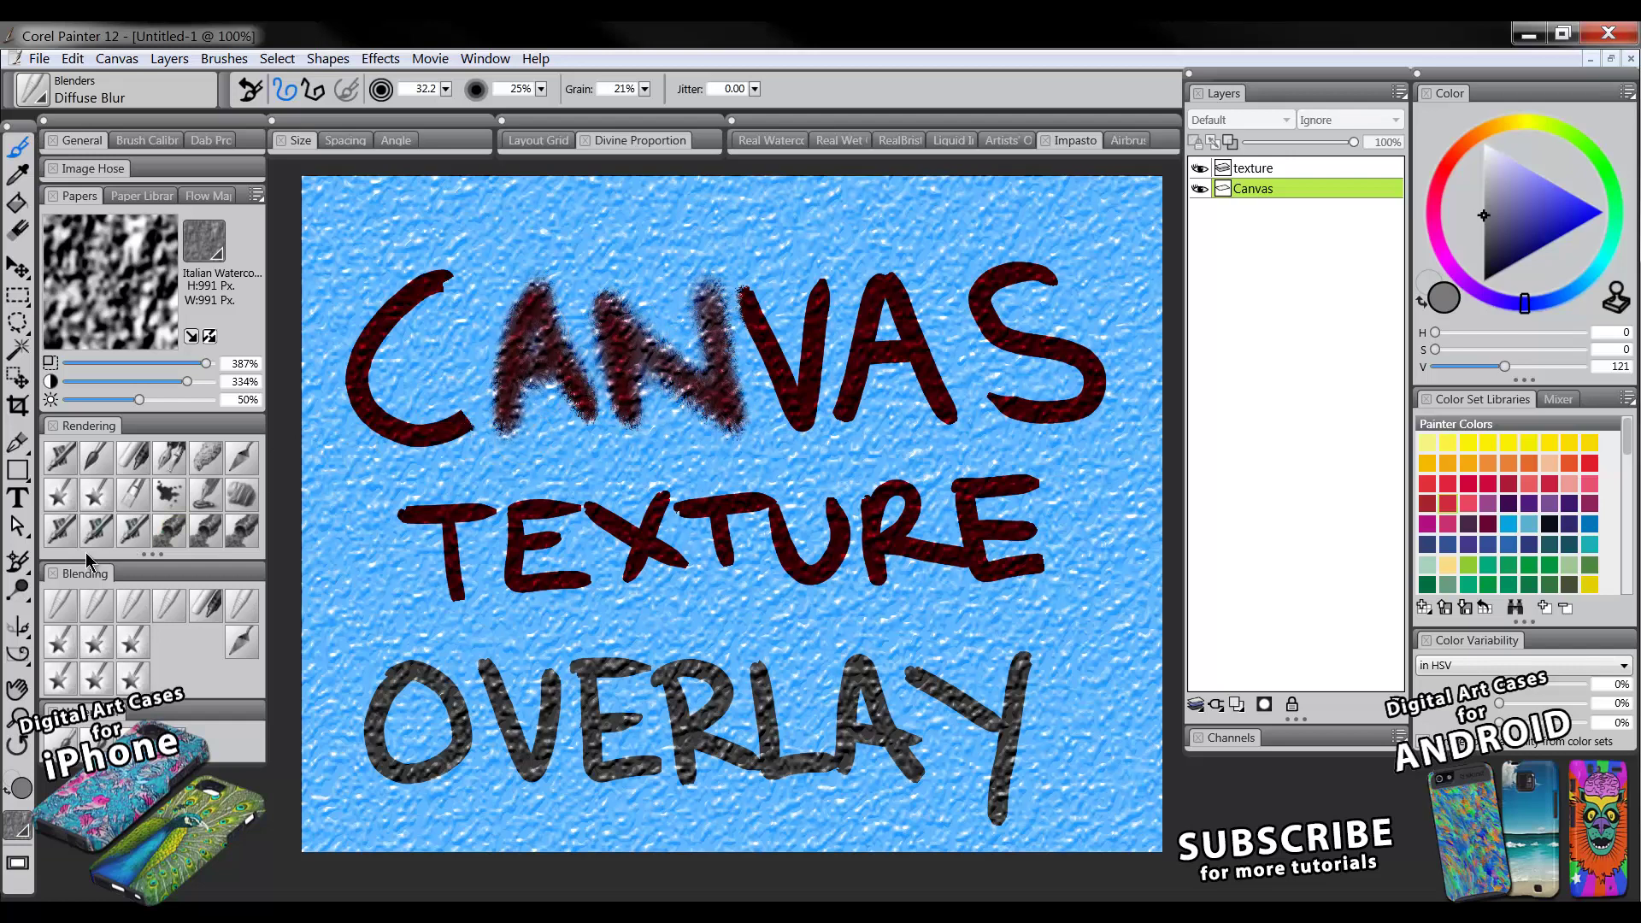
{"action": "left_click", "coordinate": [59, 643]}
{"action": "mouse_move", "coordinate": [513, 401]}
{"action": "left_mouse_down"}
{"action": "mouse_move", "coordinate": [675, 376]}
{"action": "mouse_move", "coordinate": [785, 274]}
{"action": "mouse_move", "coordinate": [864, 325]}
{"action": "mouse_move", "coordinate": [1008, 368]}
{"action": "mouse_move", "coordinate": [855, 402]}
{"action": "mouse_move", "coordinate": [601, 578]}
{"action": "mouse_move", "coordinate": [513, 445]}
{"action": "mouse_move", "coordinate": [889, 590]}
{"action": "mouse_move", "coordinate": [1026, 530]}
{"action": "mouse_move", "coordinate": [992, 295]}
{"action": "mouse_move", "coordinate": [1051, 274]}
{"action": "left_mouse_up"}
Lower the texture layer's opacity to 23% and apply a surface texture with the Gessoed Canvas paper at 108% amount
{"action": "left_click", "coordinate": [1268, 170]}
{"action": "left_click_drag", "start_coordinate": [1353, 142], "coordinate": [1265, 149]}
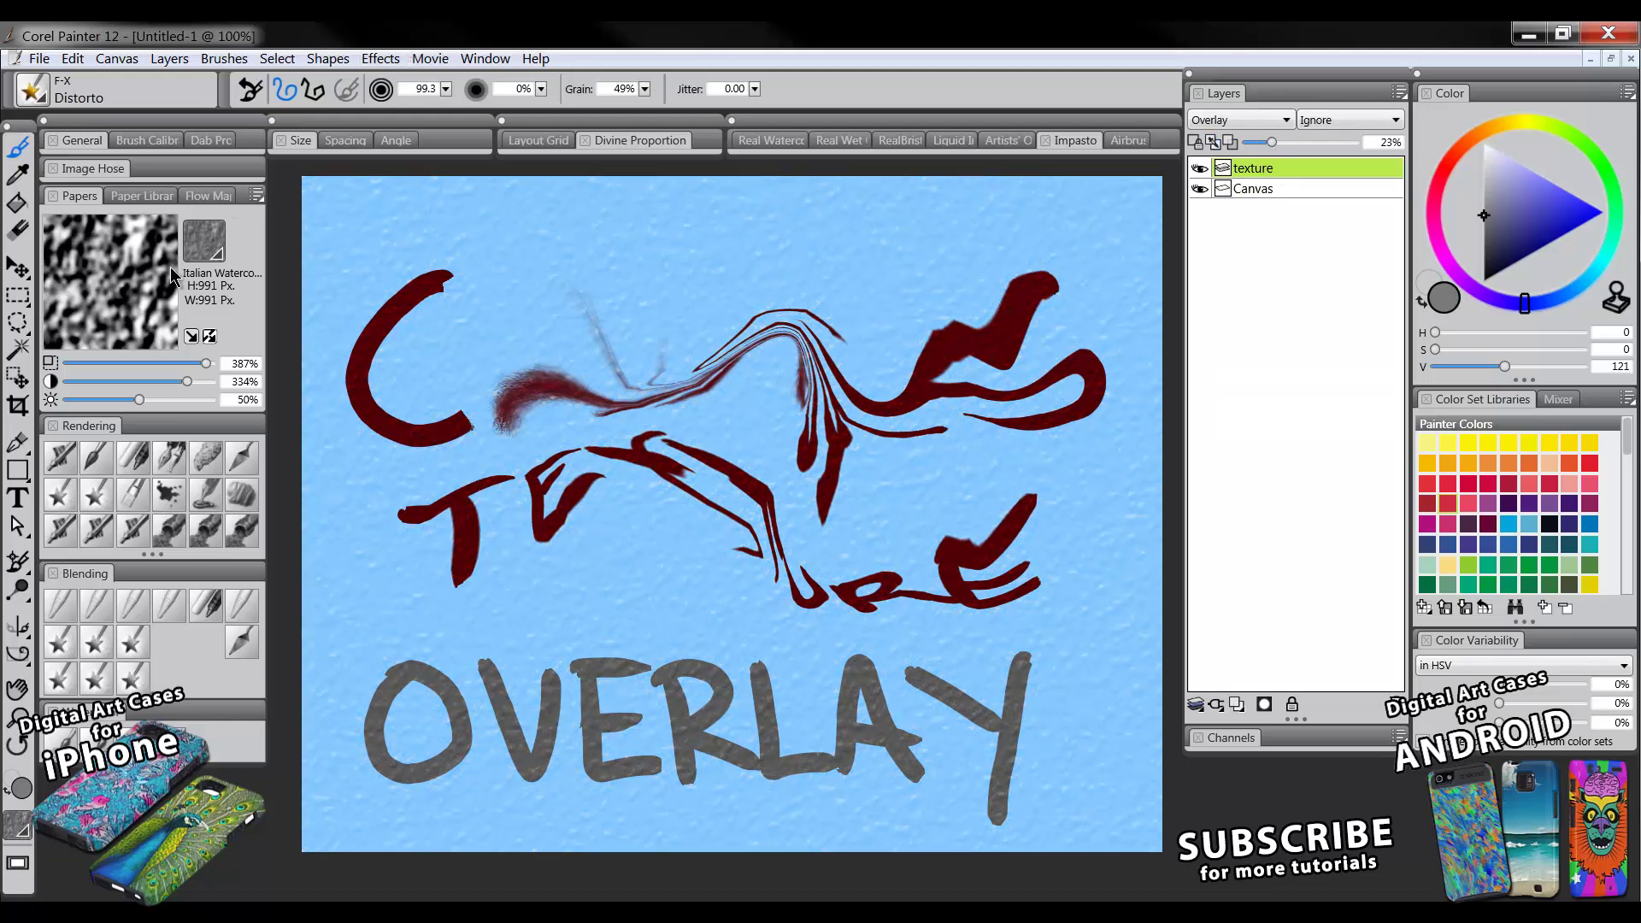
{"action": "left_click", "coordinate": [209, 253]}
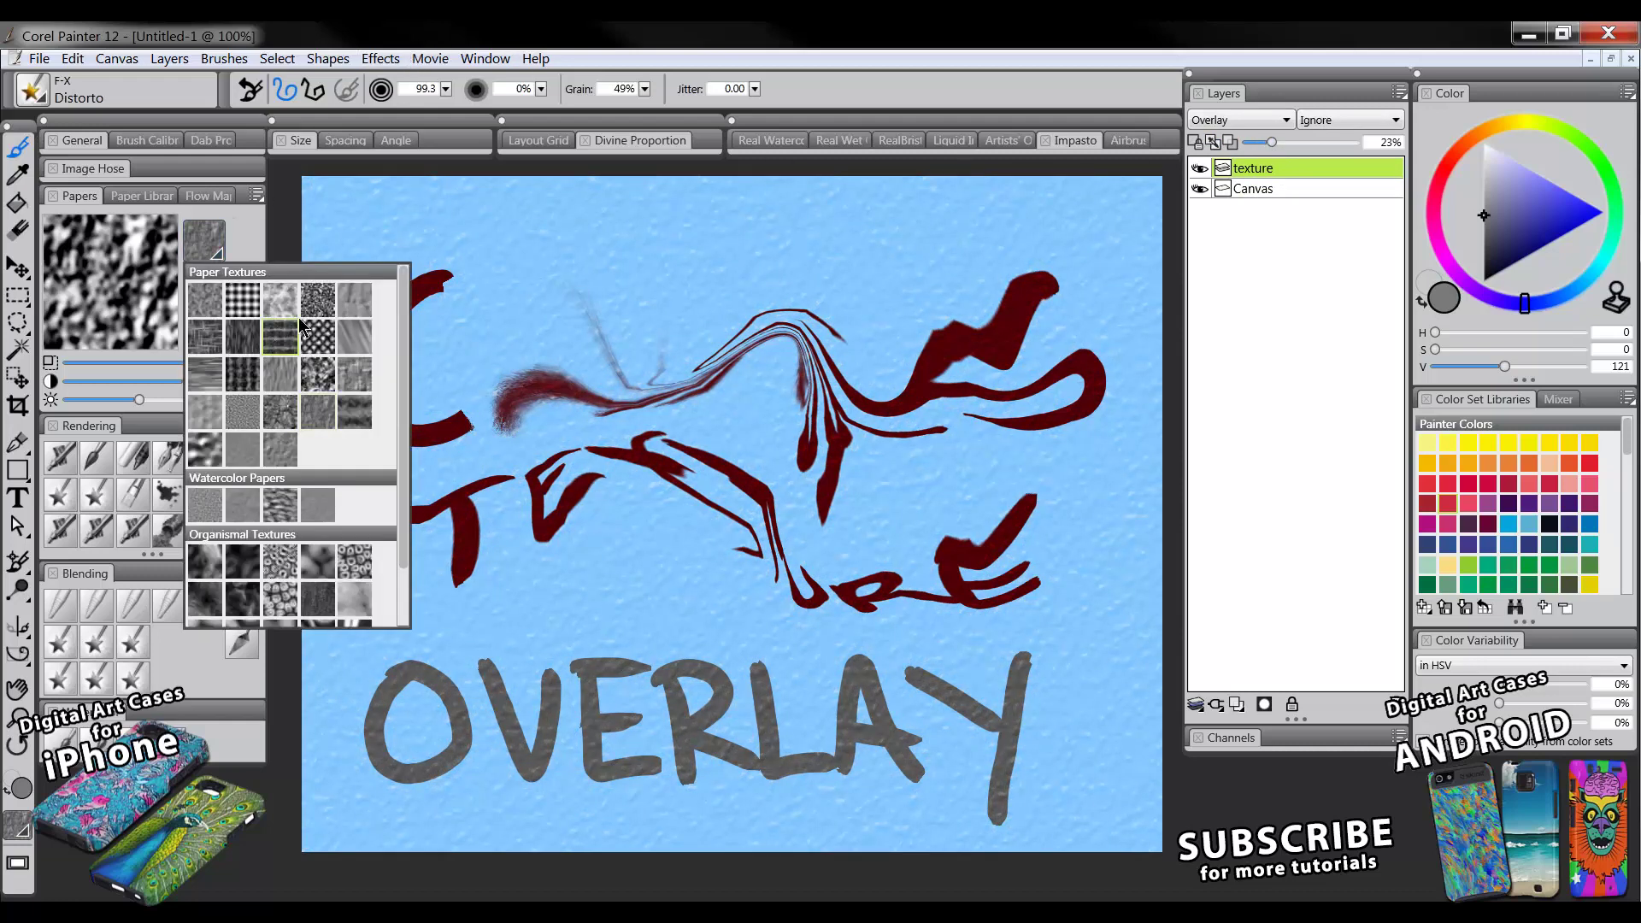
{"action": "left_click", "coordinate": [280, 337]}
{"action": "left_click", "coordinate": [380, 59]}
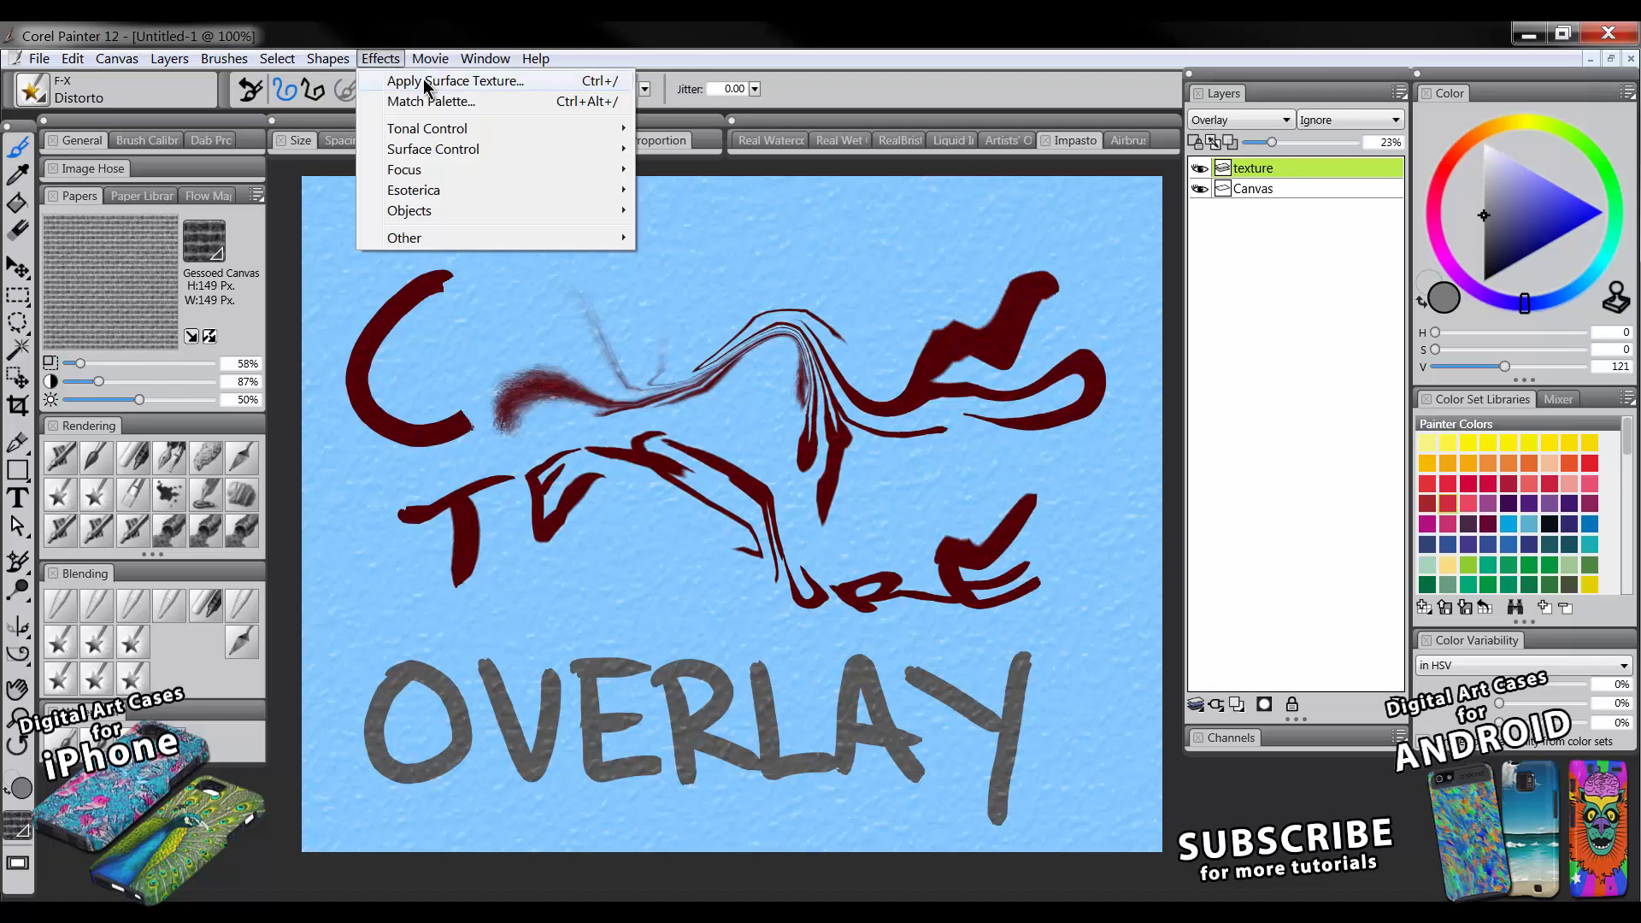
{"action": "left_click", "coordinate": [424, 79]}
{"action": "left_click_drag", "start_coordinate": [730, 334], "coordinate": [732, 356]}
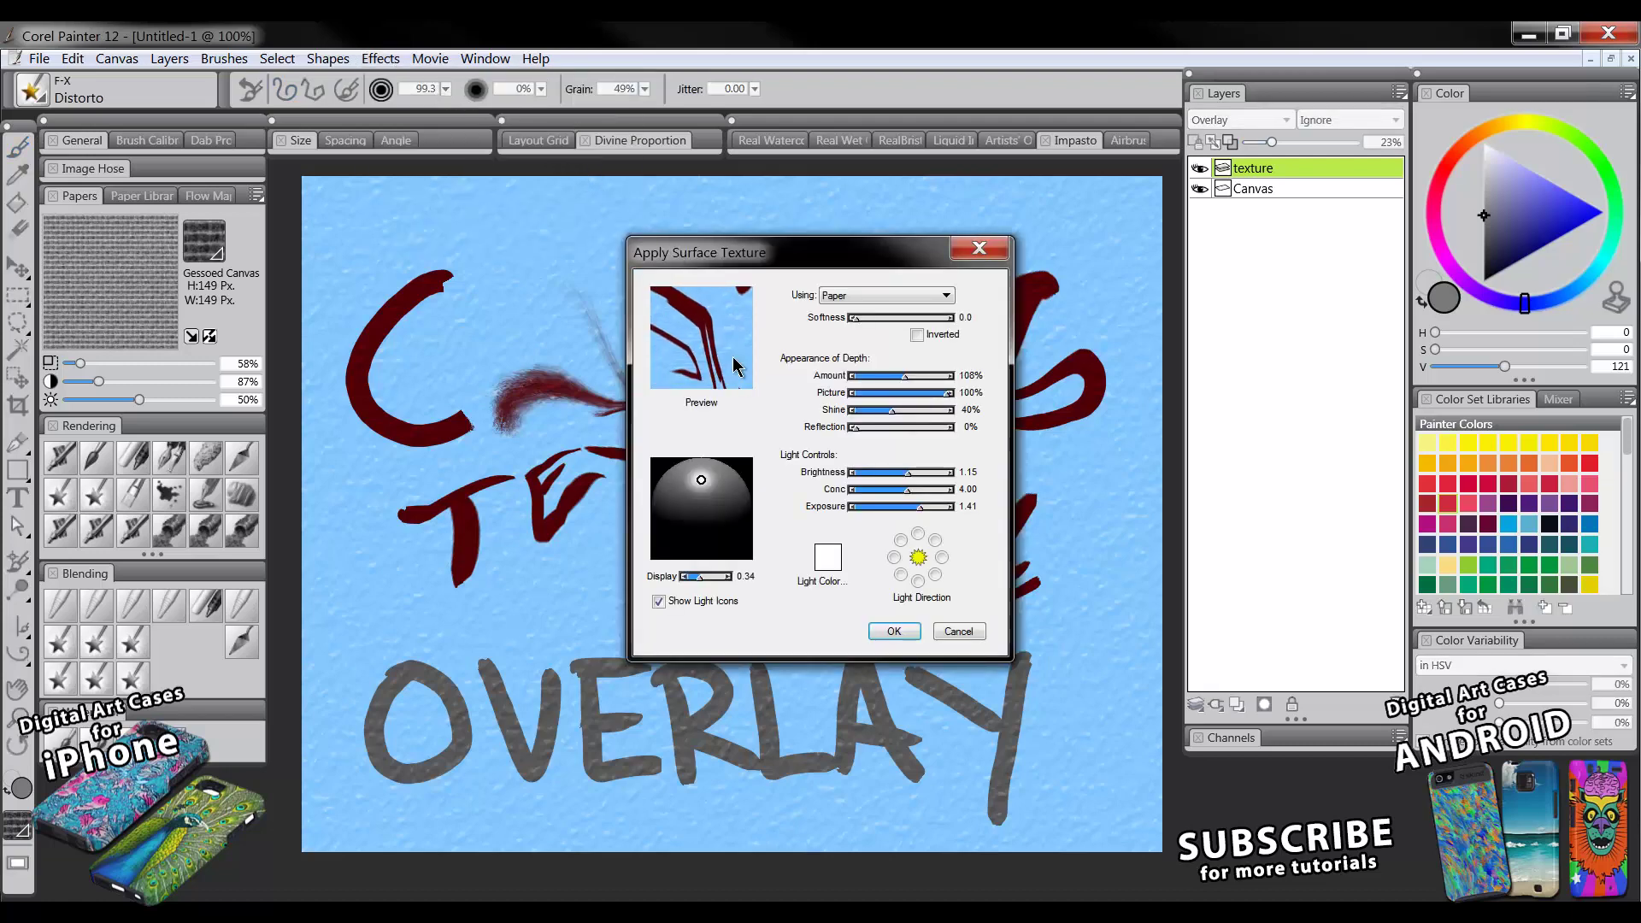
{"action": "left_click", "coordinate": [894, 631]}
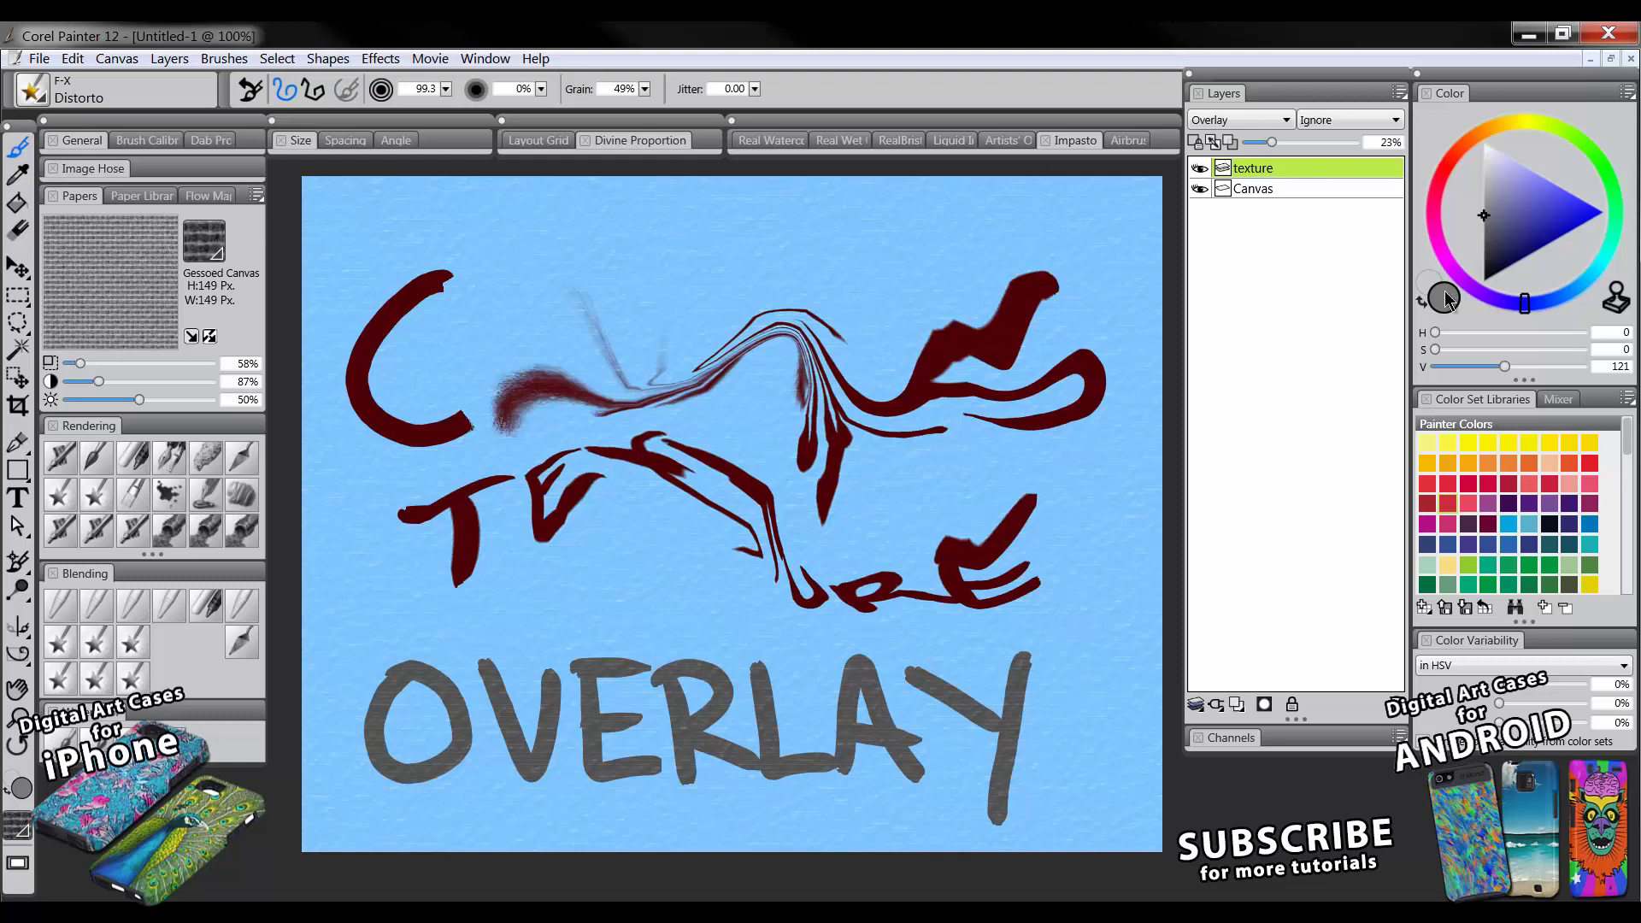
Set the texture layer's opacity to 100% and paint gray over its upper area with the Custom Scratchboard pen at size 63.5
{"action": "left_click", "coordinate": [206, 454]}
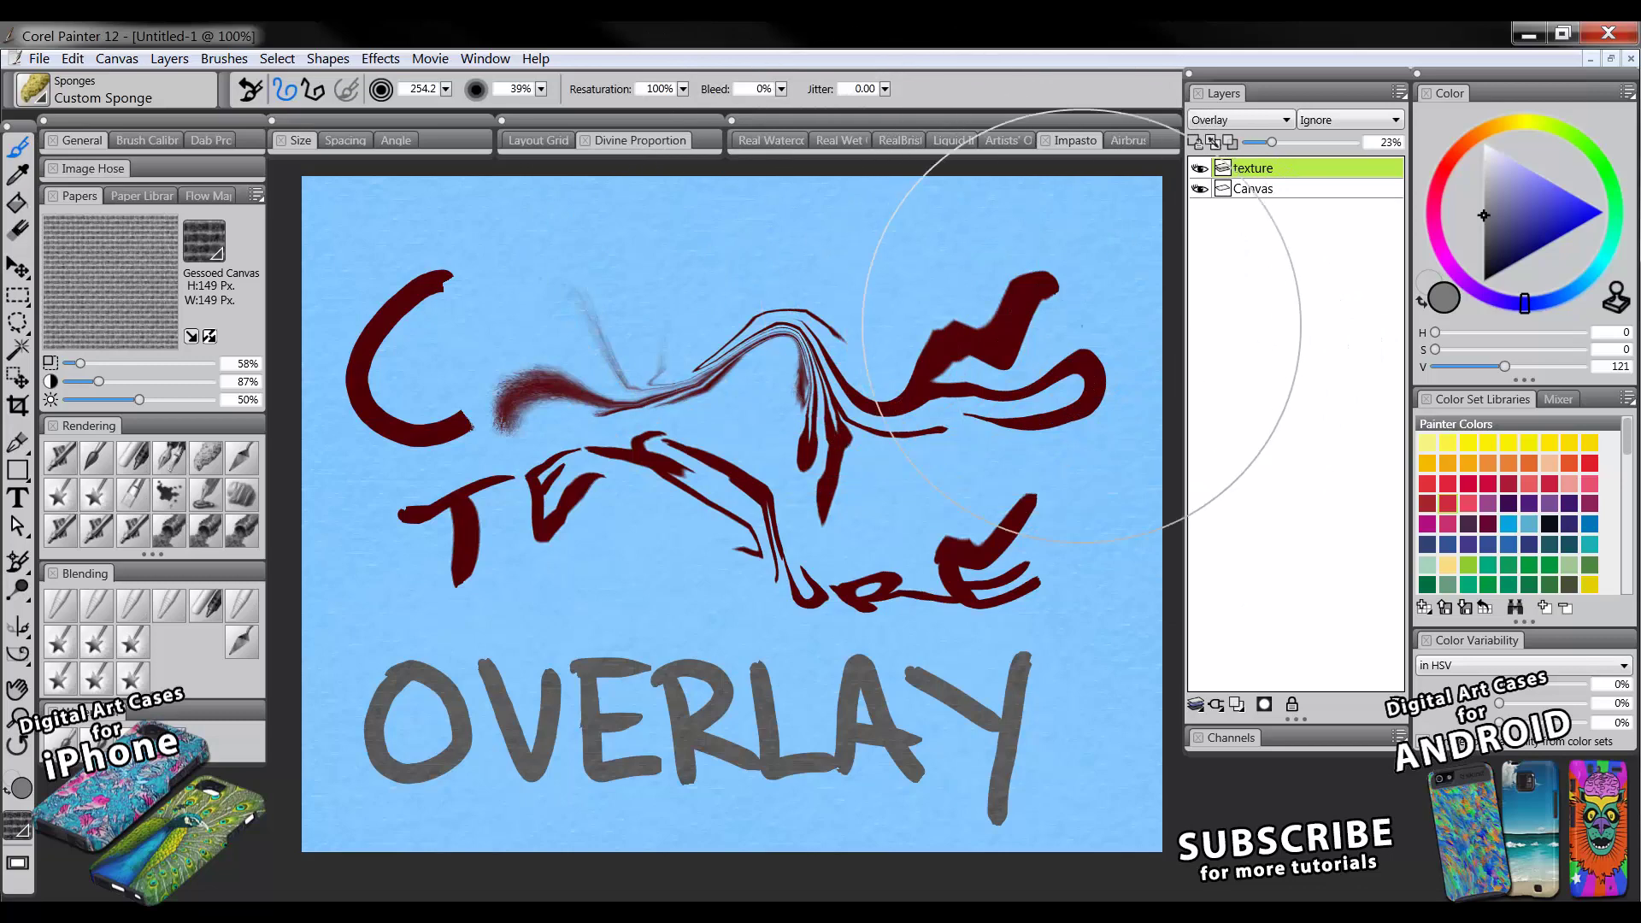
{"action": "left_click_drag", "start_coordinate": [1272, 144], "coordinate": [1362, 143]}
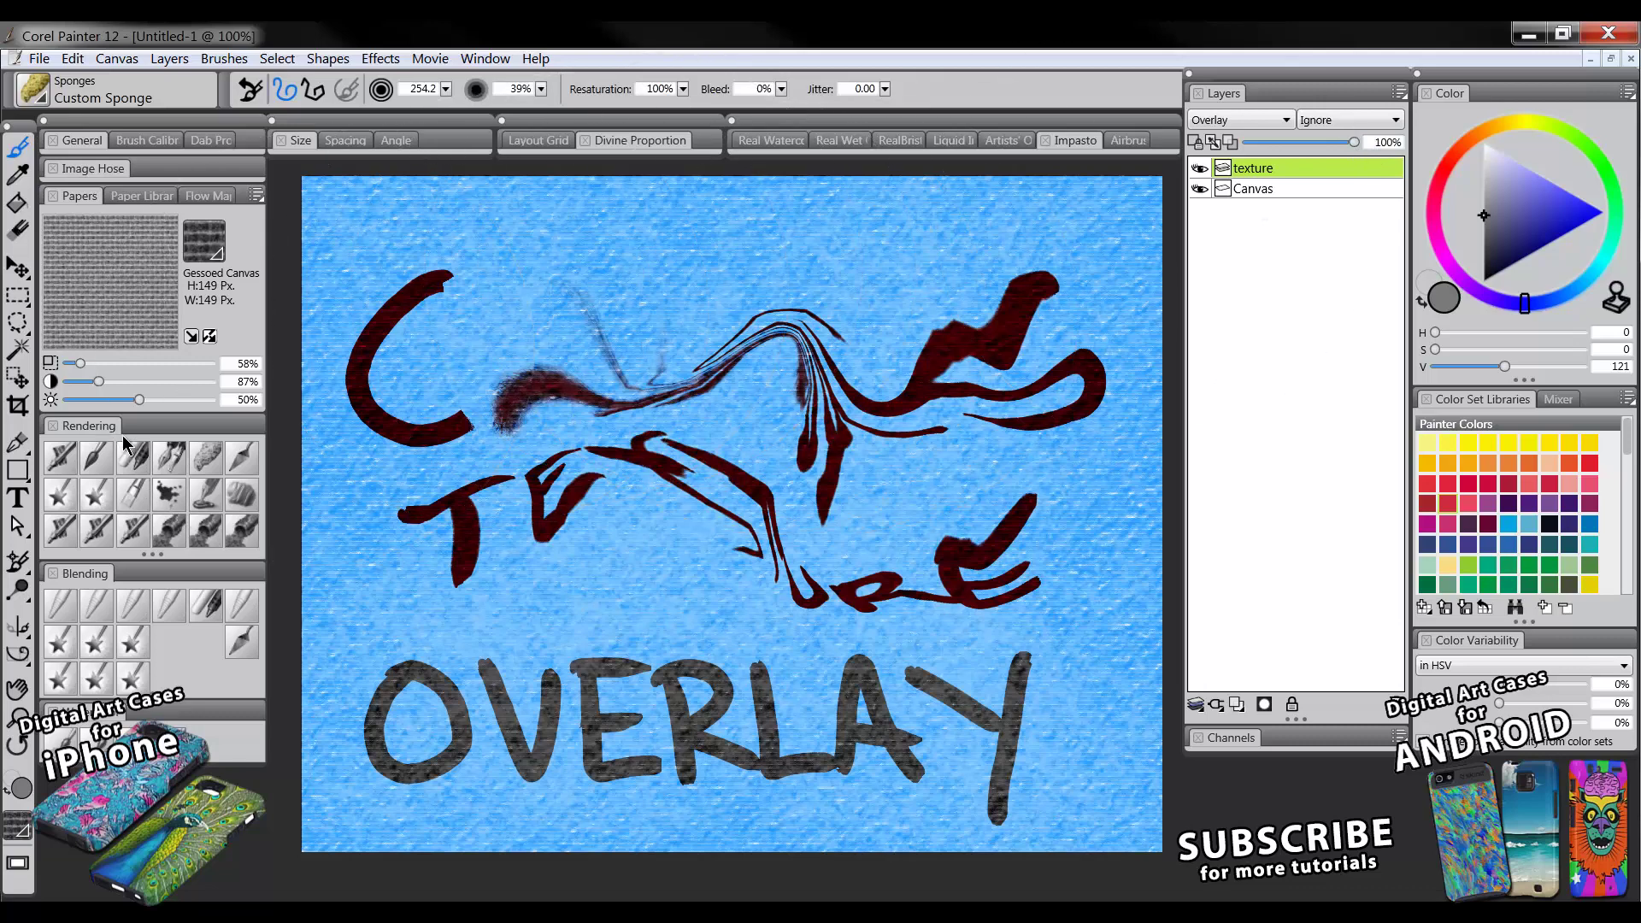
{"action": "left_click", "coordinate": [170, 459]}
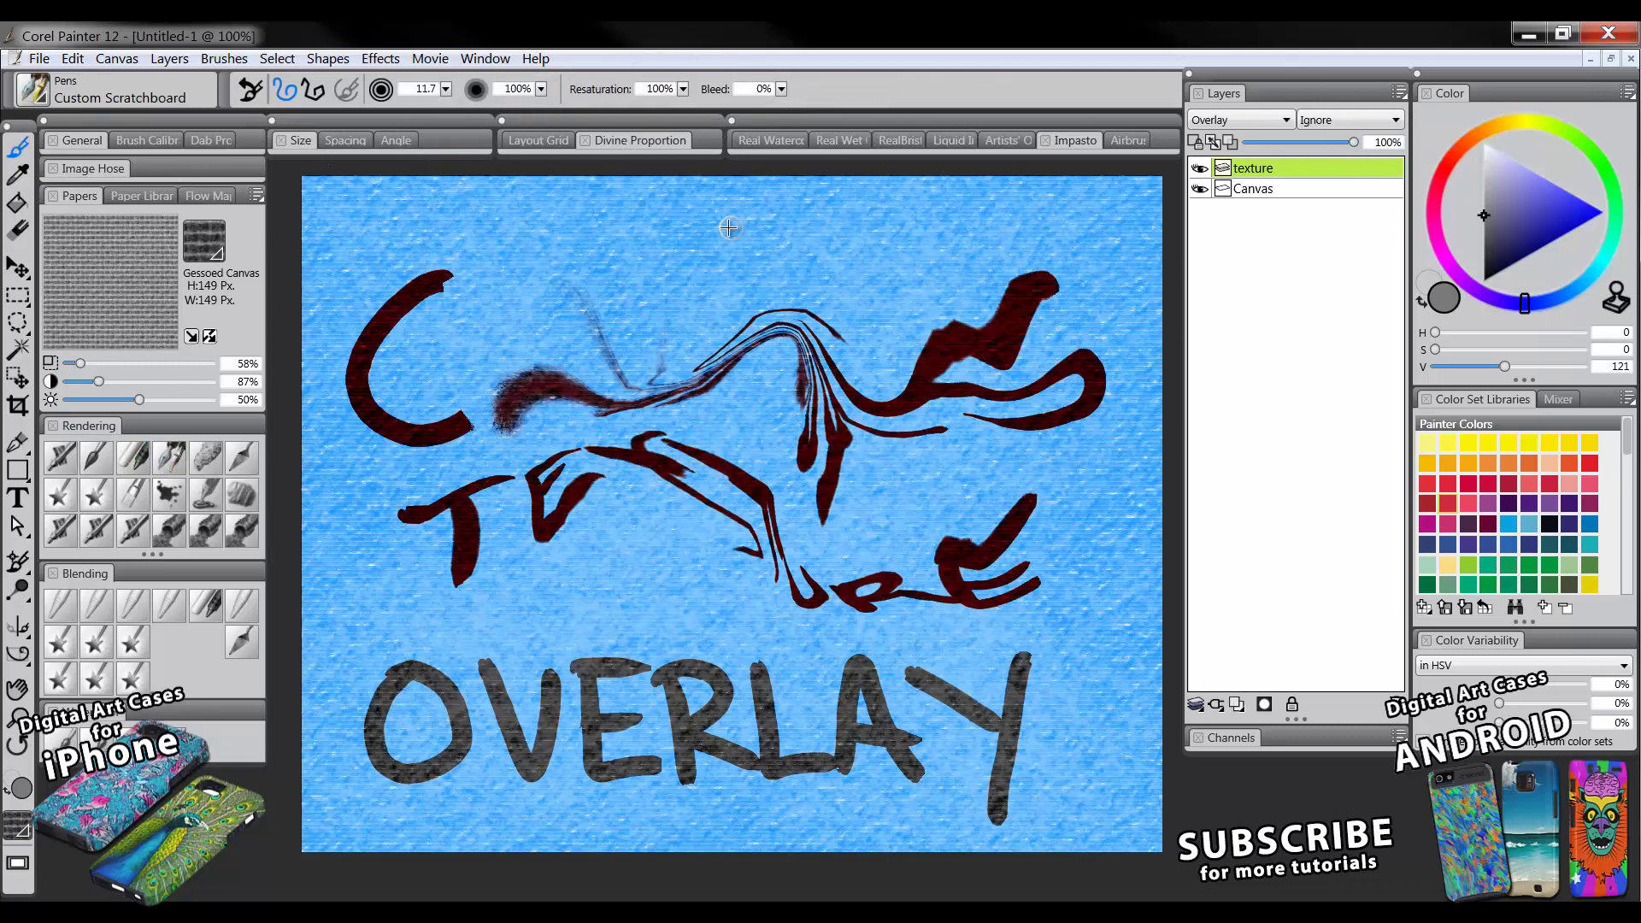
{"action": "key", "text": "bracketright"}
{"action": "key", "text": "bracketright"}
{"action": "key", "text": "bracketright"}
{"action": "key", "text": "bracketright"}
{"action": "key", "text": "bracketright"}
{"action": "mouse_move", "coordinate": [719, 271]}
{"action": "left_mouse_down"}
{"action": "mouse_move", "coordinate": [877, 274]}
{"action": "mouse_move", "coordinate": [915, 309]}
{"action": "mouse_move", "coordinate": [991, 325]}
{"action": "left_mouse_up"}
{"action": "mouse_move", "coordinate": [795, 282]}
{"action": "left_mouse_down"}
{"action": "mouse_move", "coordinate": [684, 325]}
{"action": "mouse_move", "coordinate": [598, 325]}
{"action": "mouse_move", "coordinate": [547, 299]}
{"action": "mouse_move", "coordinate": [769, 351]}
{"action": "left_mouse_up"}
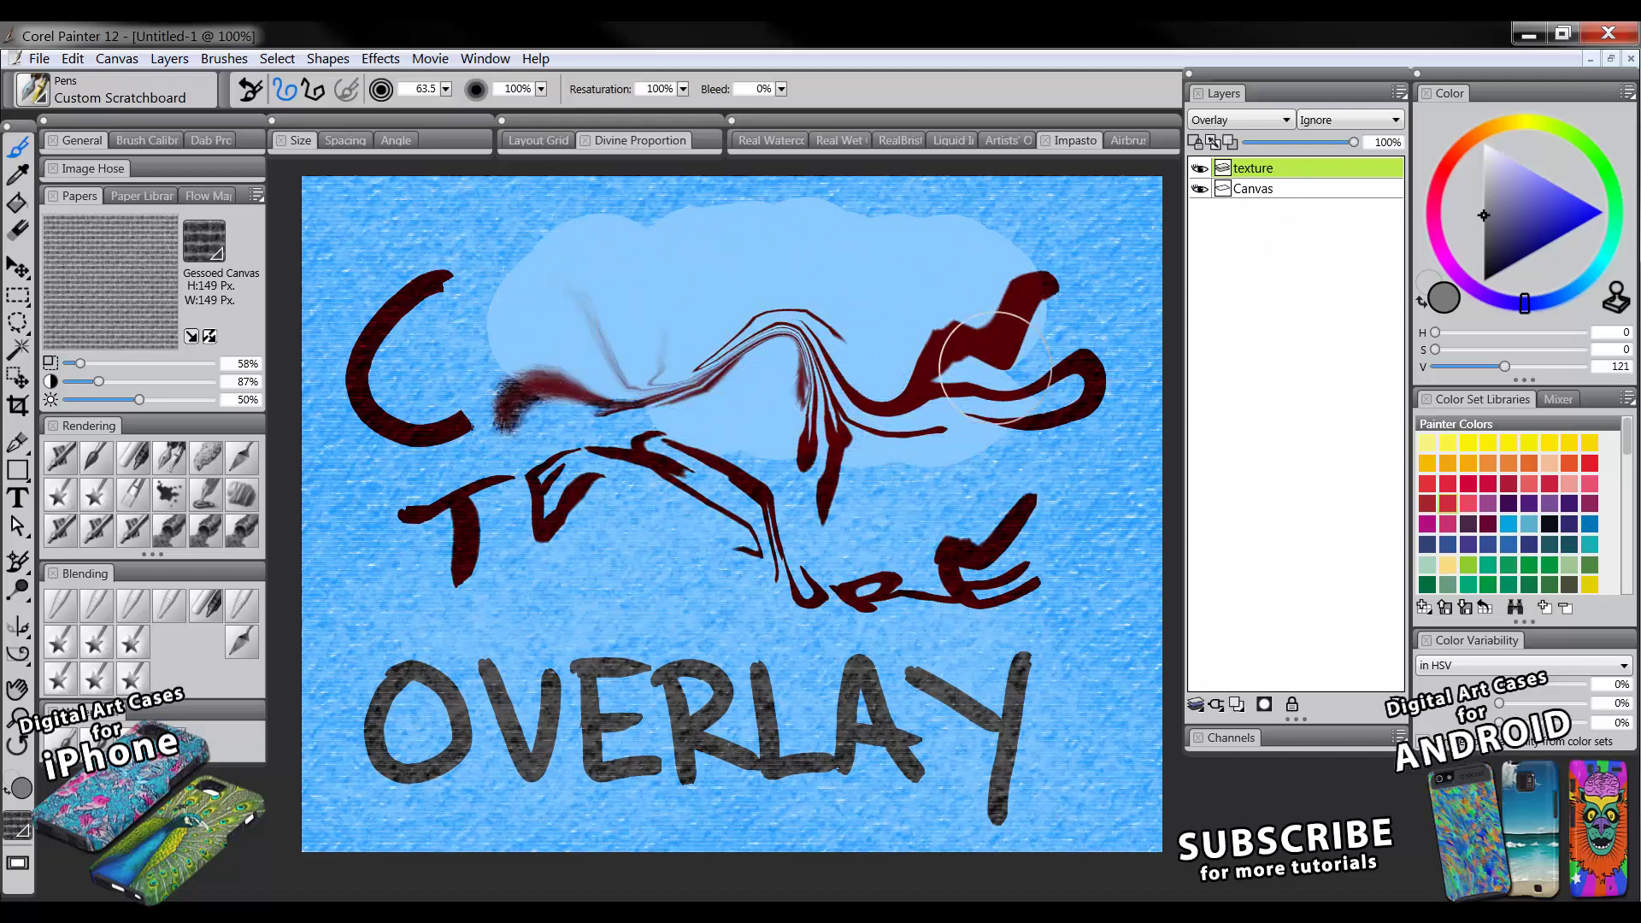
Undo the gray pen strokes and delete the texture layer
{"action": "key", "text": "ctrl+z"}
{"action": "key", "text": "ctrl+z"}
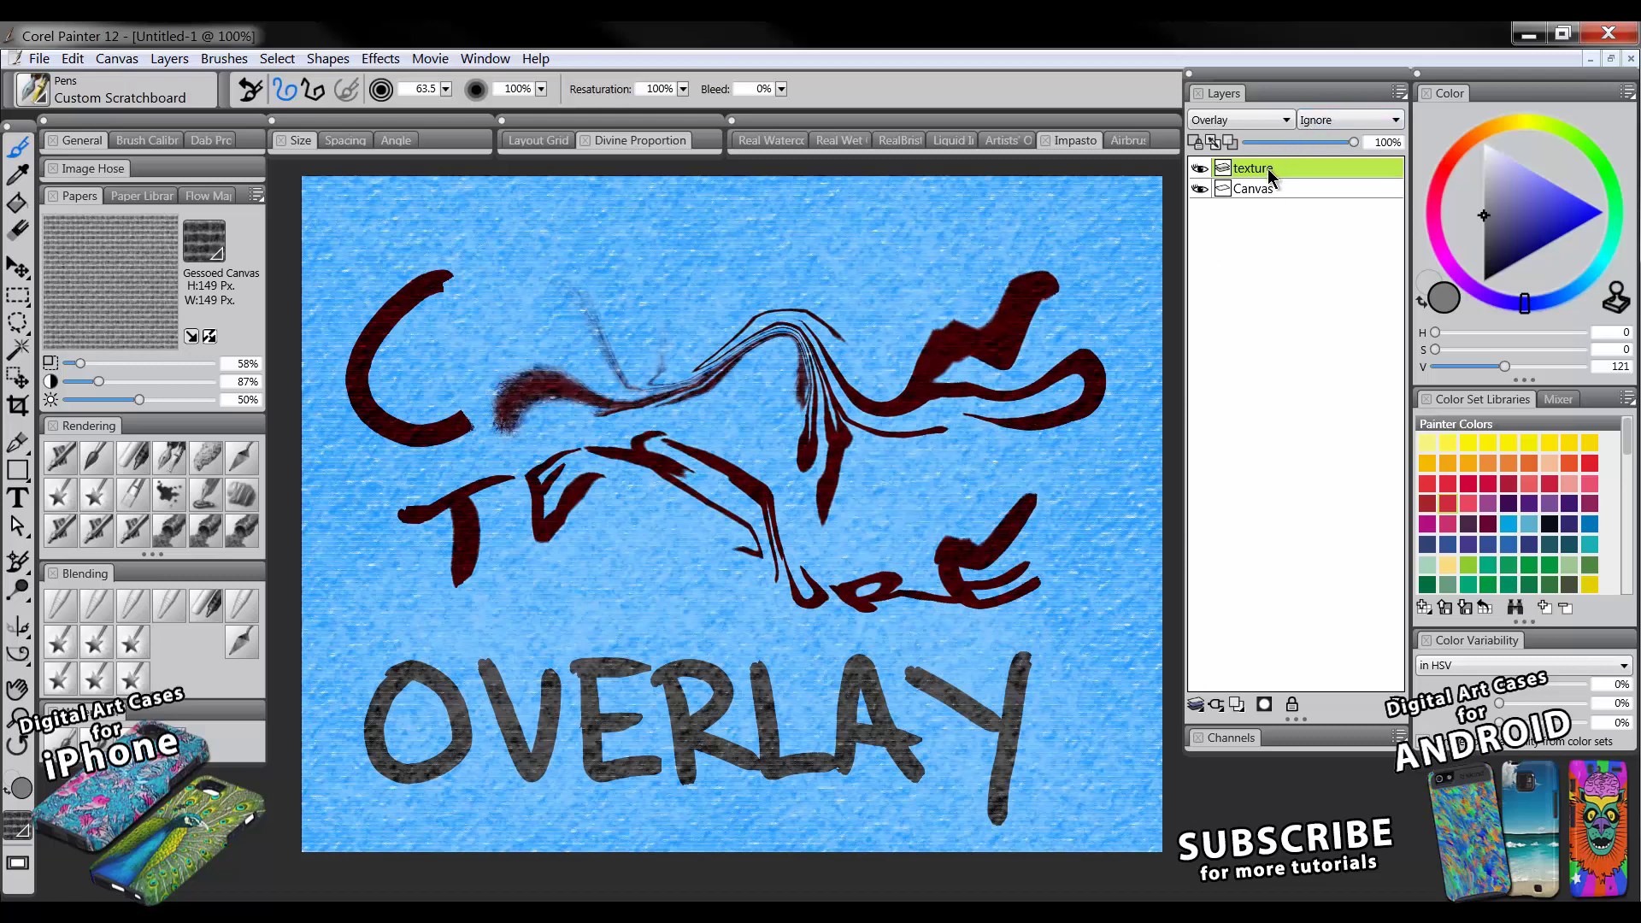
{"action": "key", "text": "ctrl+z"}
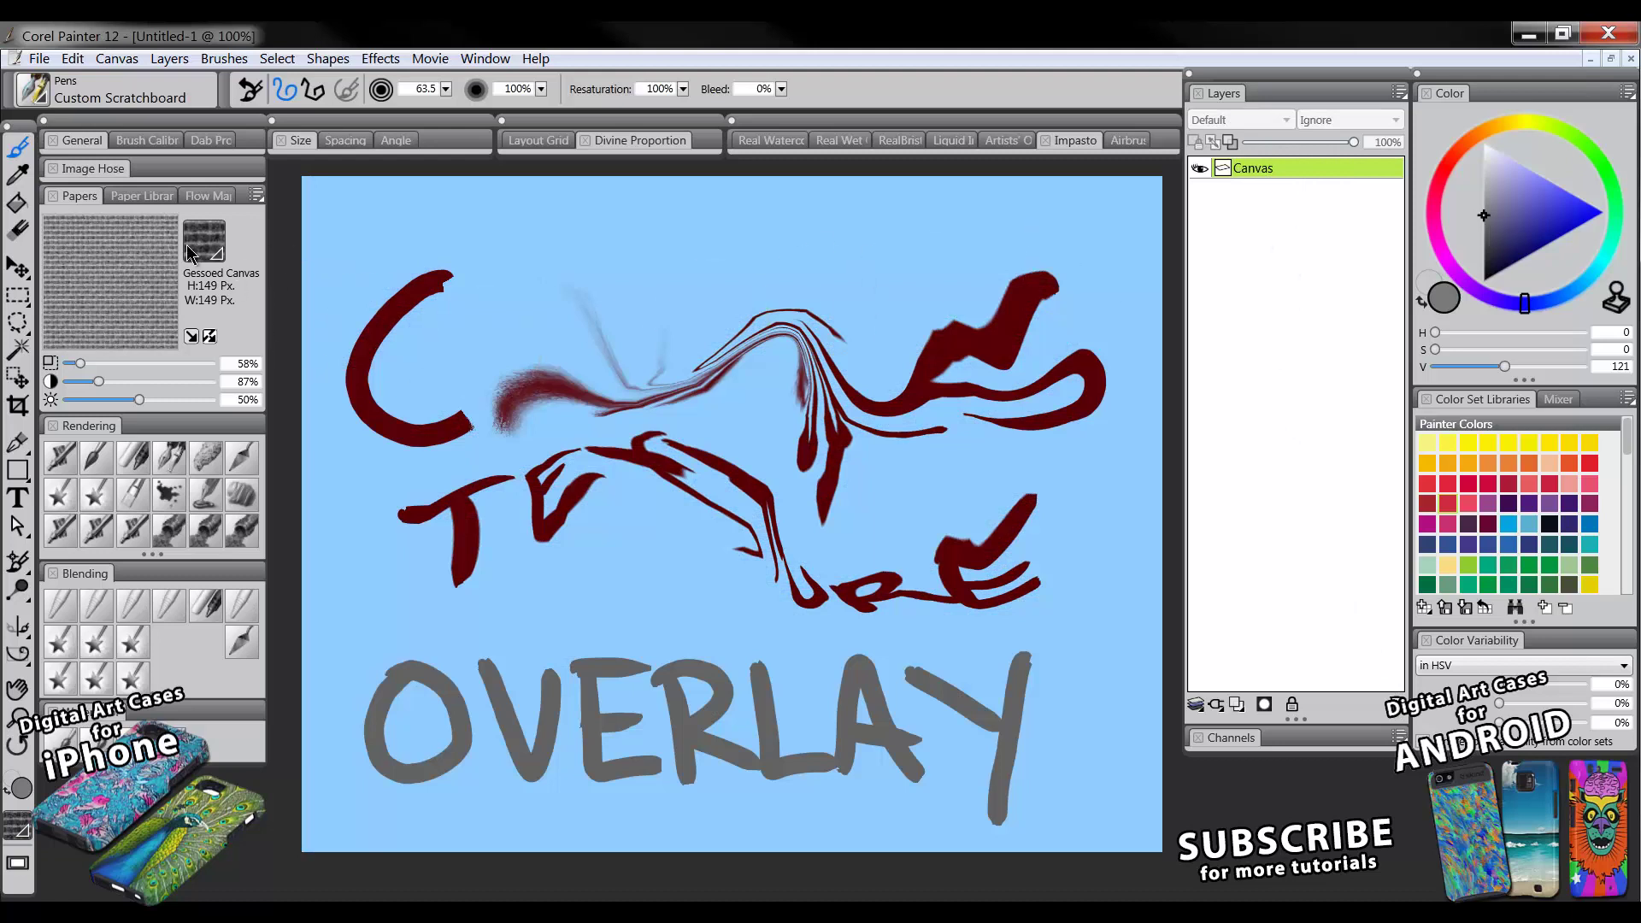
Add a new layer named "texture" above the canvas and fill it with the neutral gray of value 121
{"action": "left_click", "coordinate": [17, 203]}
{"action": "left_click", "coordinate": [1237, 704]}
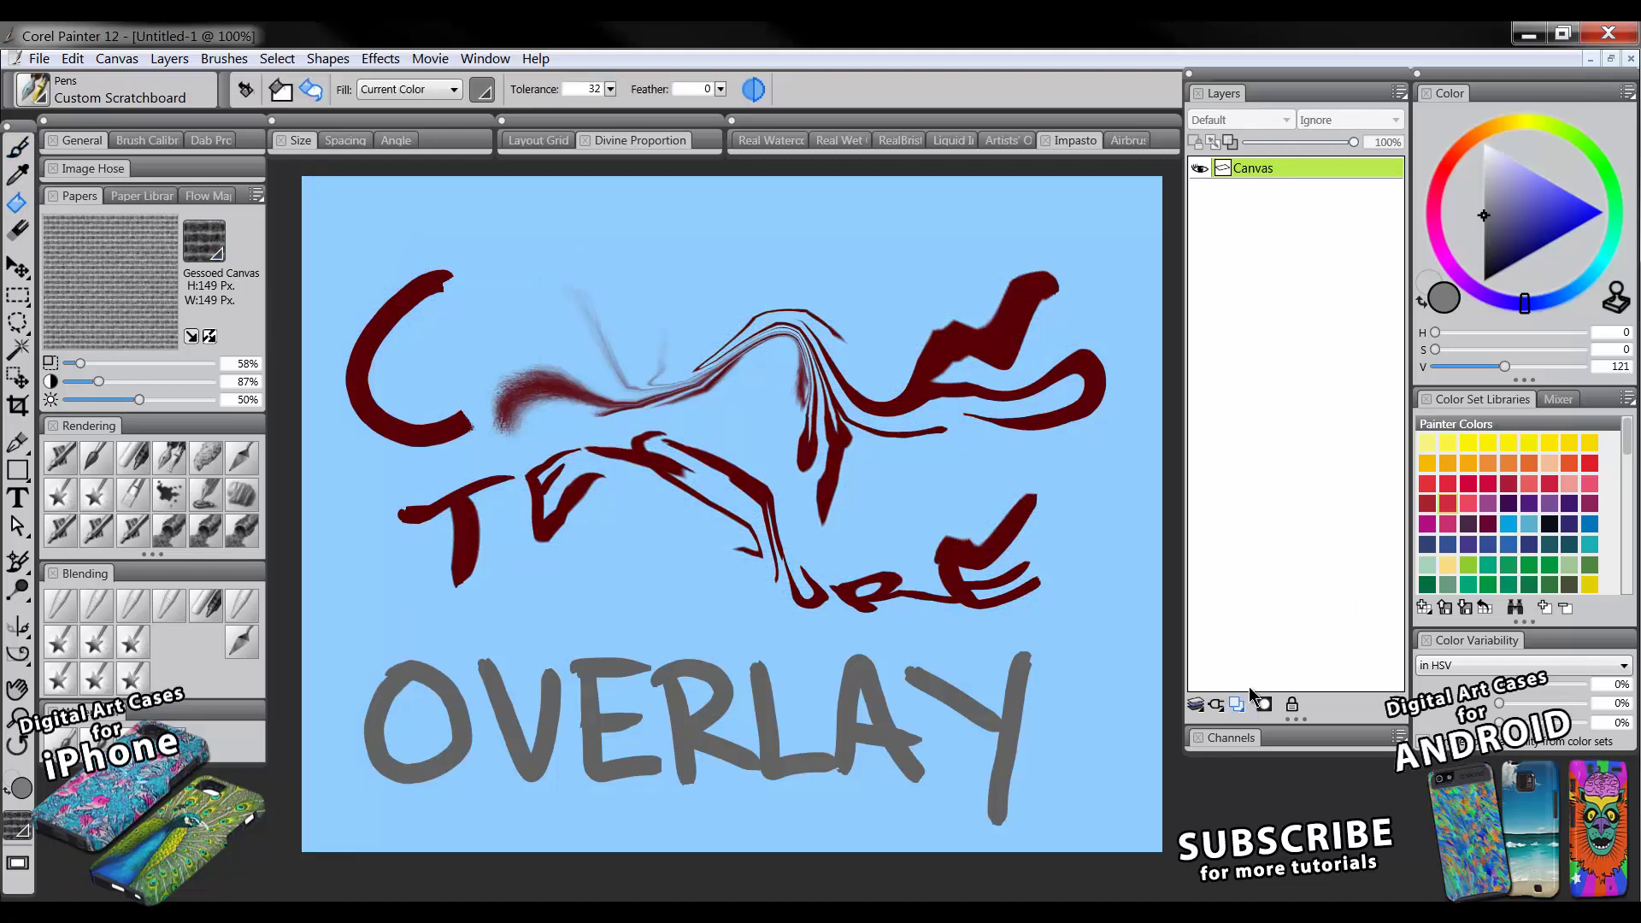
{"action": "double_click", "coordinate": [1241, 169]}
{"action": "type", "text": "t"}
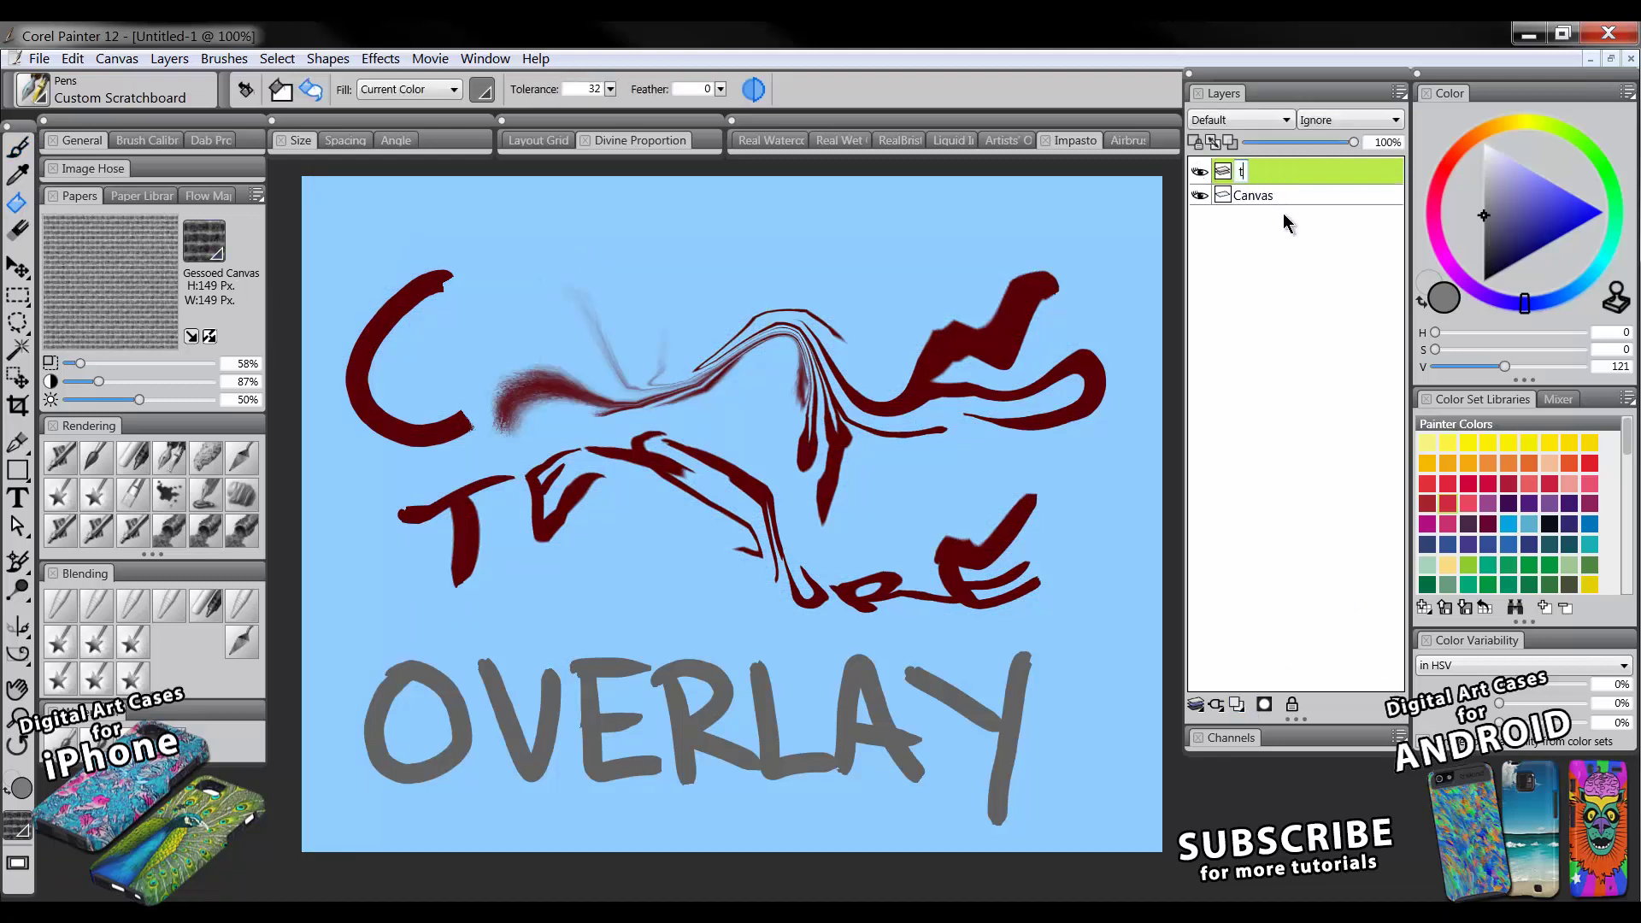
{"action": "type", "text": "exture"}
{"action": "key", "text": "Return"}
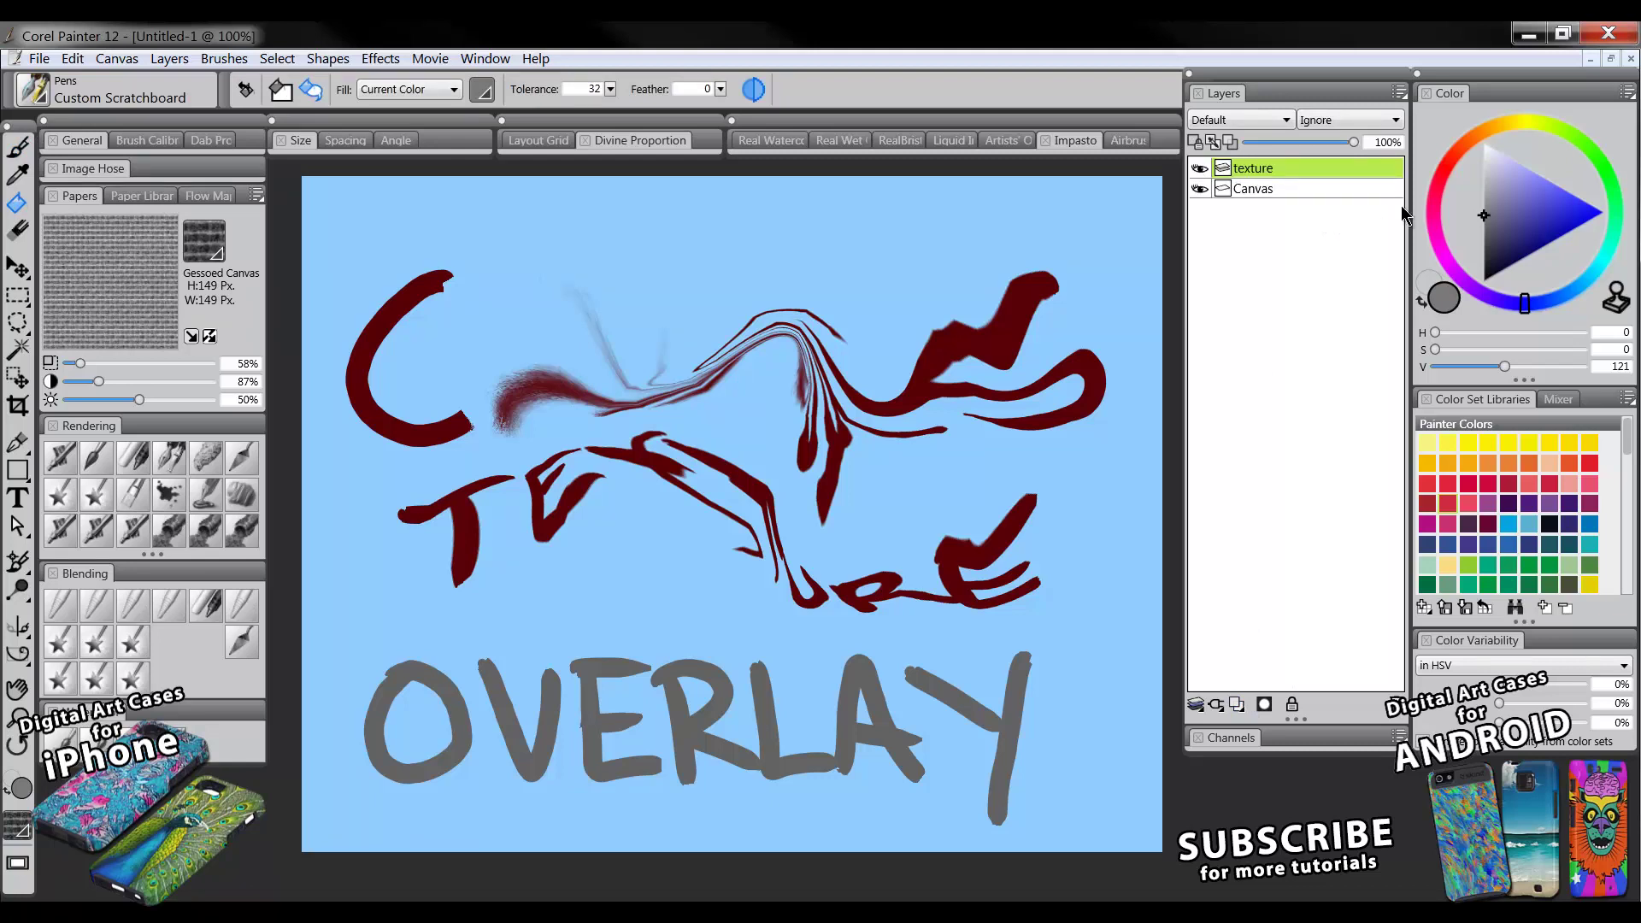
{"action": "left_click", "coordinate": [873, 372]}
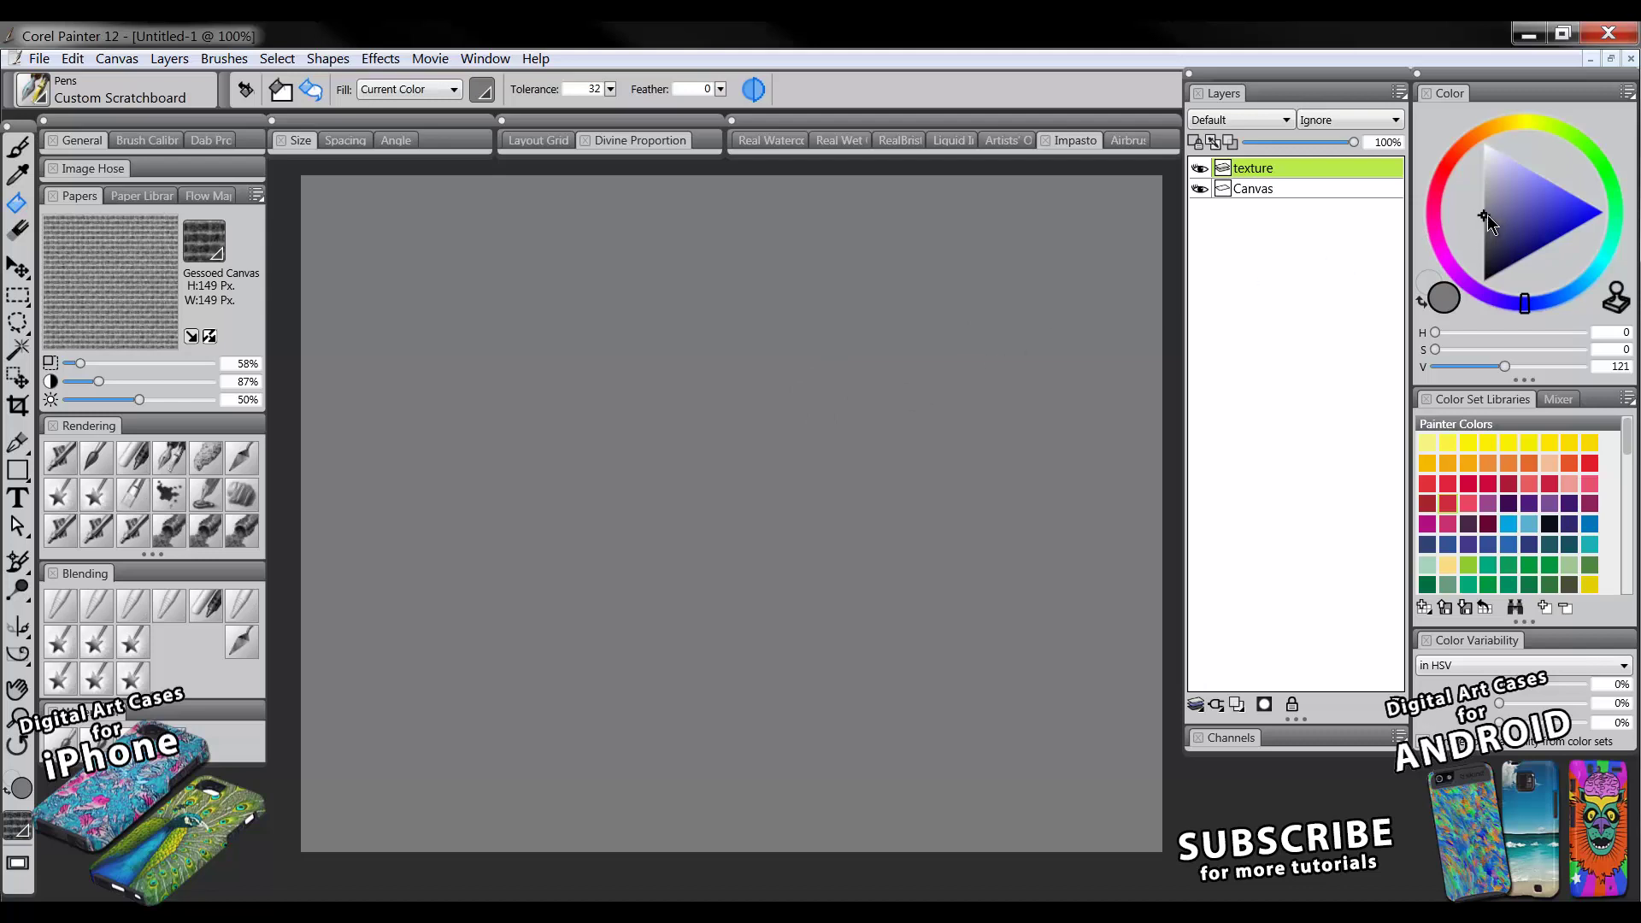
Refill the texture layer with a lighter gray of value 169 and set its composite method to Overlay
{"action": "left_click", "coordinate": [1484, 189]}
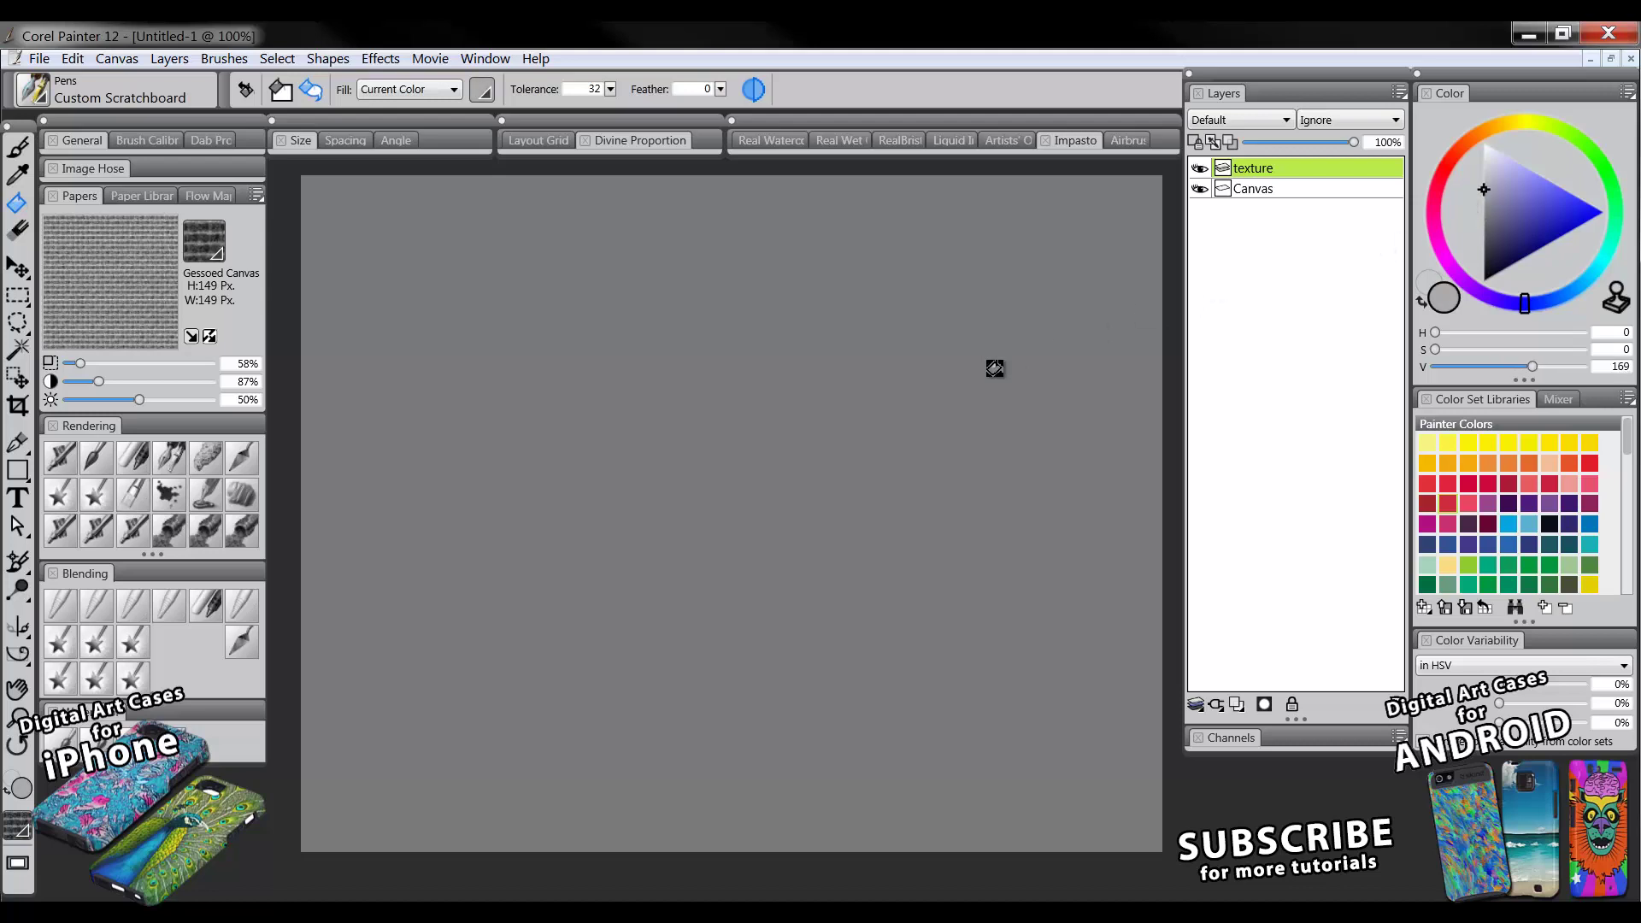
{"action": "left_click", "coordinate": [1029, 321]}
{"action": "left_click", "coordinate": [1245, 120]}
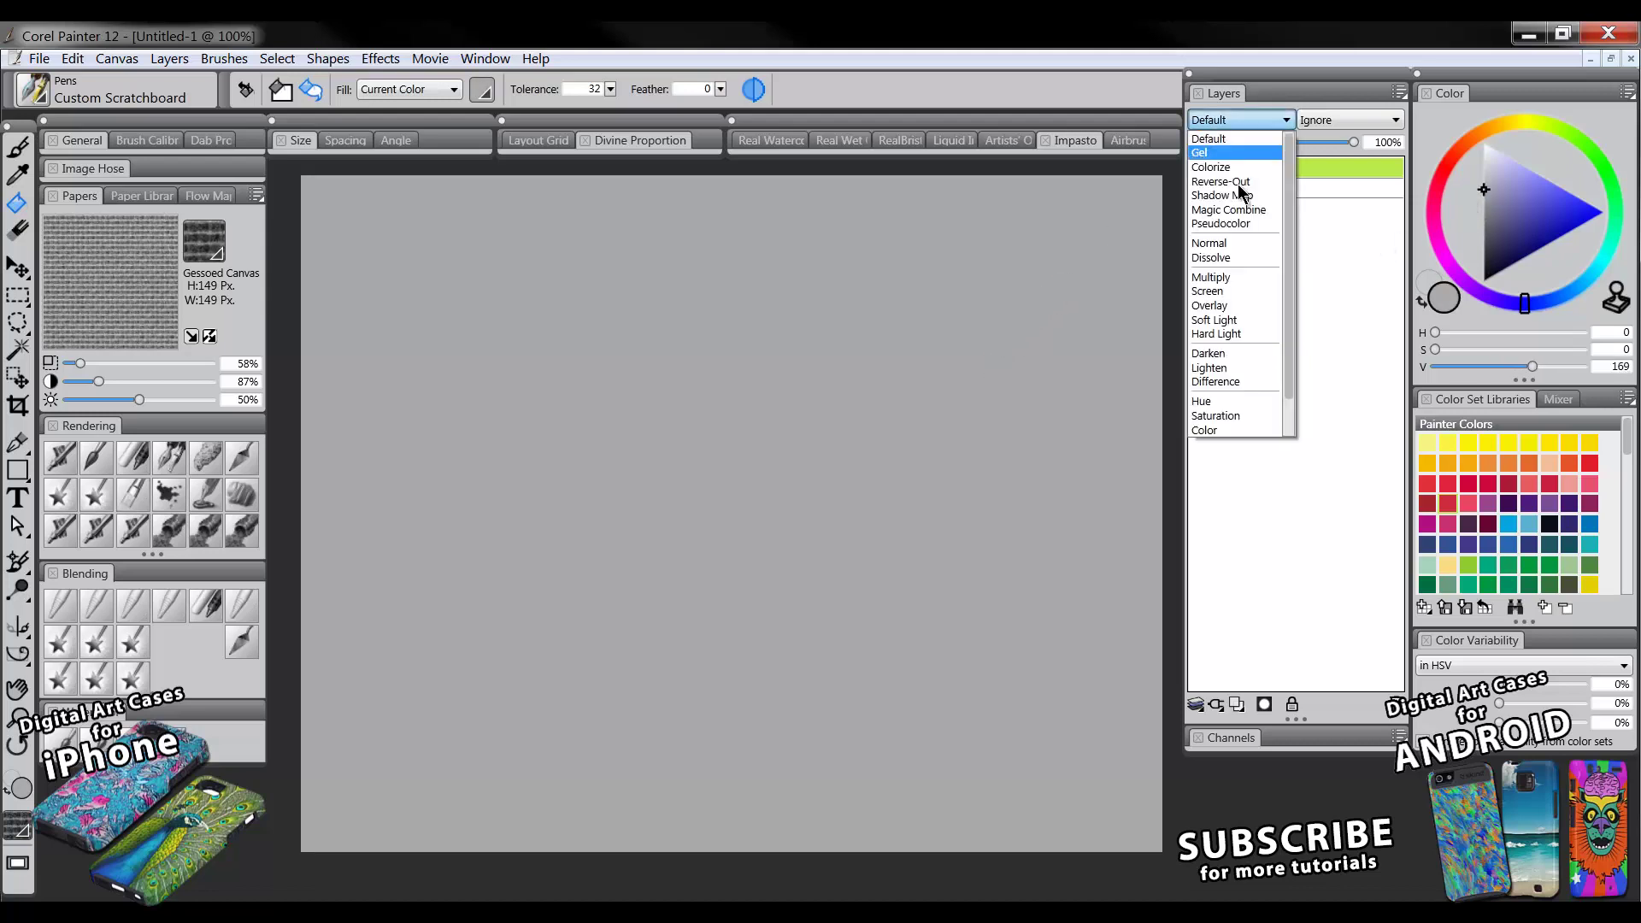
{"action": "left_click", "coordinate": [1223, 307]}
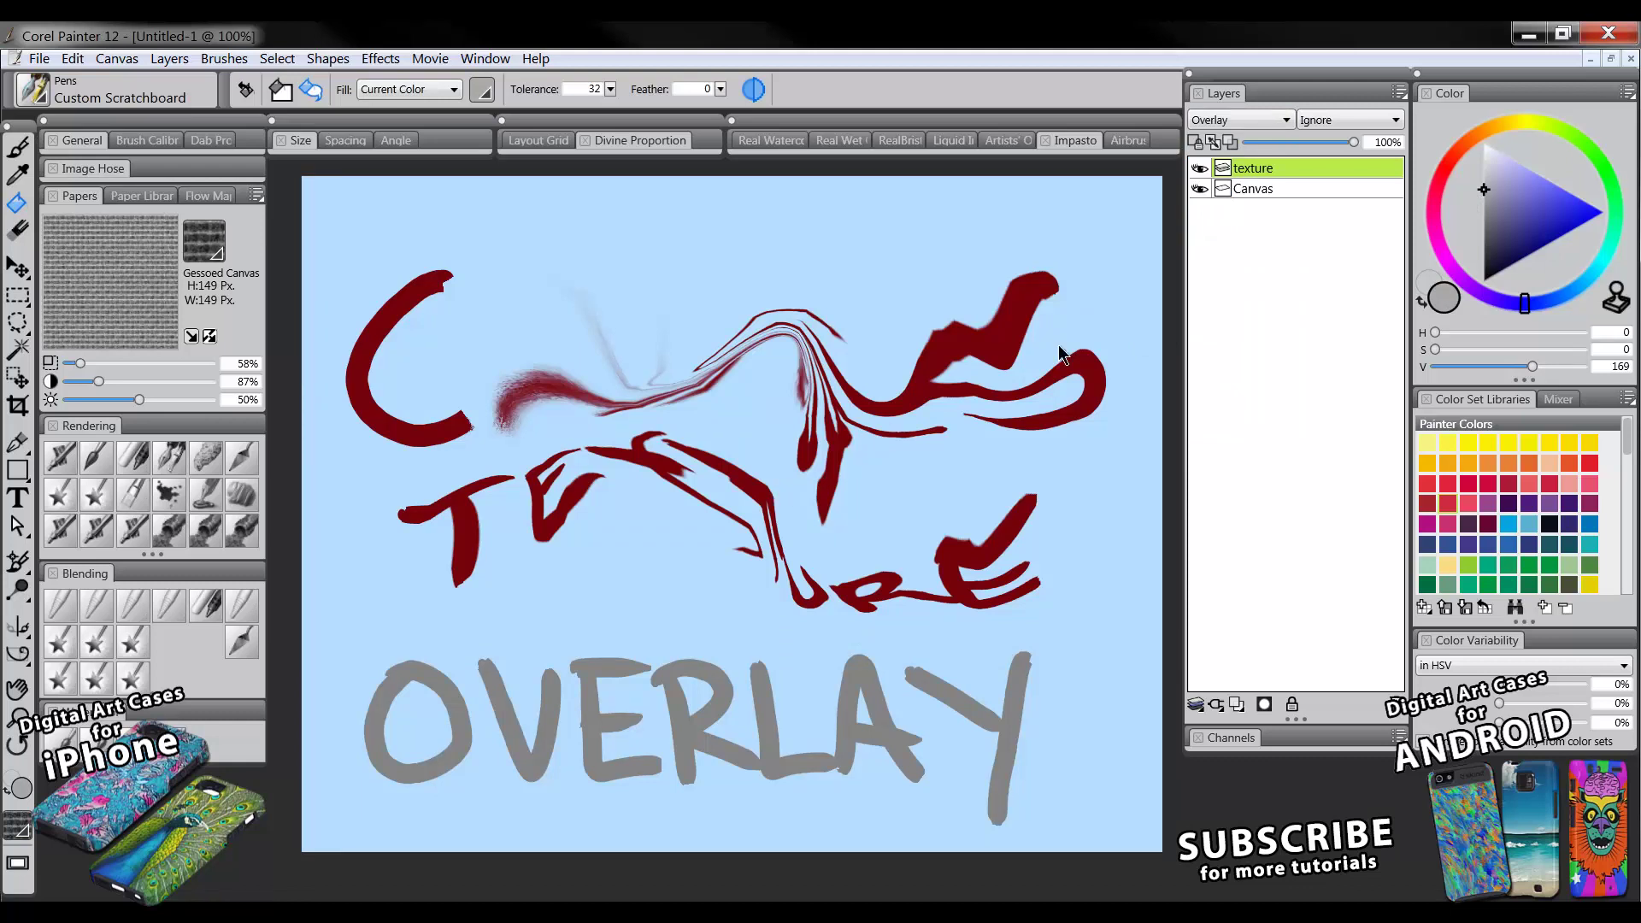
Fill the texture layer with a dark gray of value 66, followed by a middle gray of value 123
{"action": "left_click", "coordinate": [1488, 245]}
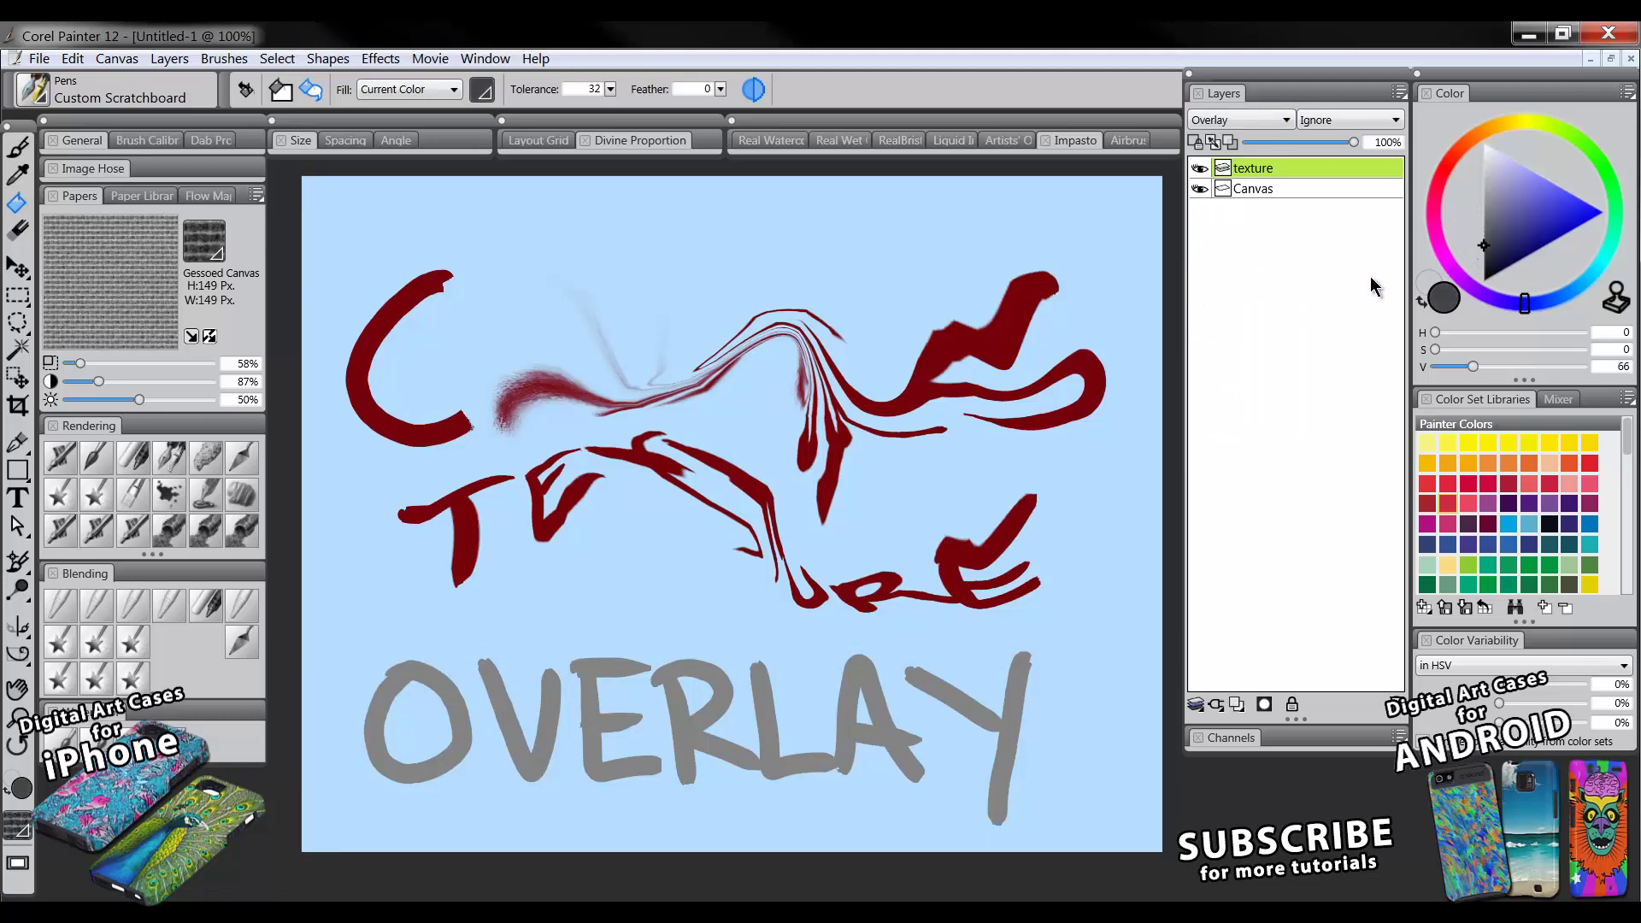
{"action": "left_click", "coordinate": [907, 480]}
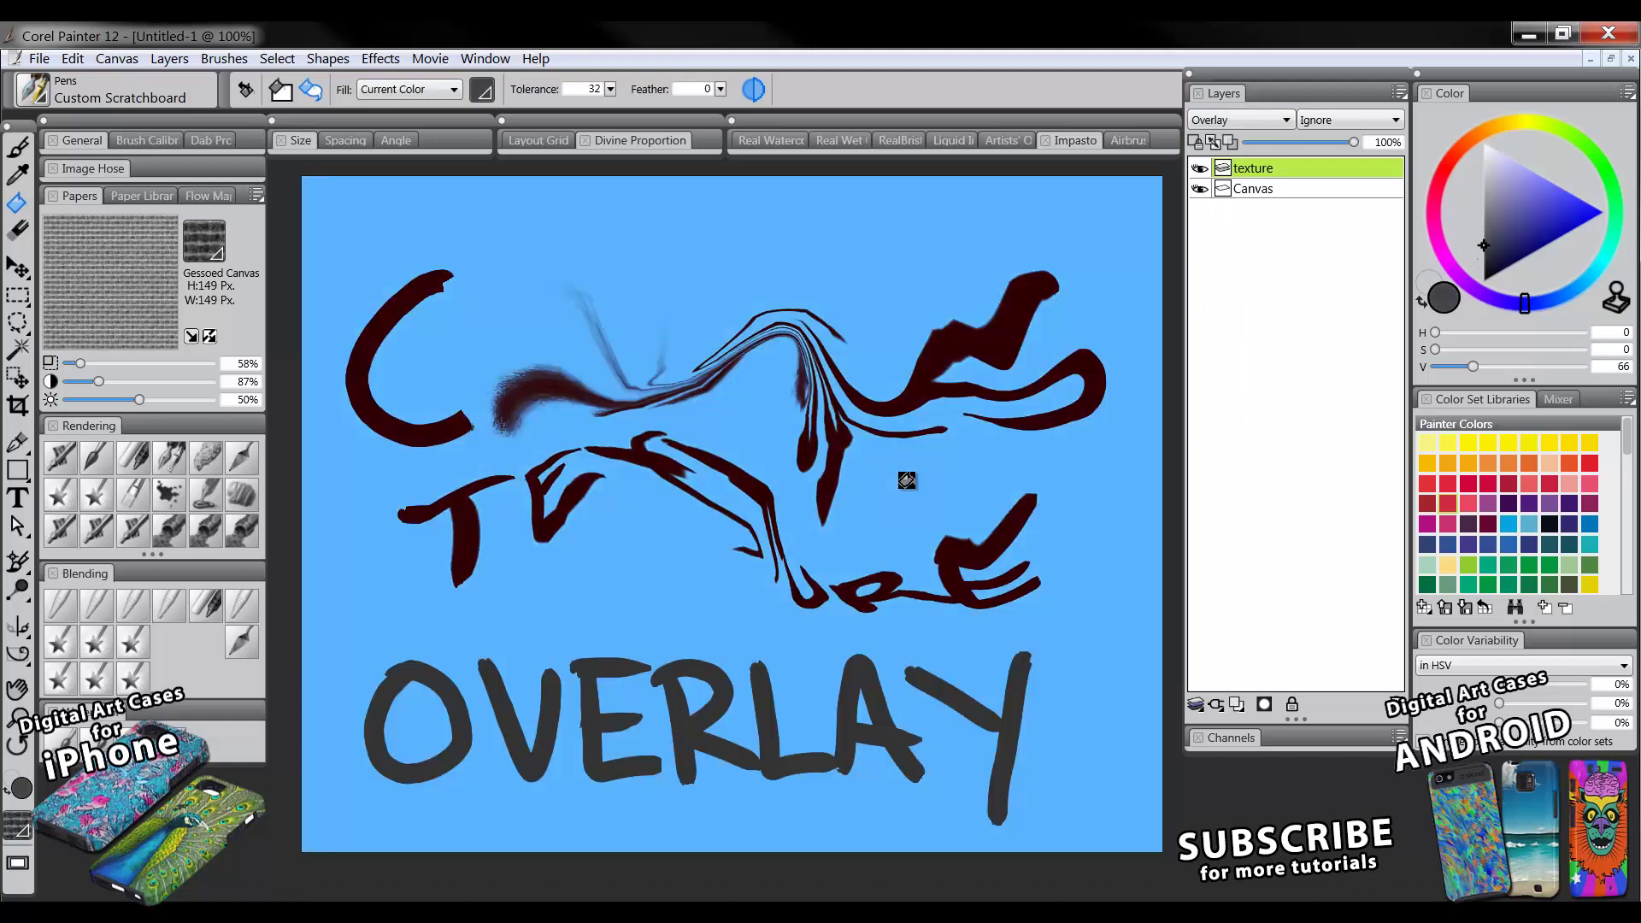
{"action": "left_click", "coordinate": [1484, 214]}
{"action": "left_click", "coordinate": [999, 440]}
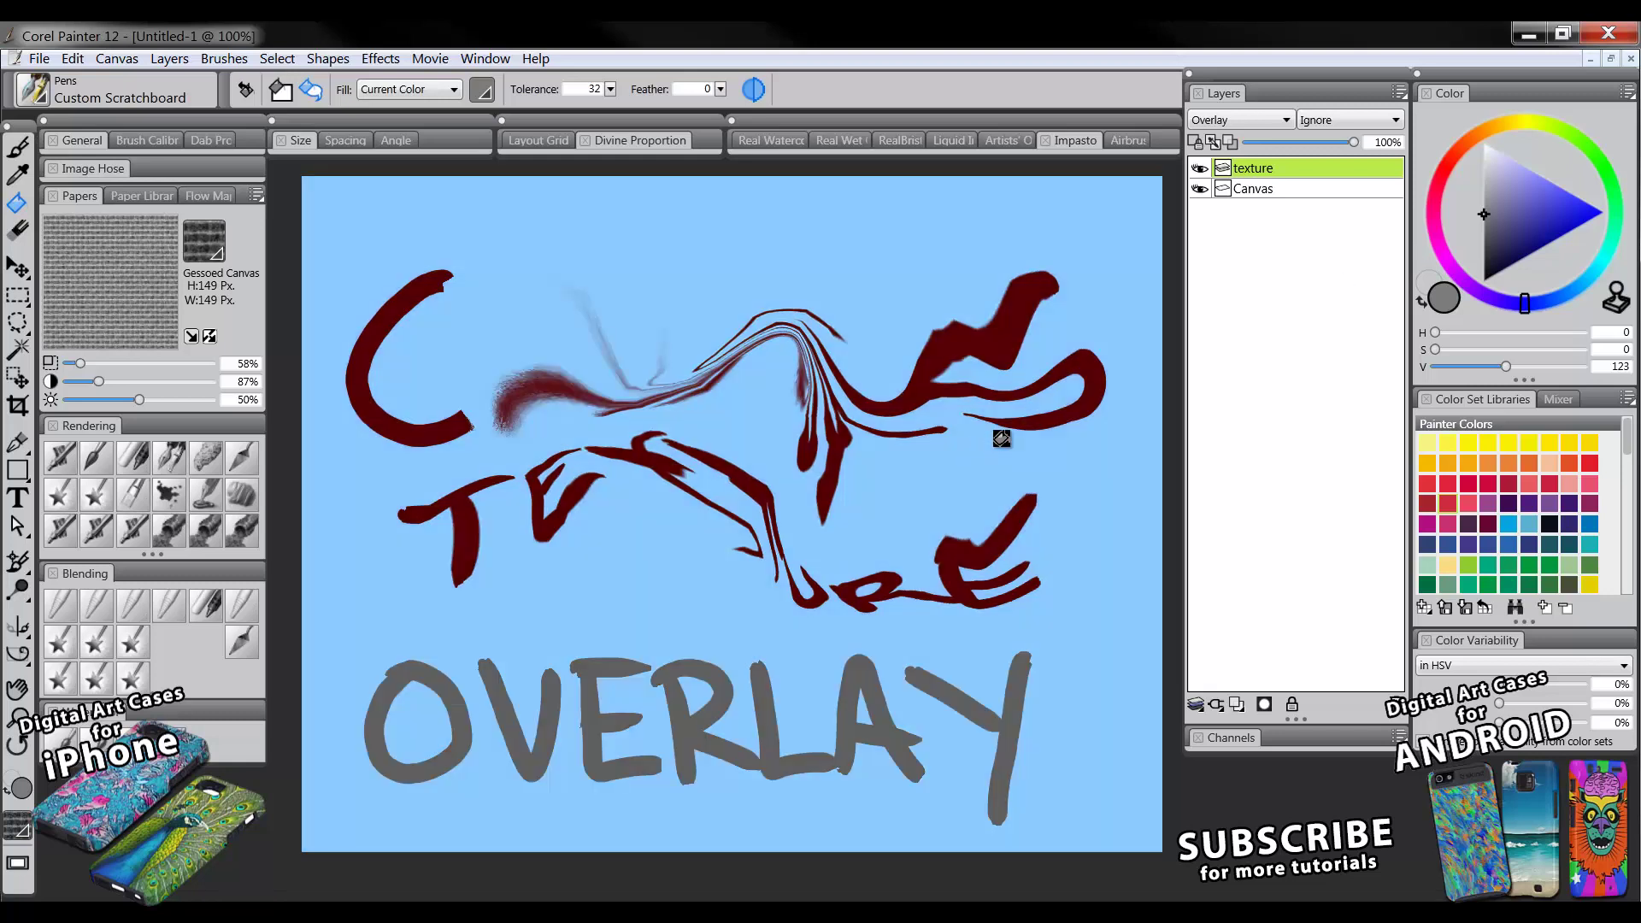
Hide and show the texture layer to compare the middle-gray overlay with the bare artwork
{"action": "left_click", "coordinate": [1483, 219]}
{"action": "left_click", "coordinate": [1482, 218]}
{"action": "left_click", "coordinate": [1202, 171]}
{"action": "left_click", "coordinate": [1202, 170]}
Fill the texture layer with a dark gray of value 66, followed by a light gray of value 185
{"action": "left_click_drag", "start_coordinate": [1533, 245], "coordinate": [1458, 250]}
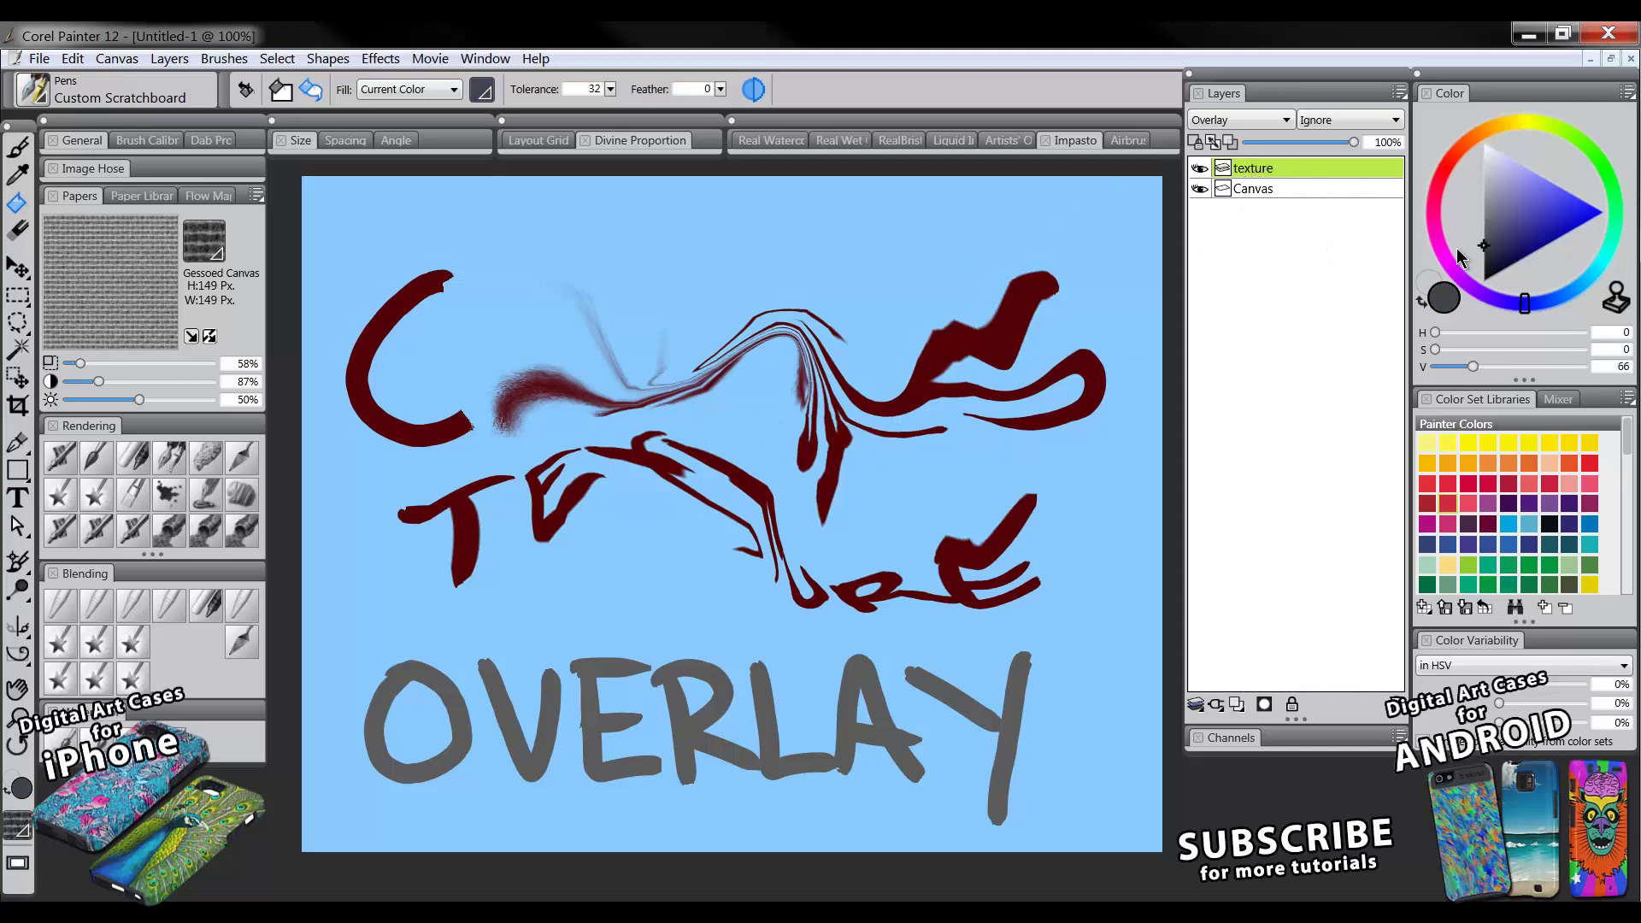
{"action": "left_click", "coordinate": [1025, 373]}
{"action": "left_click", "coordinate": [1441, 190]}
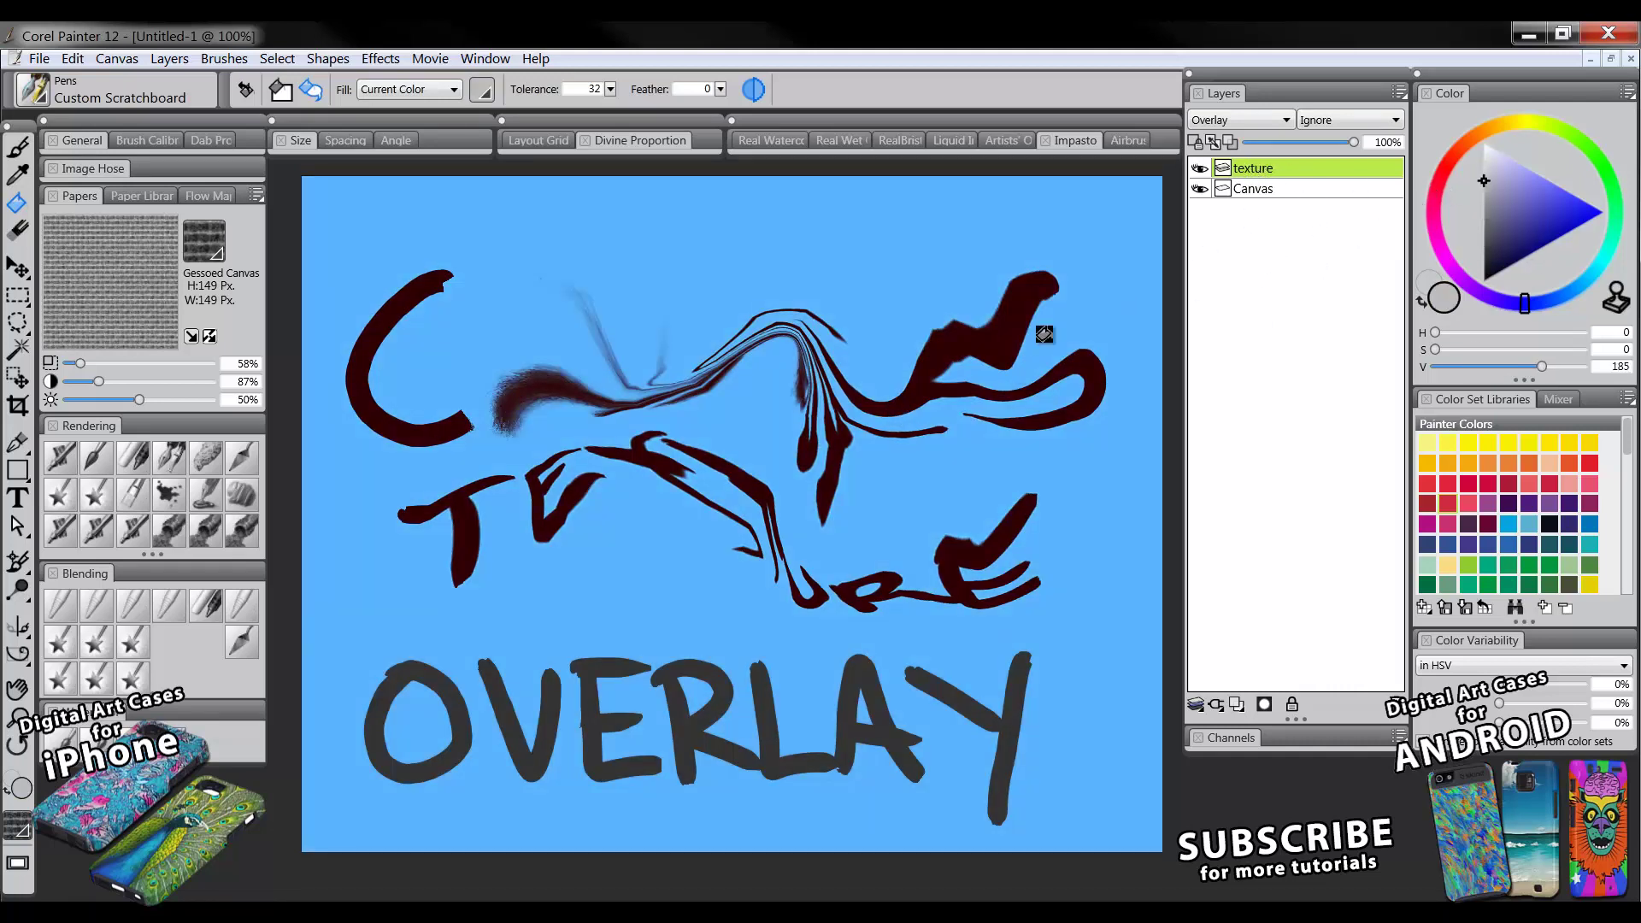
{"action": "left_click", "coordinate": [956, 374]}
Refill the texture layer with a middle gray of value 117
{"action": "left_click", "coordinate": [1489, 210]}
{"action": "left_click_drag", "start_coordinate": [1478, 219], "coordinate": [1466, 225]}
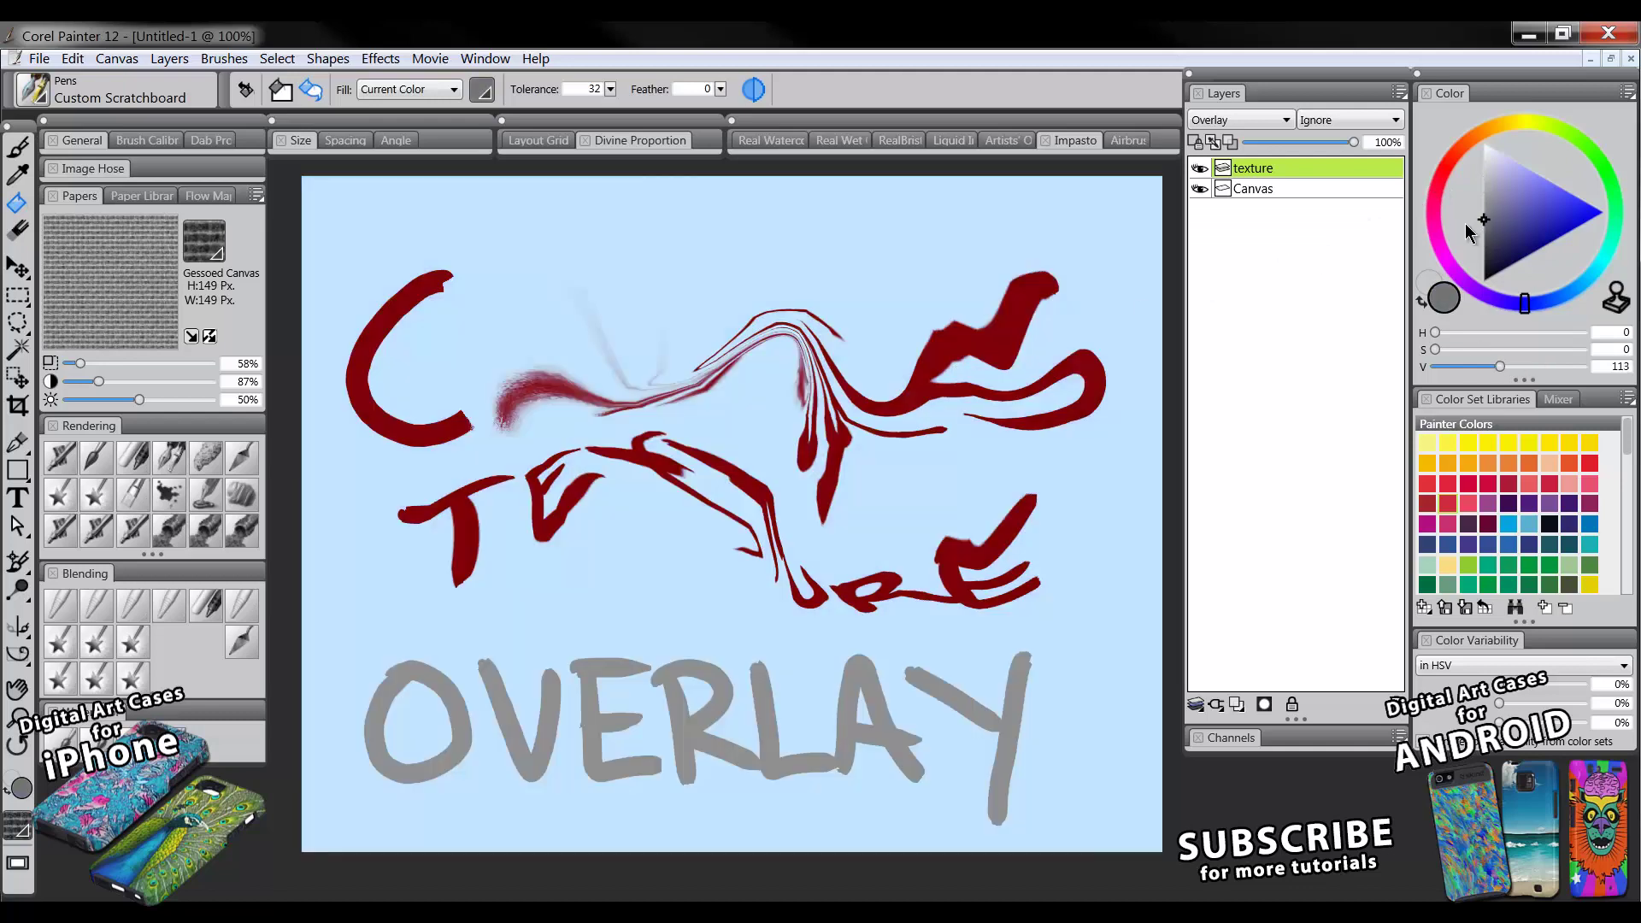
{"action": "left_click", "coordinate": [971, 408]}
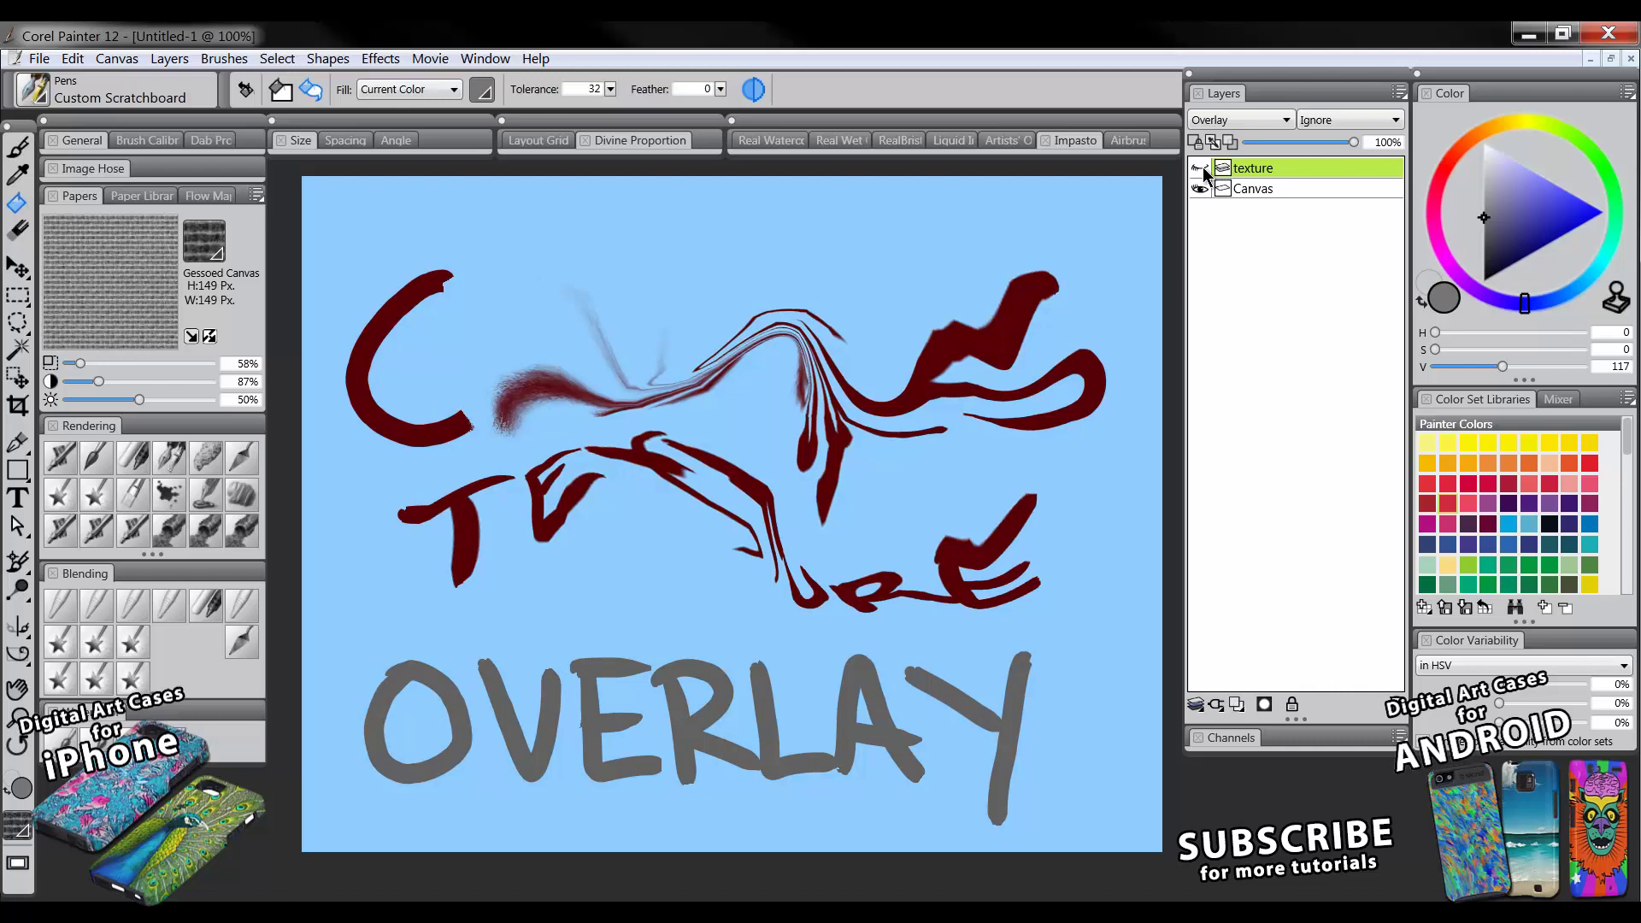
Apply a paper-based surface texture with a 22% amount to the texture layer and reduce the layer's opacity to 45%
{"action": "left_click", "coordinate": [380, 60]}
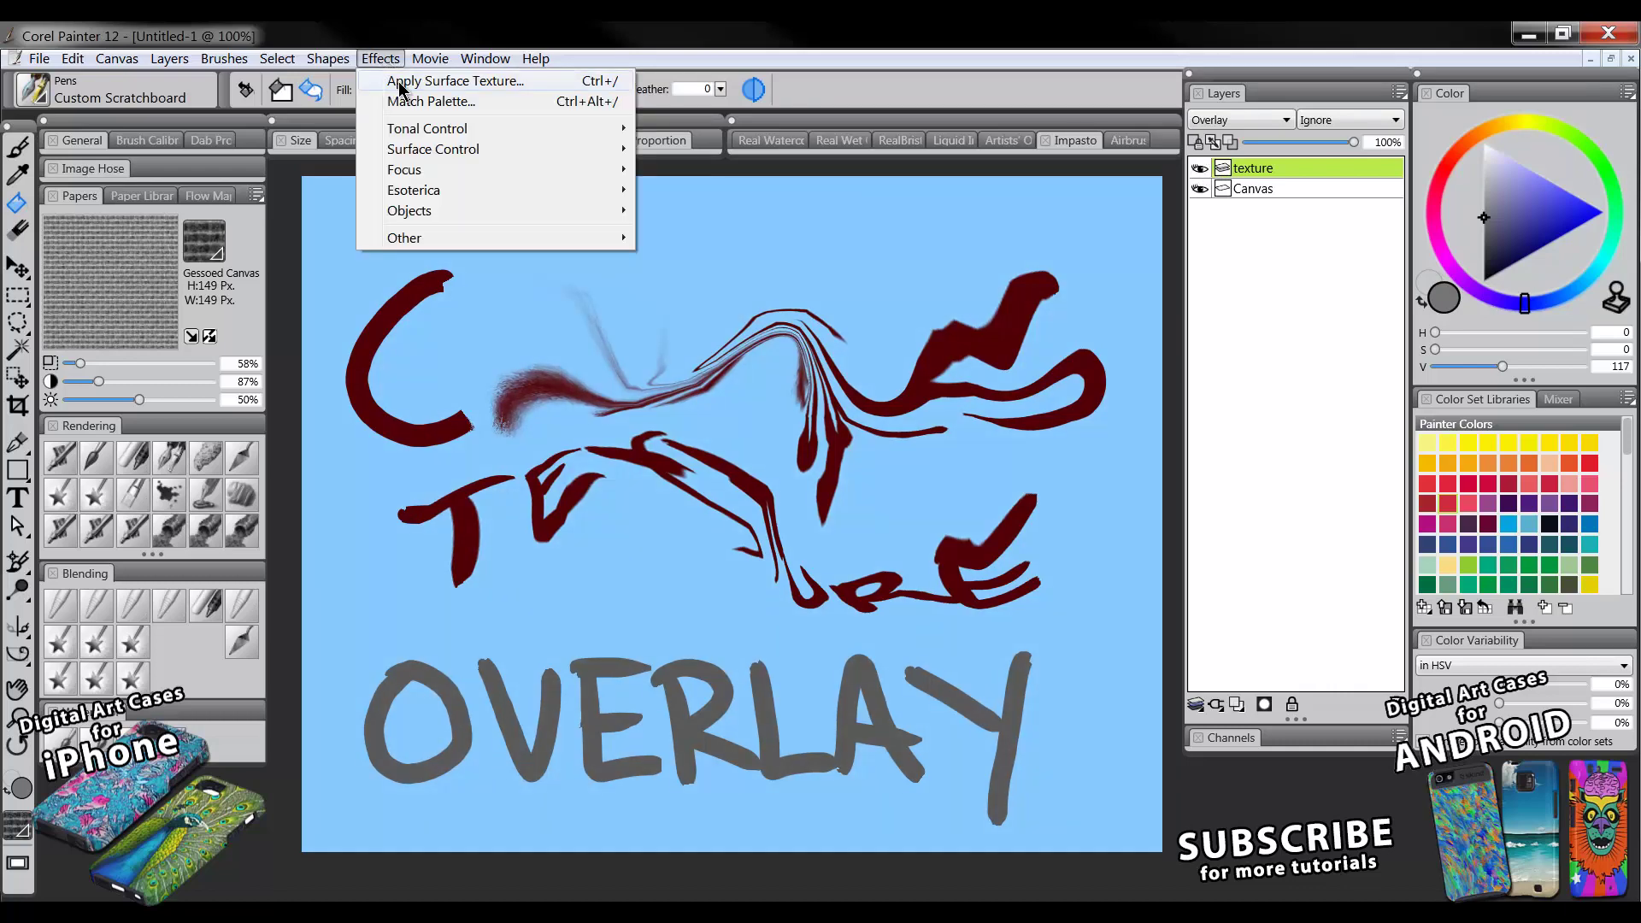
{"action": "left_click", "coordinate": [409, 81]}
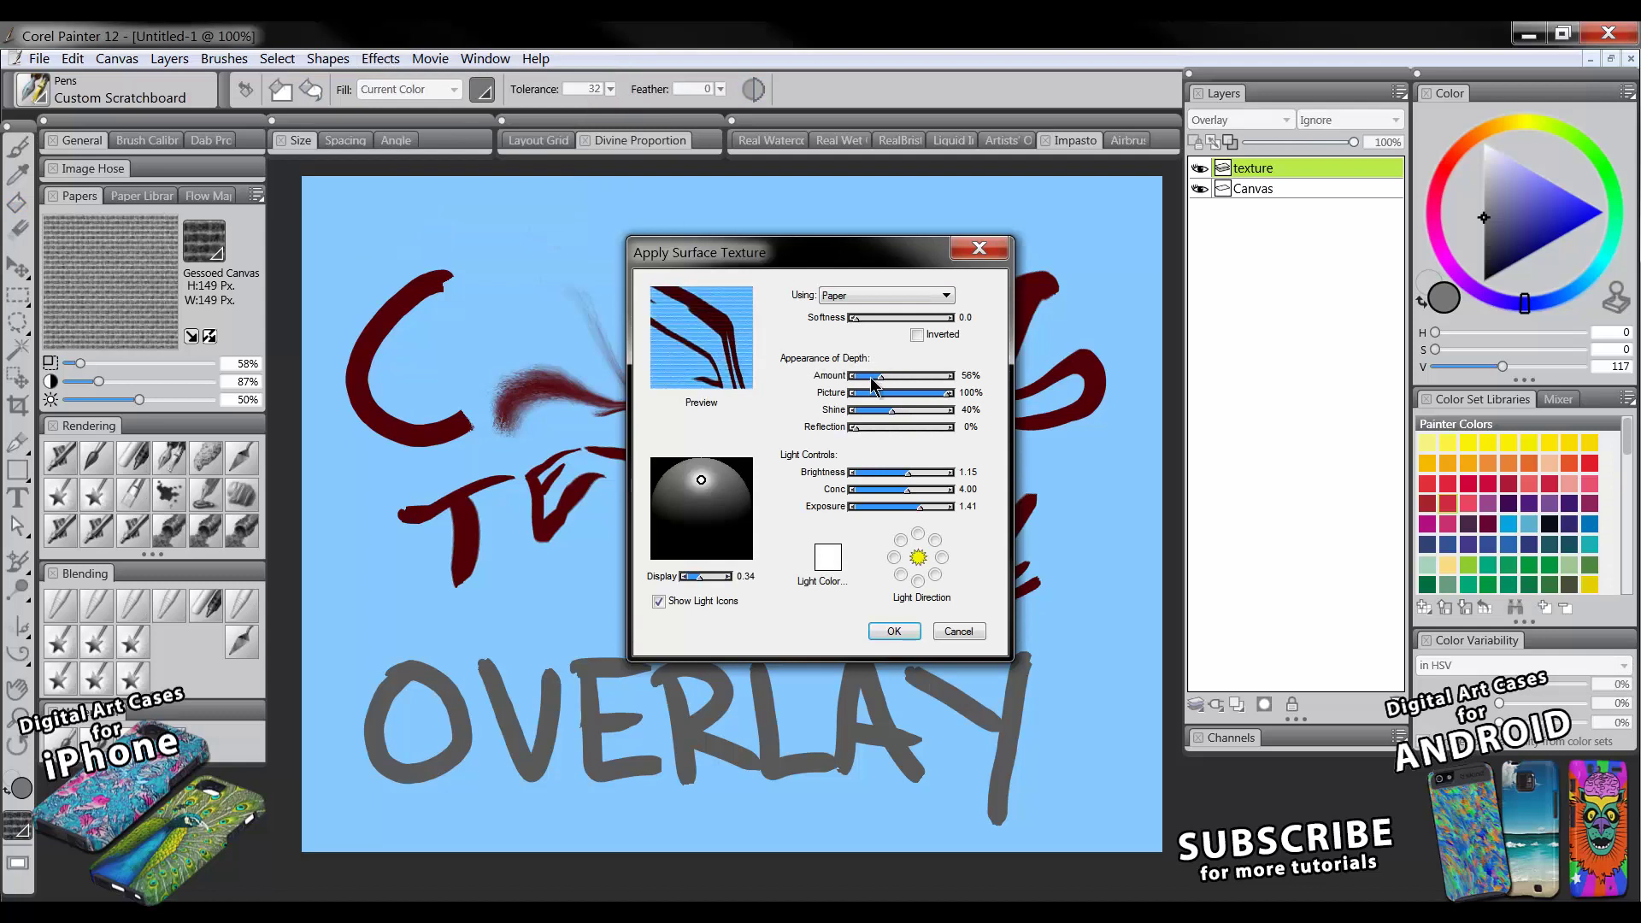
{"action": "left_click_drag", "start_coordinate": [872, 376], "coordinate": [865, 381]}
{"action": "mouse_move", "coordinate": [718, 309]}
{"action": "left_mouse_down"}
{"action": "mouse_move", "coordinate": [681, 336]}
{"action": "mouse_move", "coordinate": [740, 359]}
{"action": "mouse_move", "coordinate": [743, 342]}
{"action": "mouse_move", "coordinate": [691, 360]}
{"action": "mouse_move", "coordinate": [719, 354]}
{"action": "mouse_move", "coordinate": [696, 325]}
{"action": "mouse_move", "coordinate": [712, 352]}
{"action": "mouse_move", "coordinate": [692, 342]}
{"action": "mouse_move", "coordinate": [721, 349]}
{"action": "mouse_move", "coordinate": [703, 340]}
{"action": "left_mouse_up"}
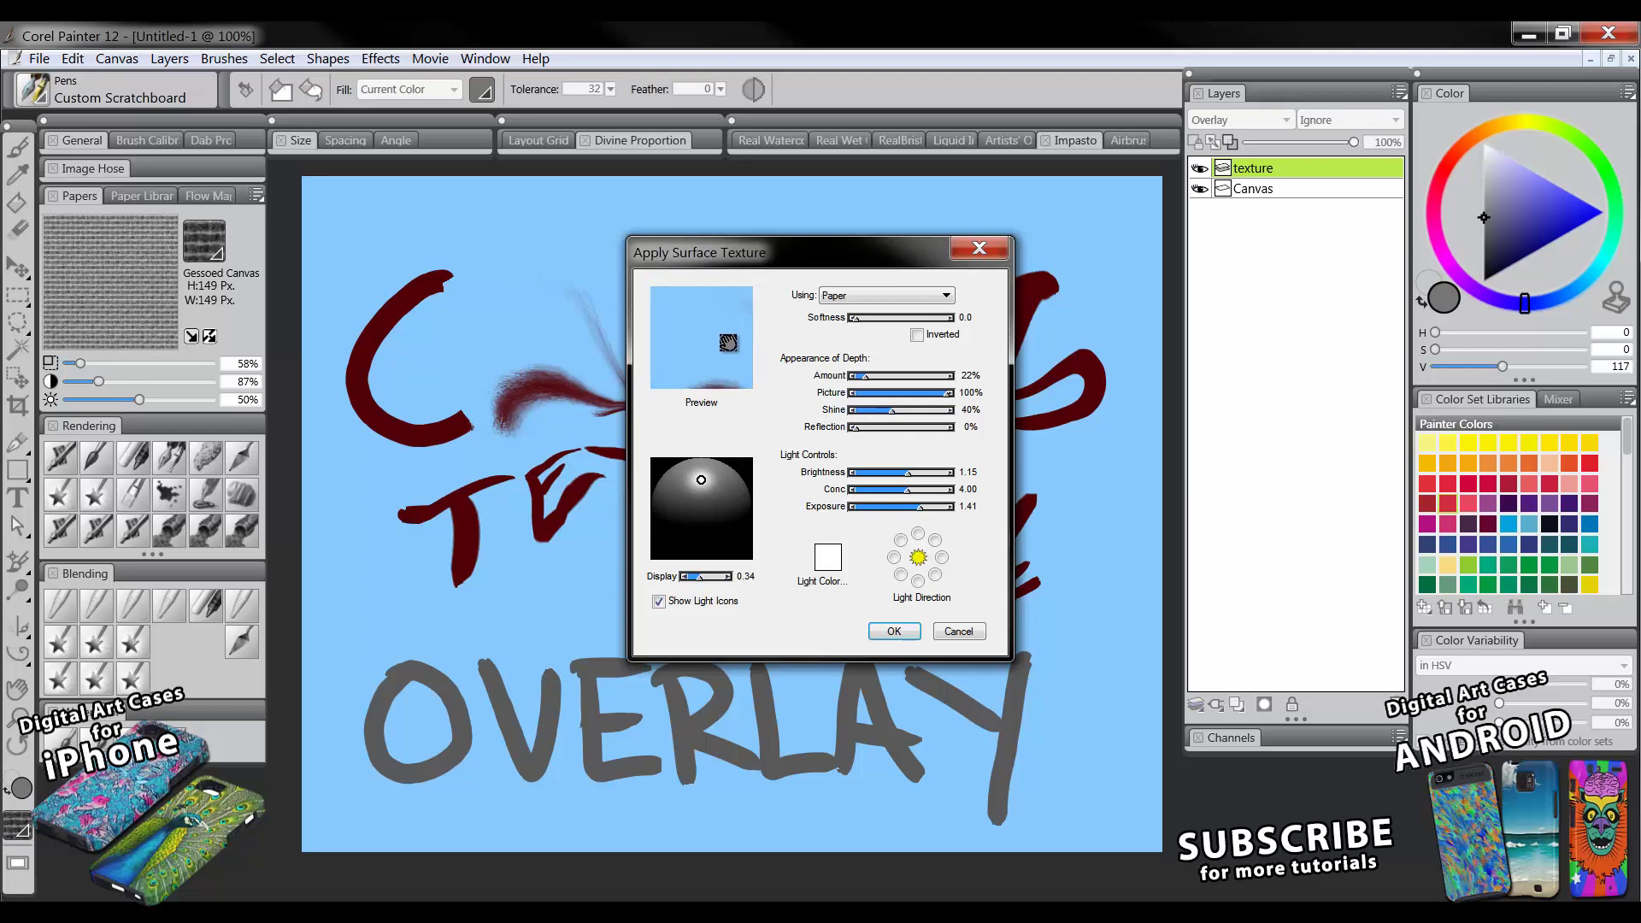
{"action": "left_click", "coordinate": [889, 637]}
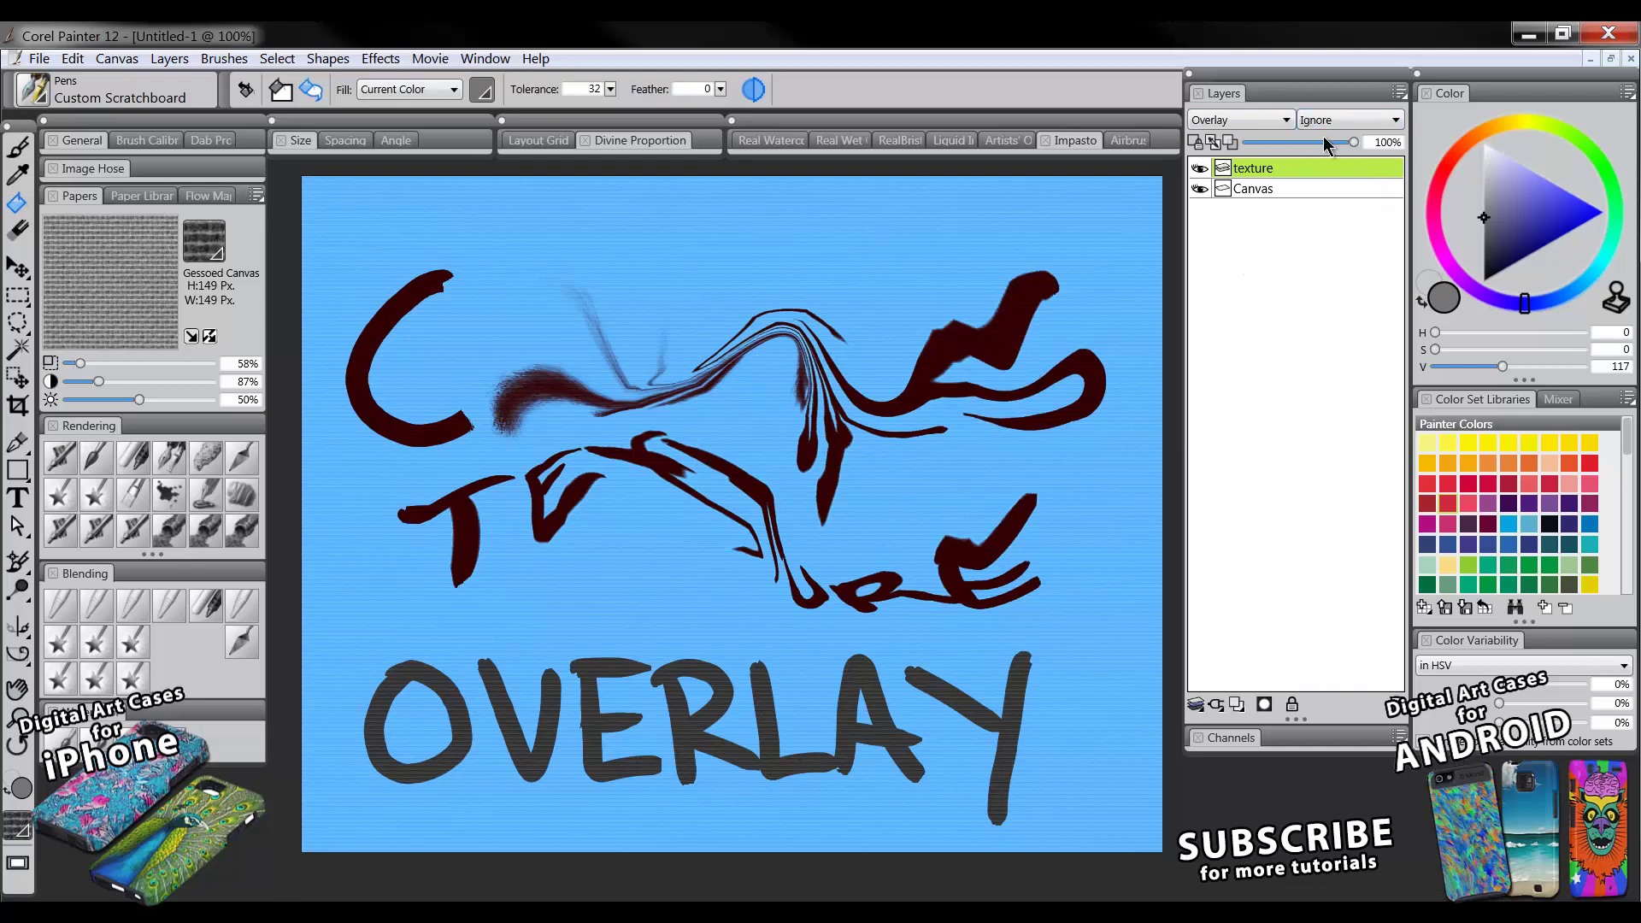
{"action": "mouse_move", "coordinate": [1305, 144]}
{"action": "left_mouse_down"}
{"action": "mouse_move", "coordinate": [1269, 142]}
{"action": "mouse_move", "coordinate": [1310, 143]}
{"action": "left_mouse_up"}
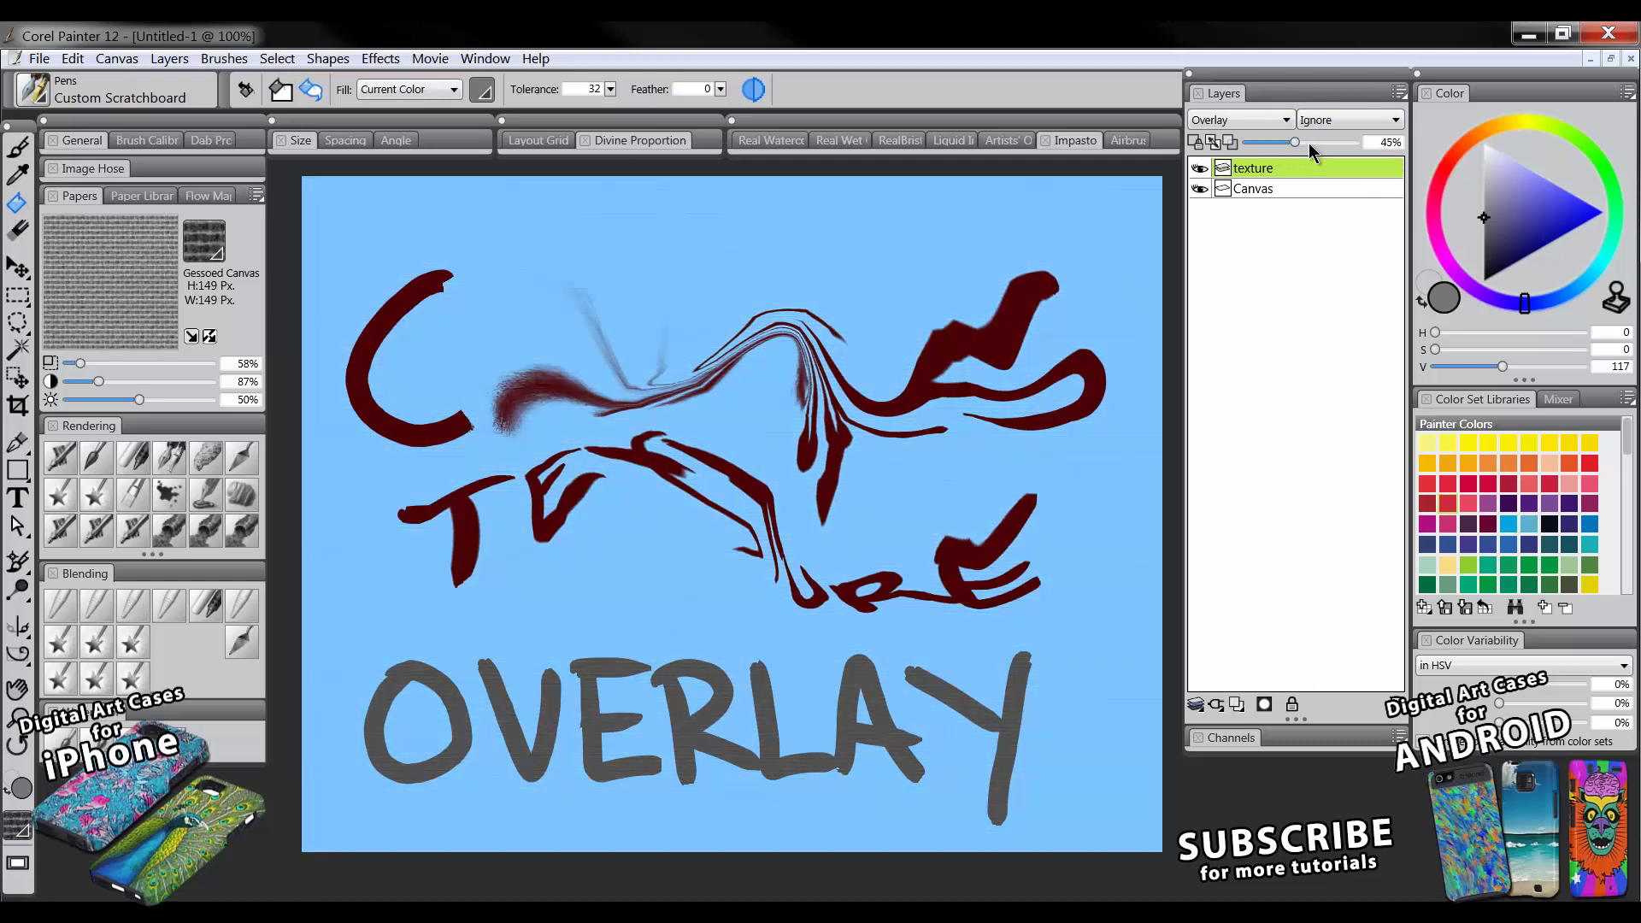